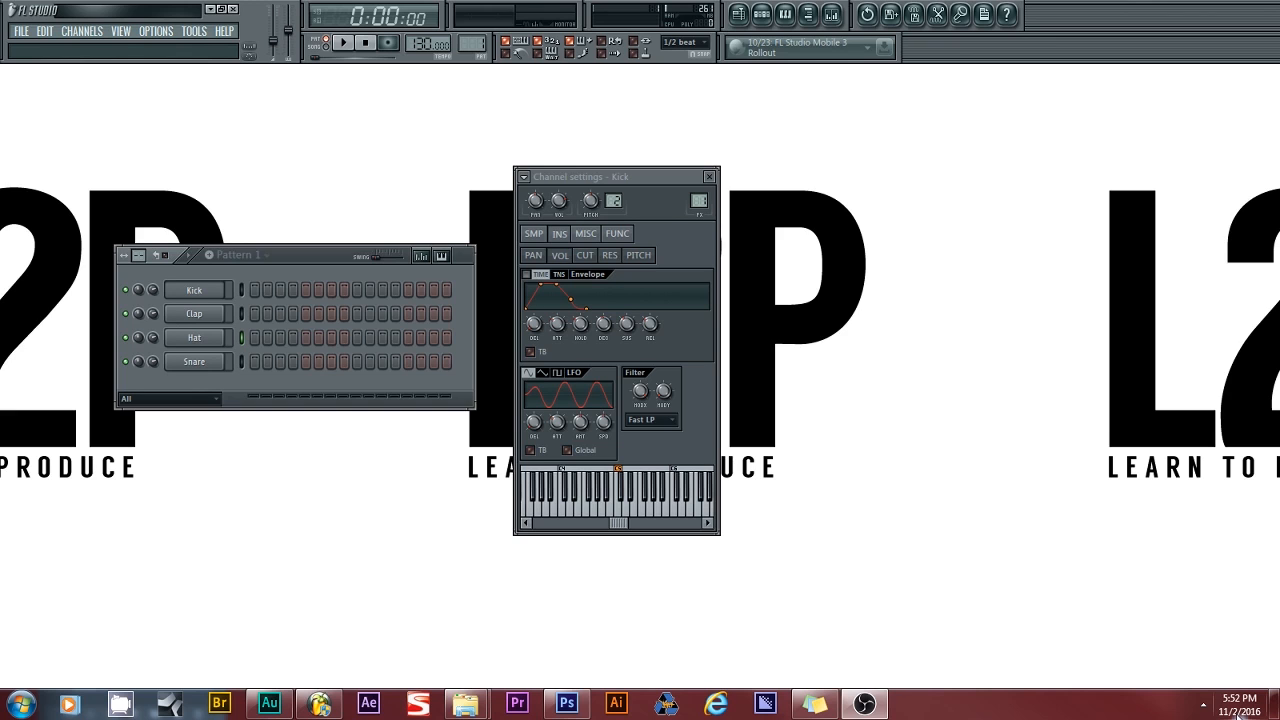
- Place the Kick settings left of the drum pattern and lengthen Pattern 1 to 32 steps
left_click_drag(323, 252, 789, 175)
left_click_drag(557, 181, 274, 193)
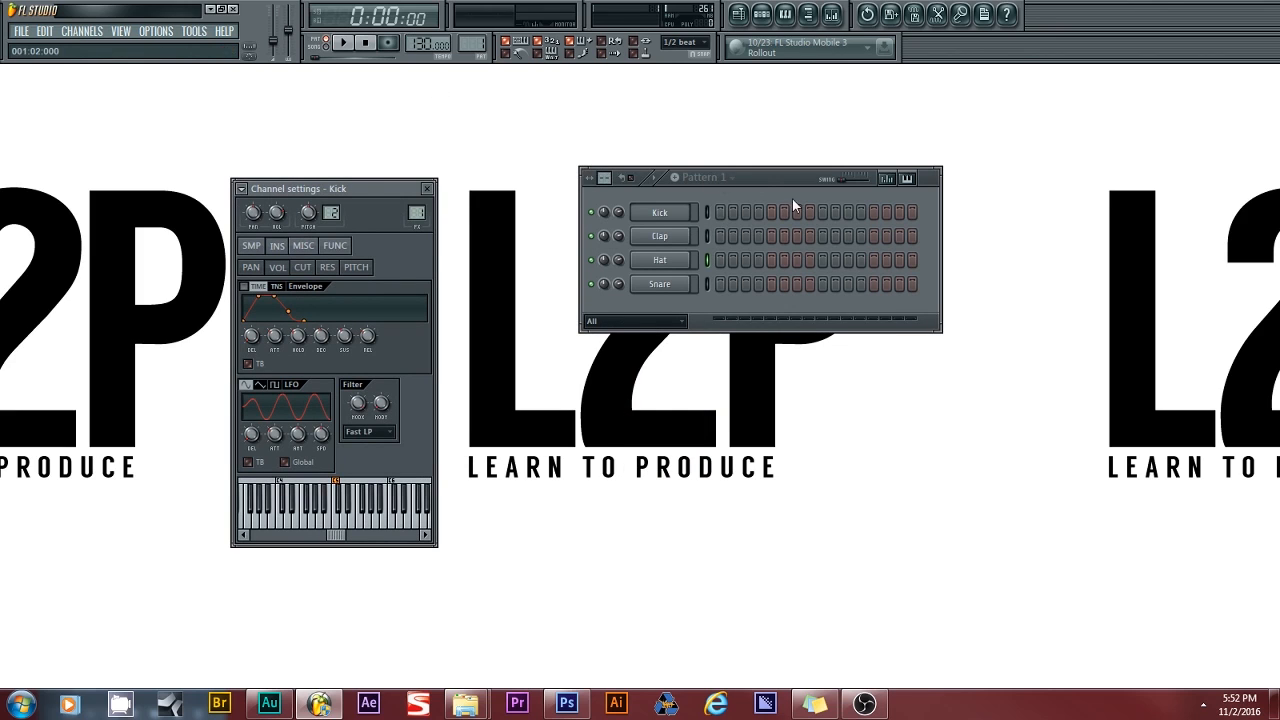
left_click_drag(774, 172, 737, 179)
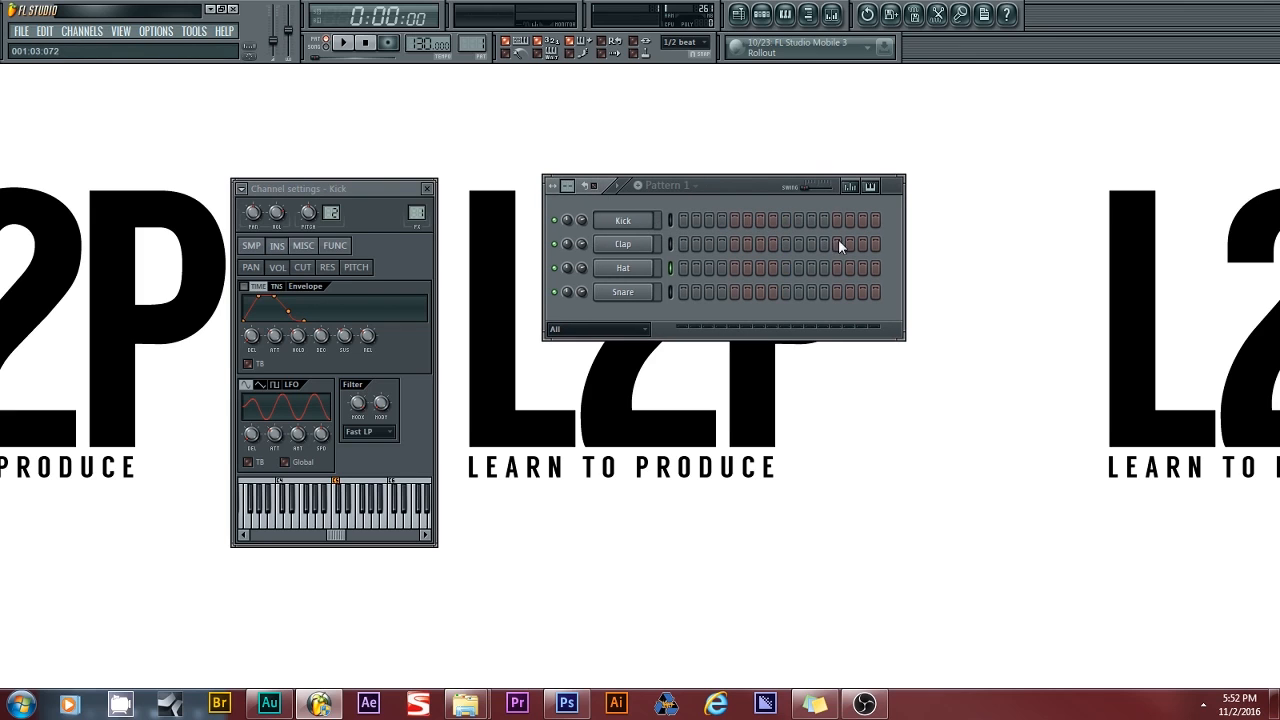
left_click_drag(571, 186, 571, 172)
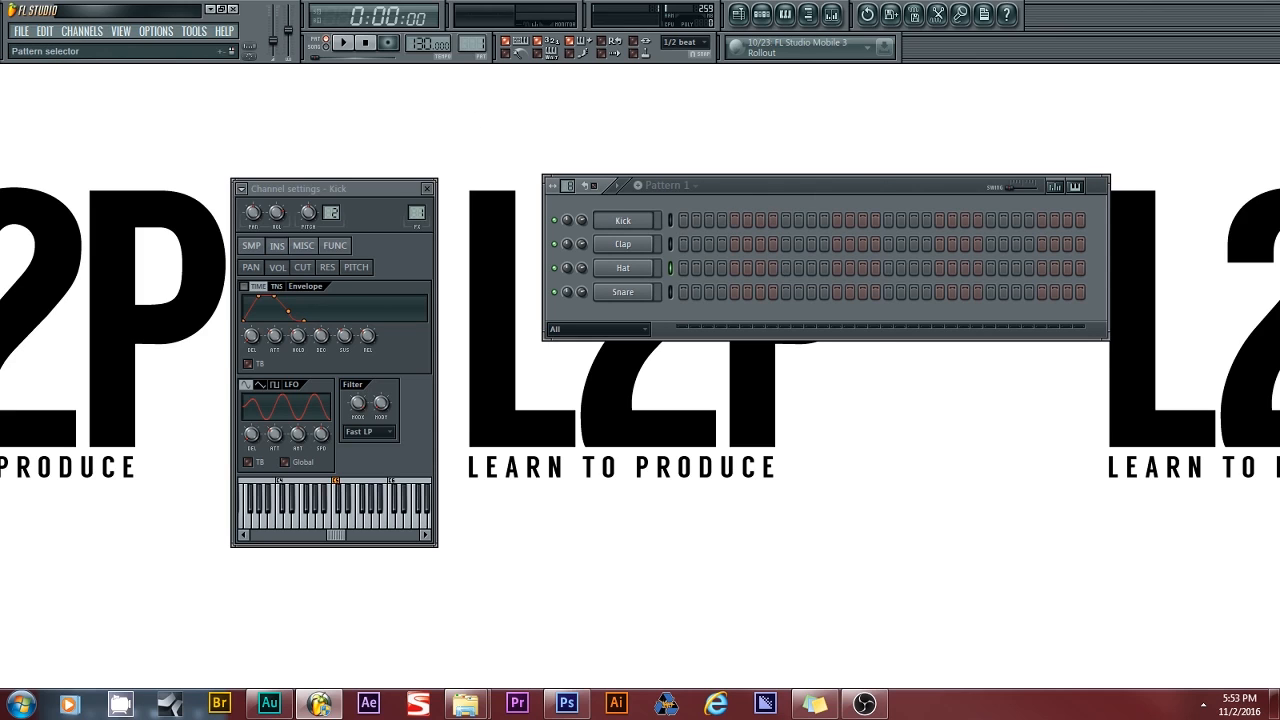
- Switch to song mode and back to pattern mode, then cut Pattern 1 back to 16 steps
left_click_drag(472, 44, 472, 45)
left_click(329, 49)
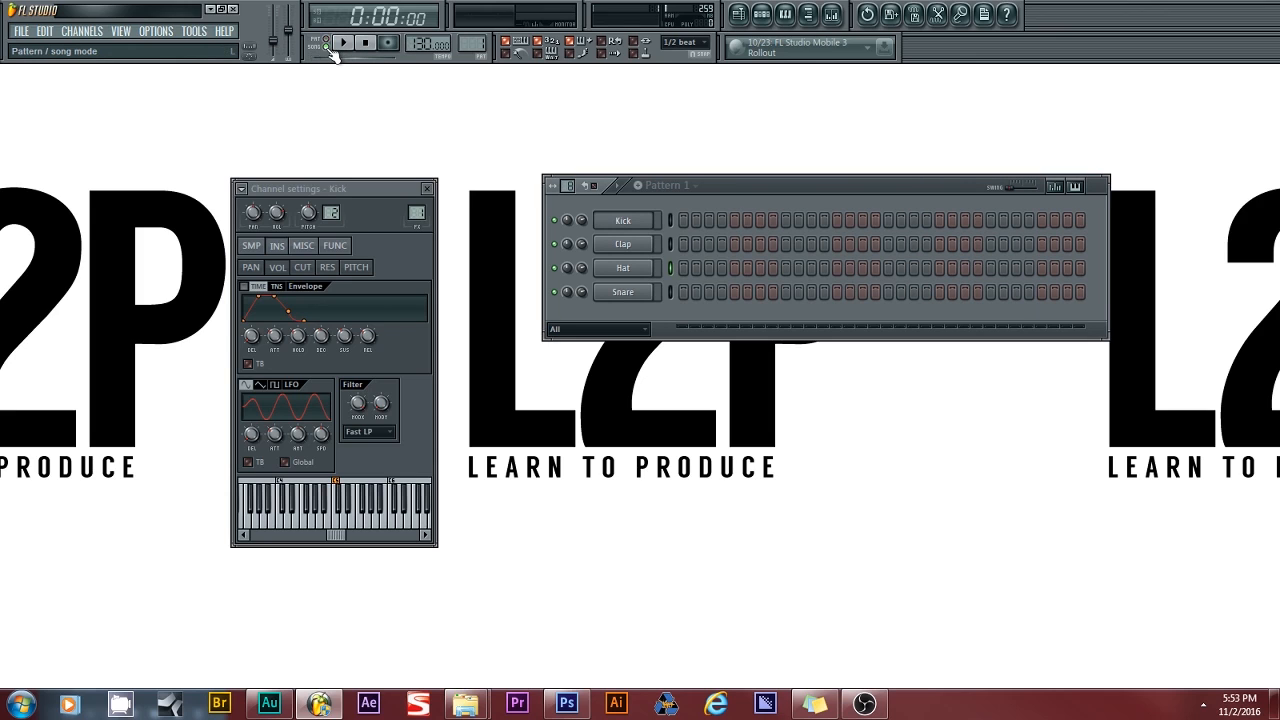
left_click(330, 49)
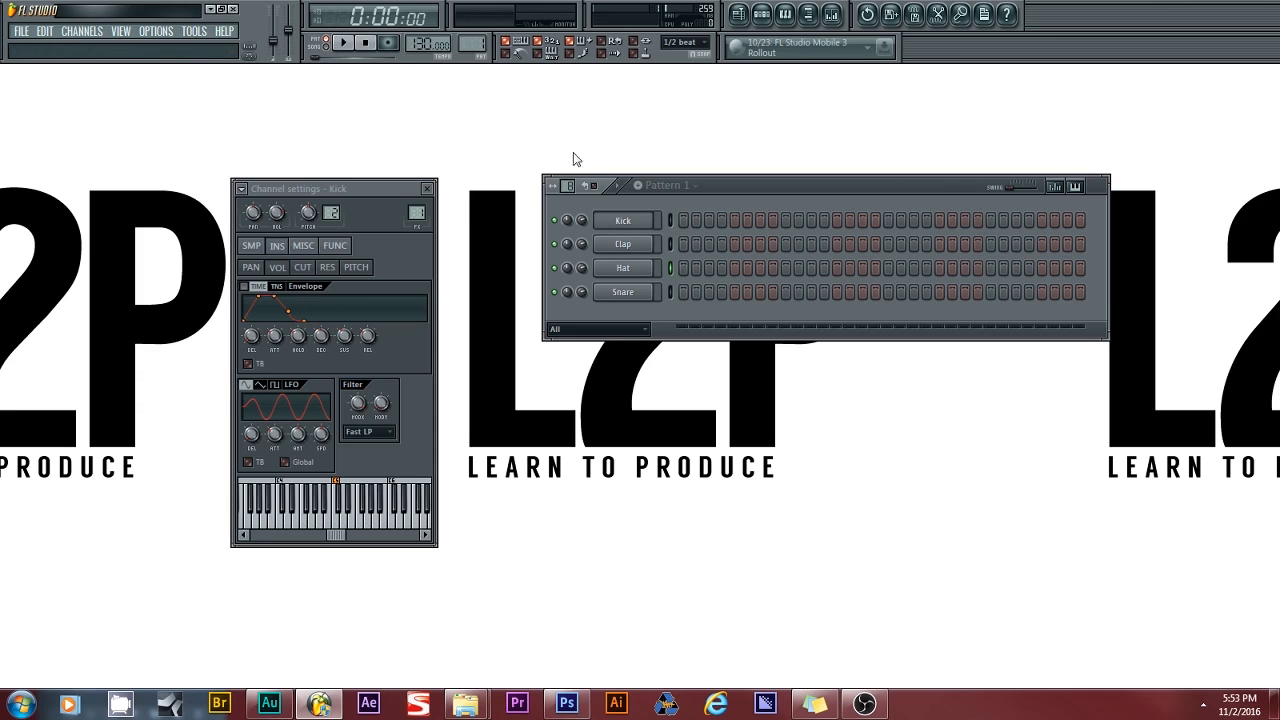
left_click_drag(594, 186, 594, 204)
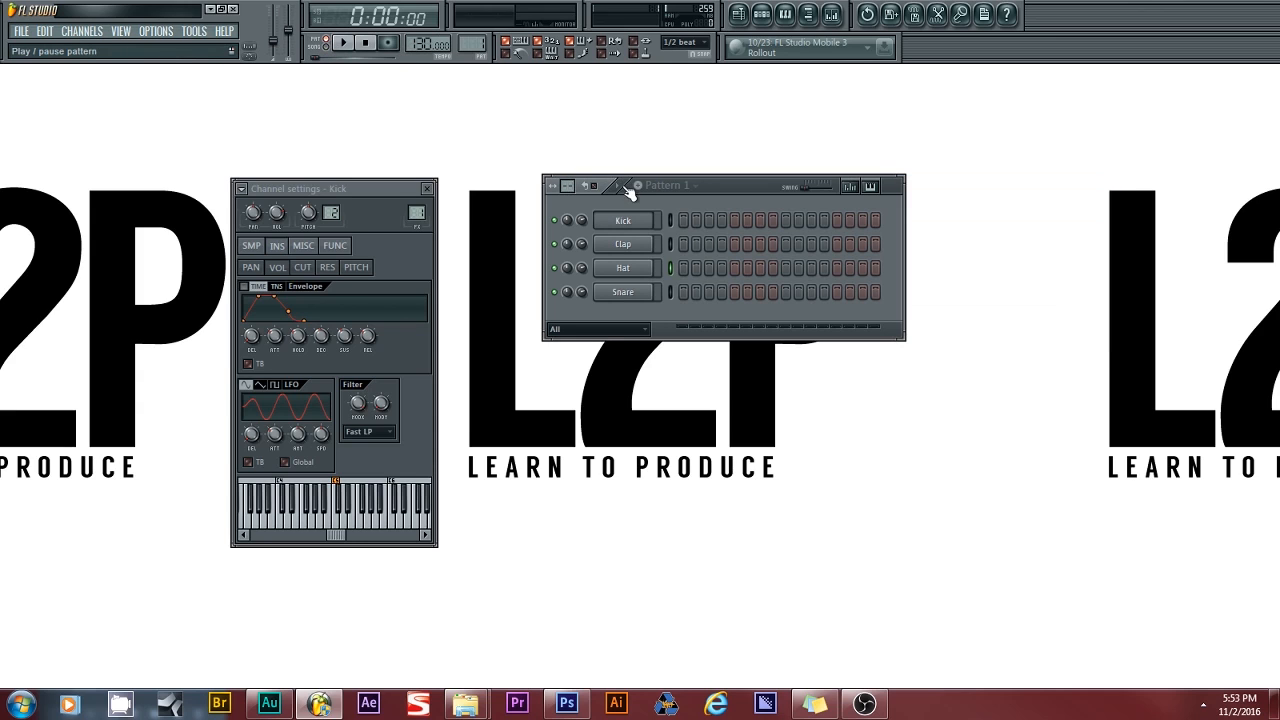
- Nudge the tempo up slightly and fill the Hat row with a hit every 4 steps
right_click(614, 272)
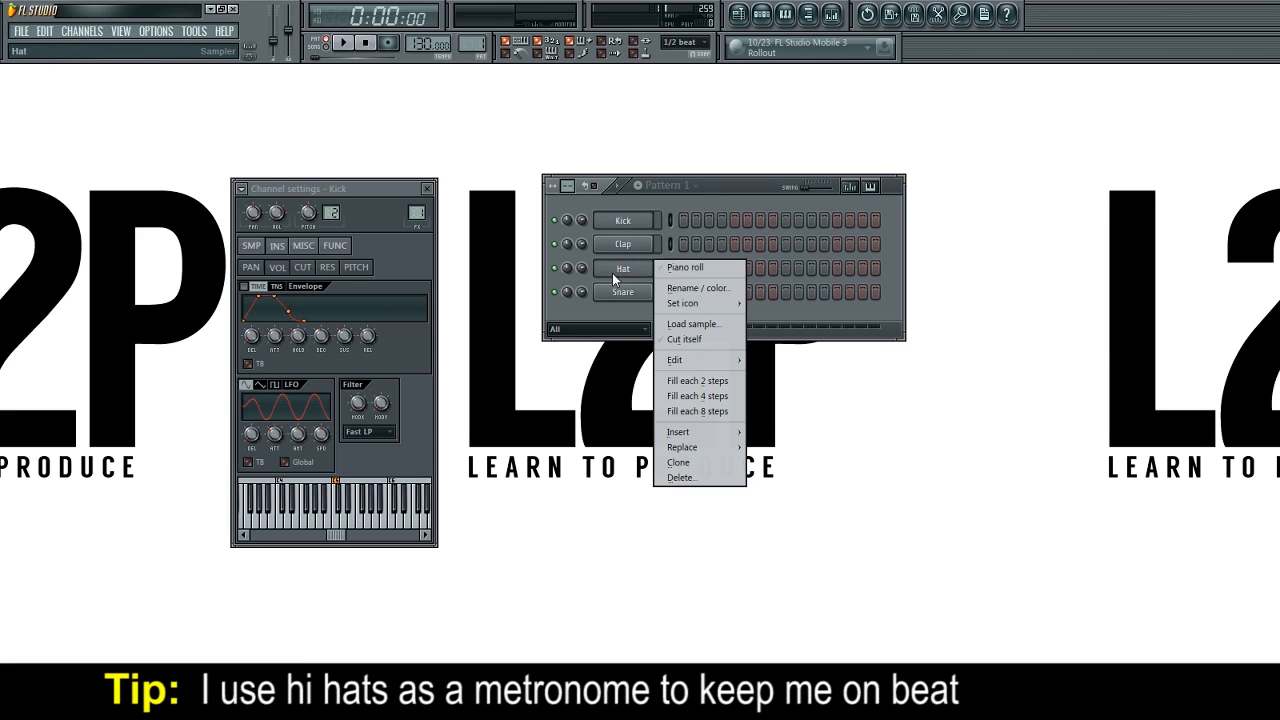
left_click(621, 318)
right_click(635, 273)
left_click_drag(432, 46, 432, 38)
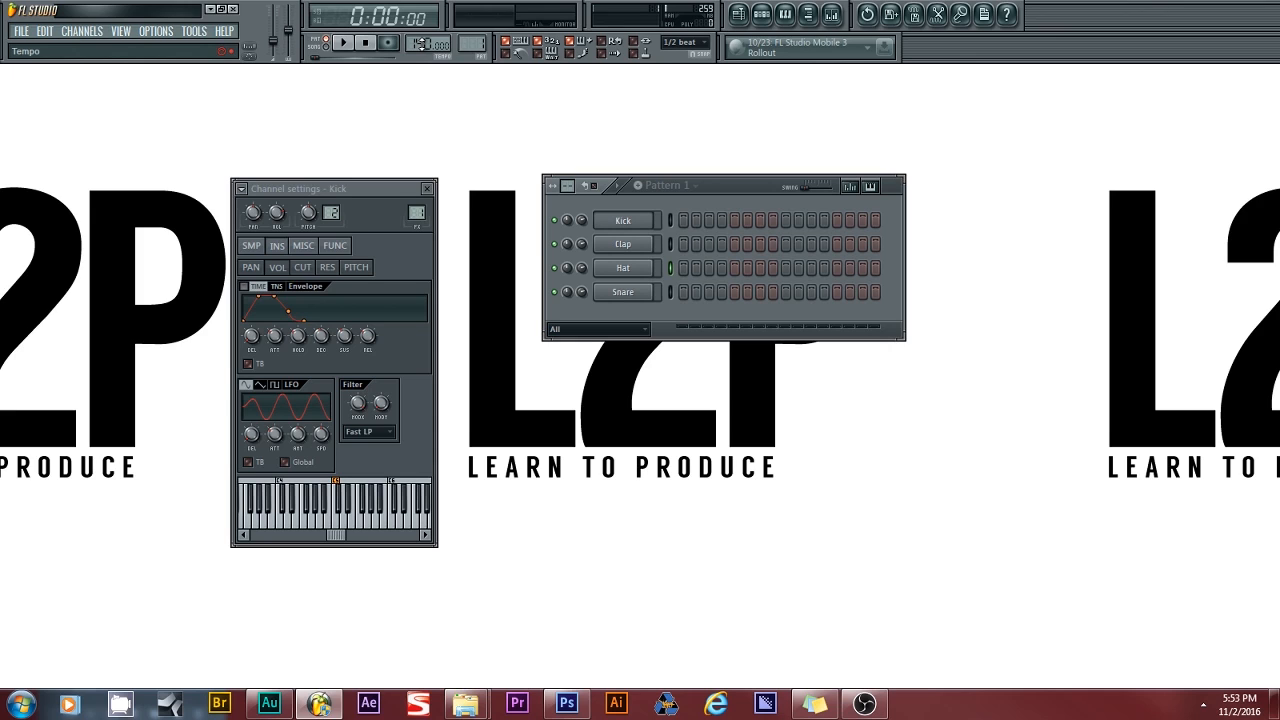
right_click(621, 272)
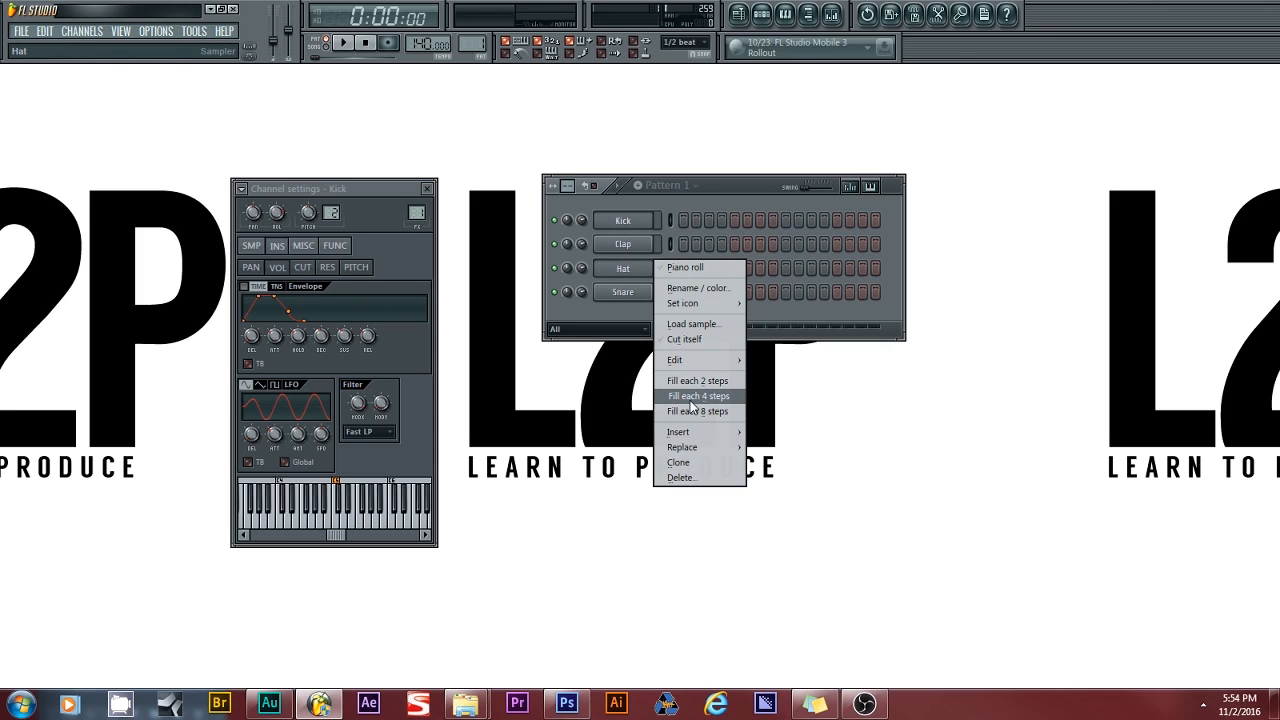
left_click(697, 397)
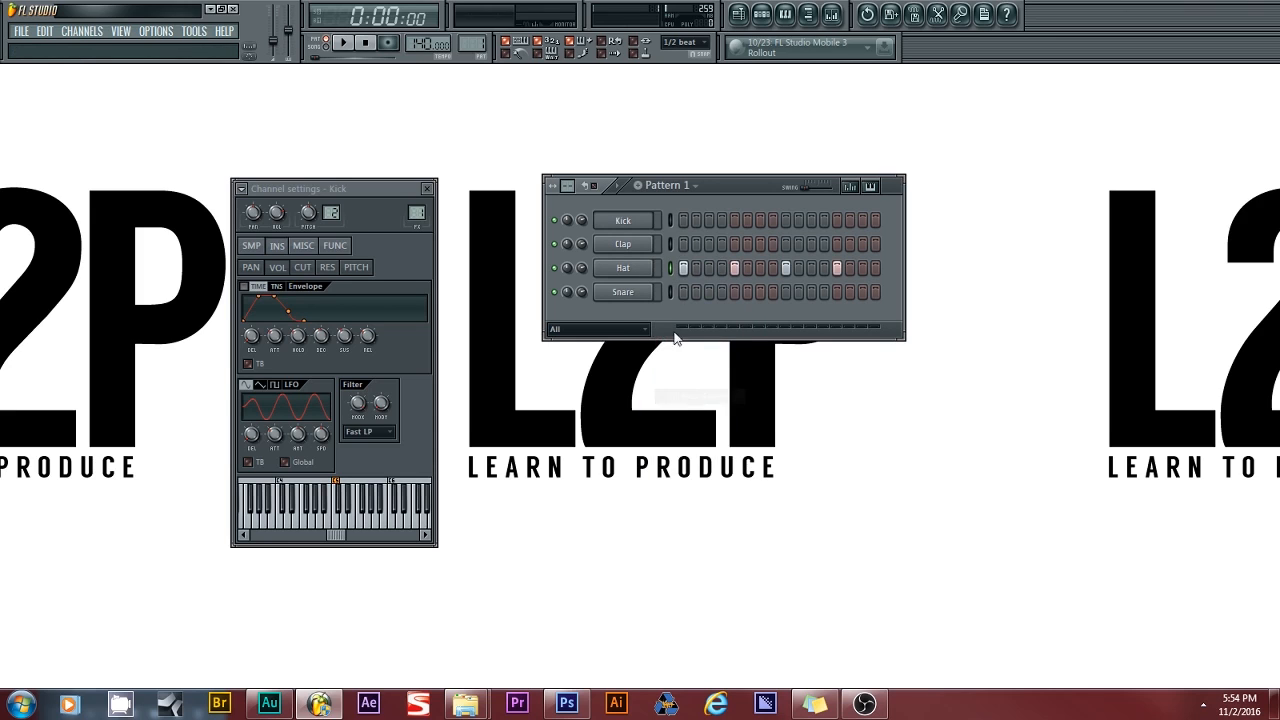
- Keep the main snap at 1/2 beat and set the Playlist snap to 1/4 step
left_click(676, 48)
left_click(680, 231)
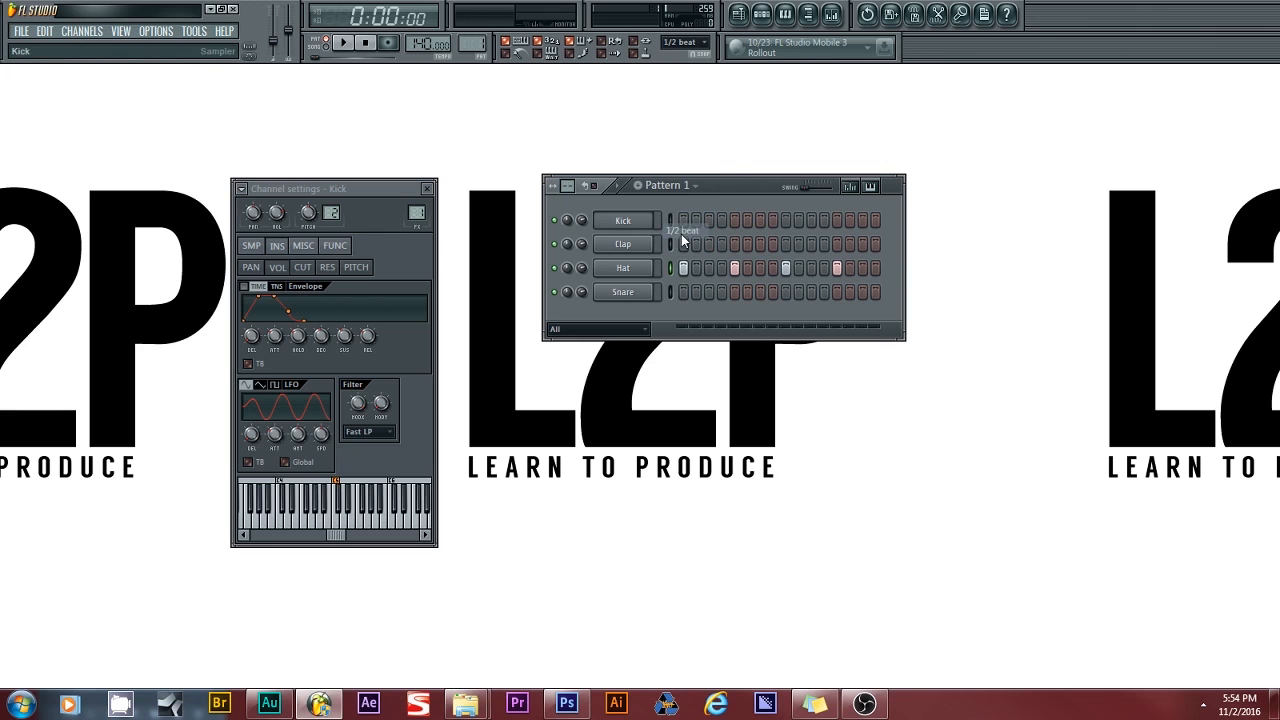
left_click(738, 14)
left_click(24, 73)
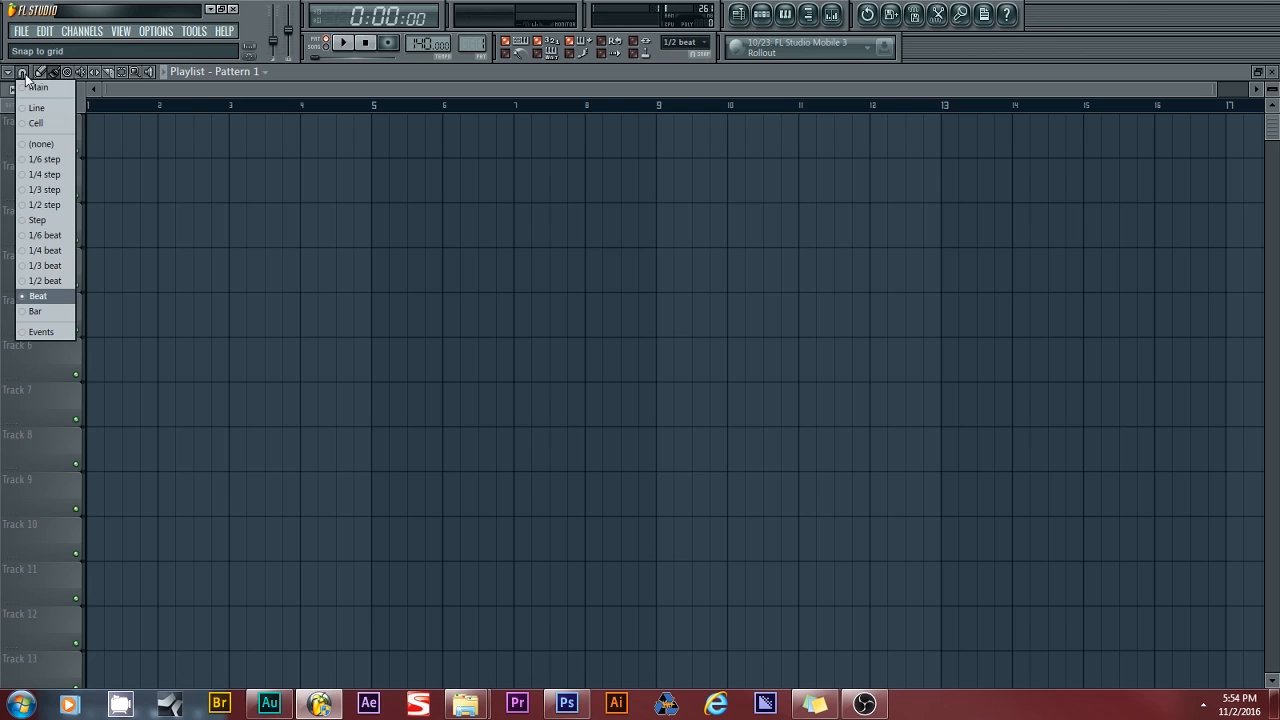
left_click(46, 176)
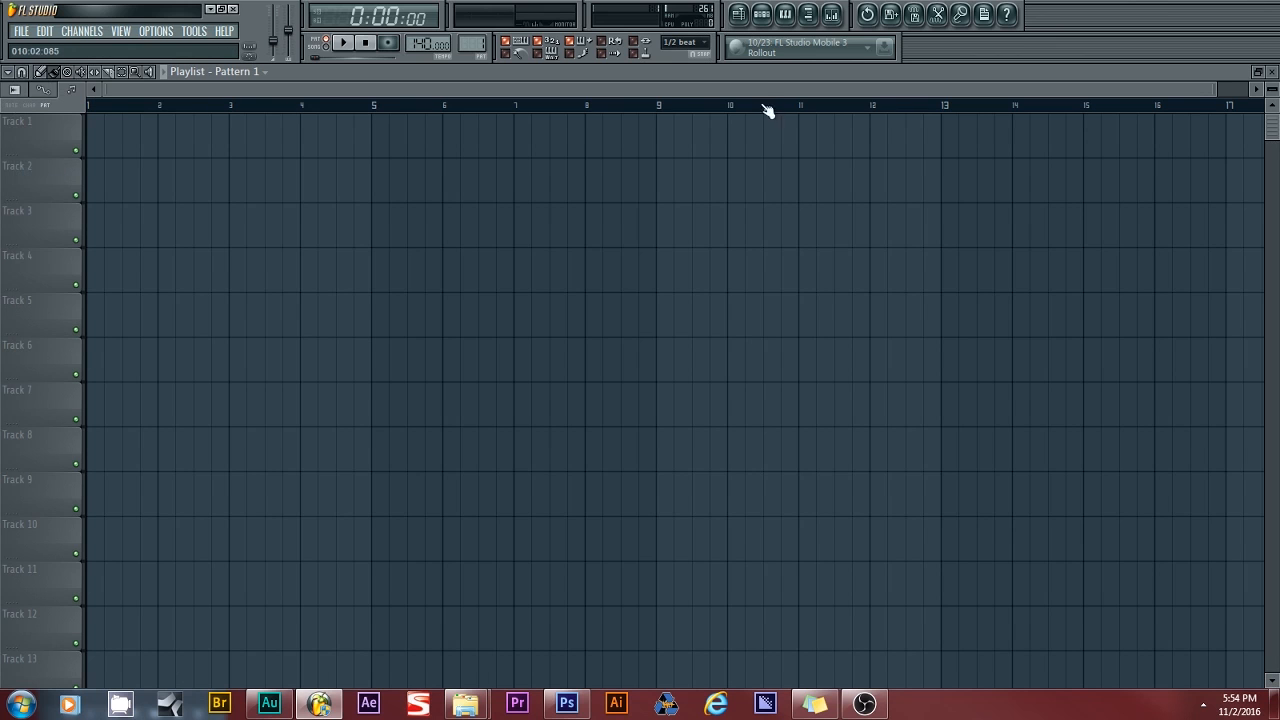
left_click(738, 14)
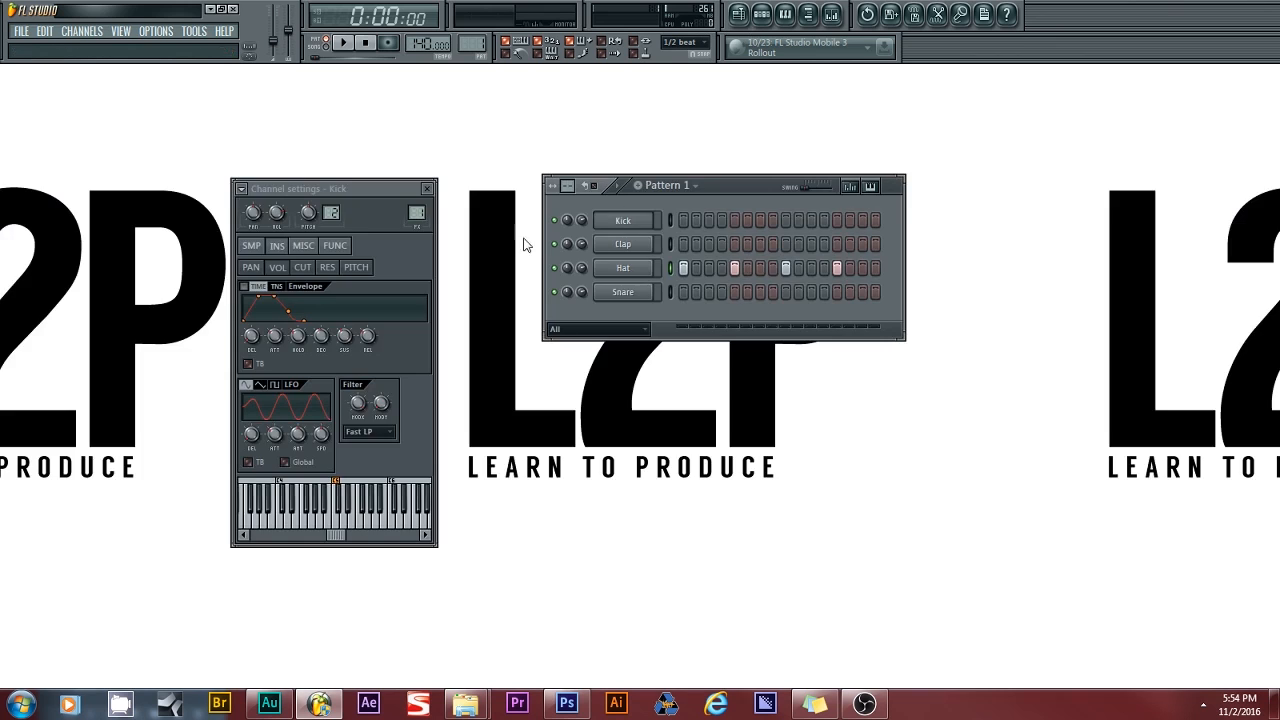
- Refill the Hat row every 4 steps, route Hat to mixer Insert 1, and open the Mixer there
right_click(630, 270)
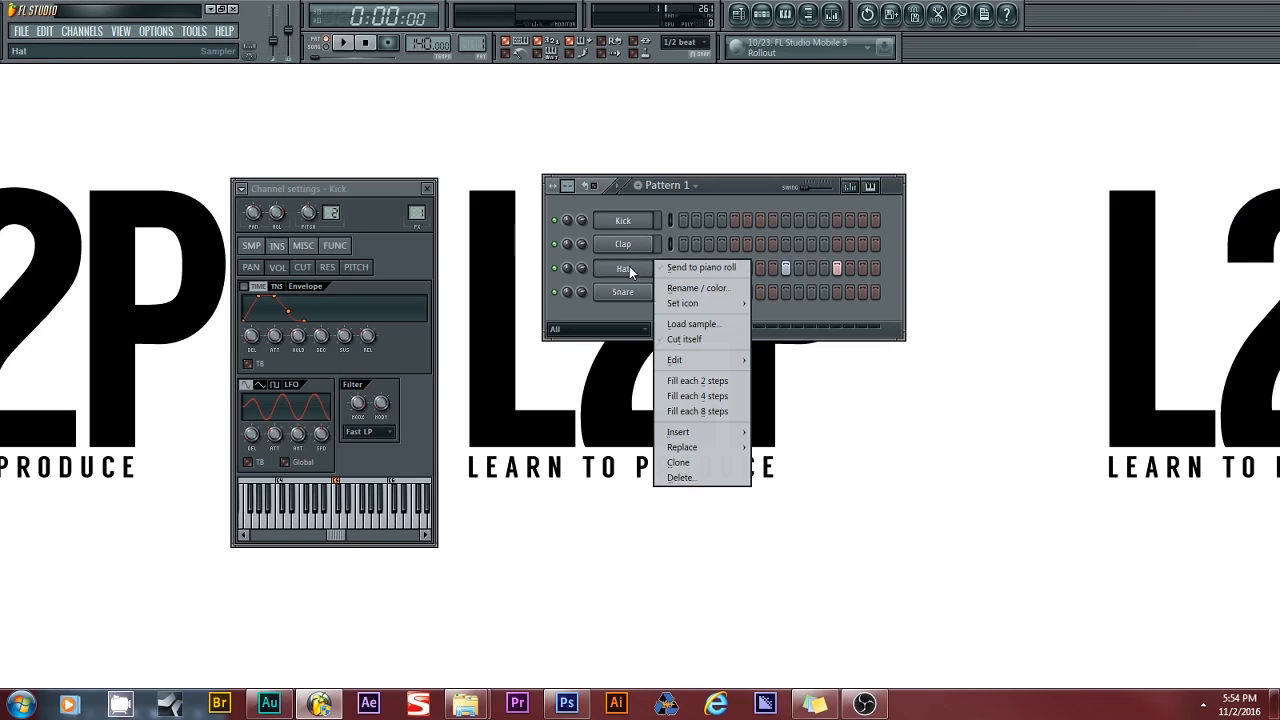
left_click(697, 396)
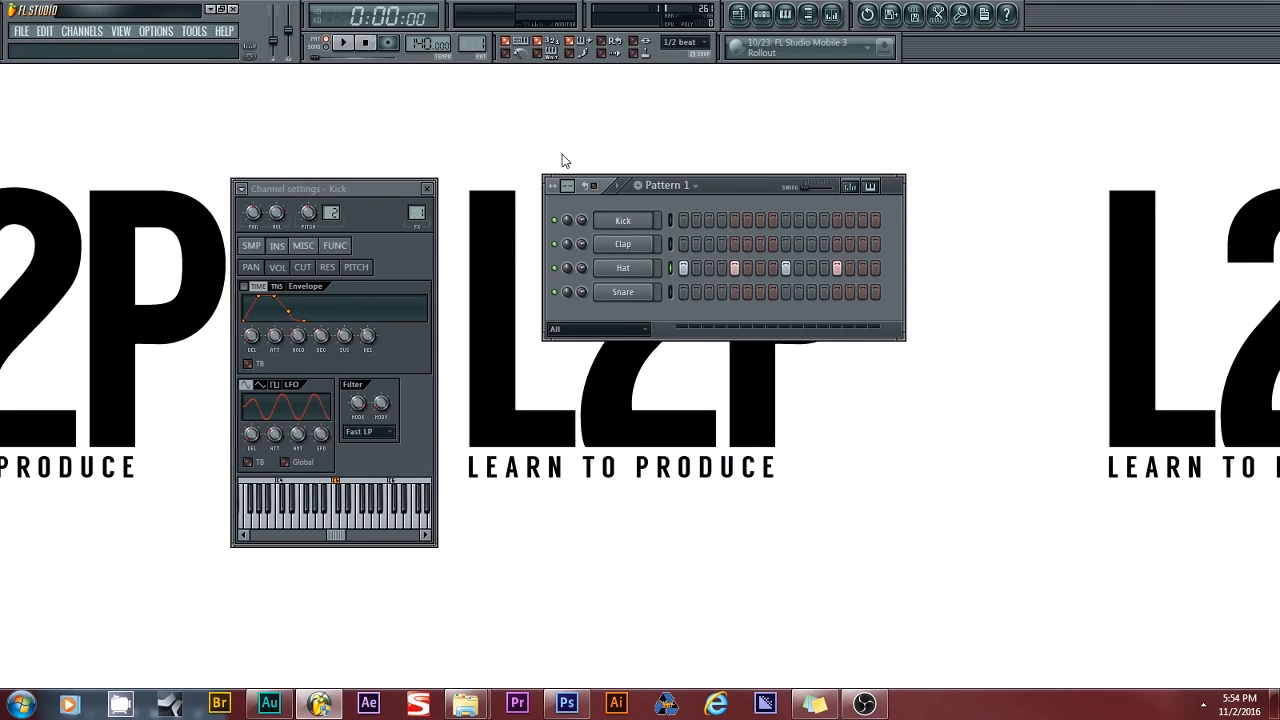
left_click(626, 269)
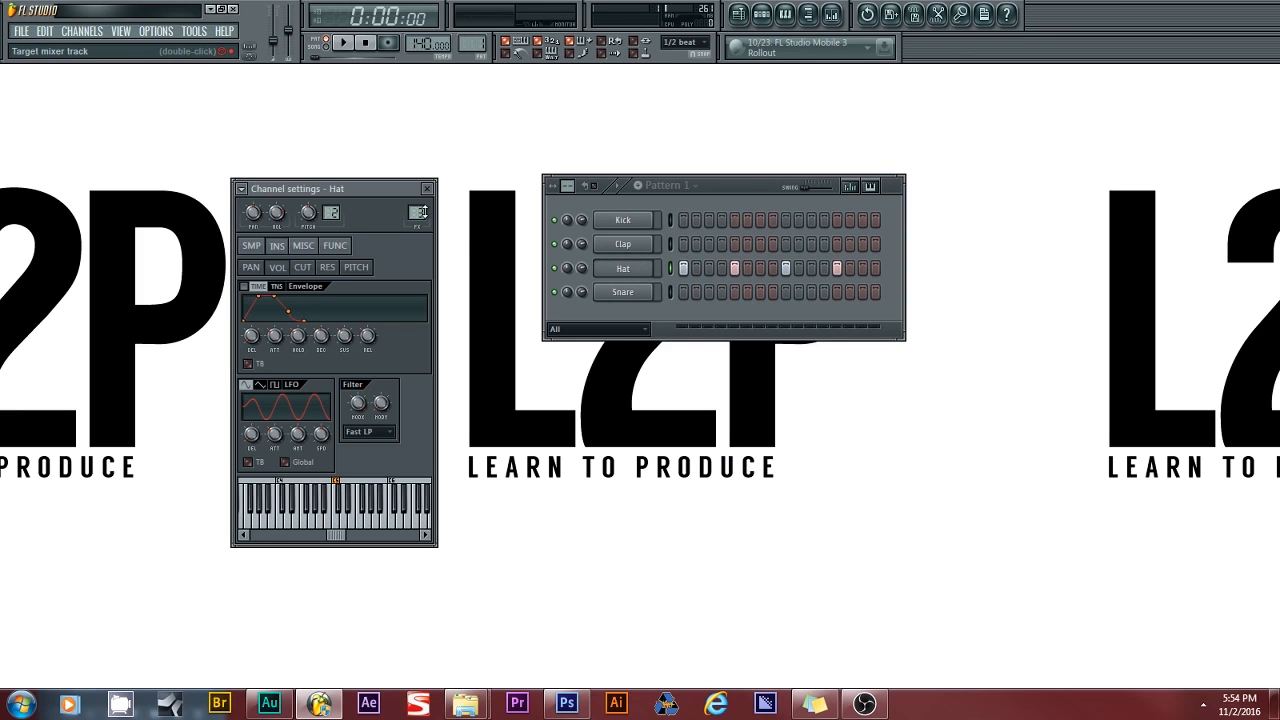
left_click_drag(421, 211, 421, 203)
double_click(421, 211)
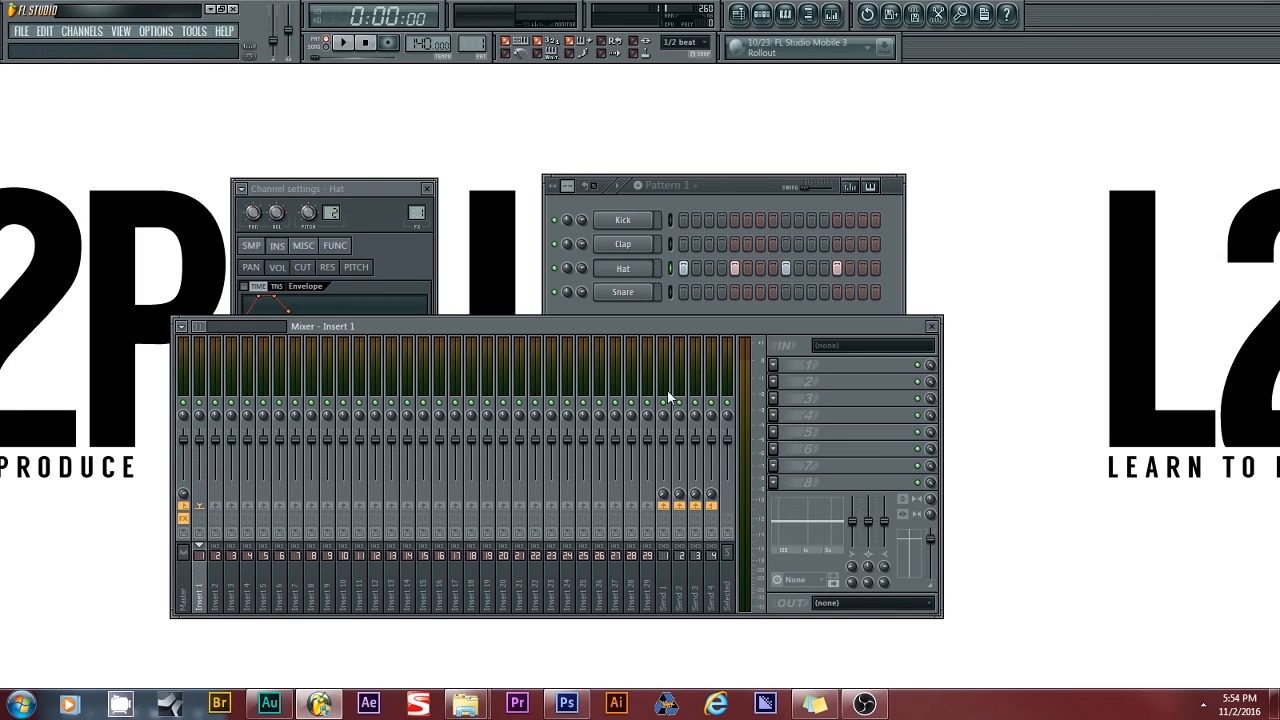
- Bring up the plugin list for Insert 1's slot 1, dismissing the Reference Manual that appeared
left_click(773, 364)
key("F1")
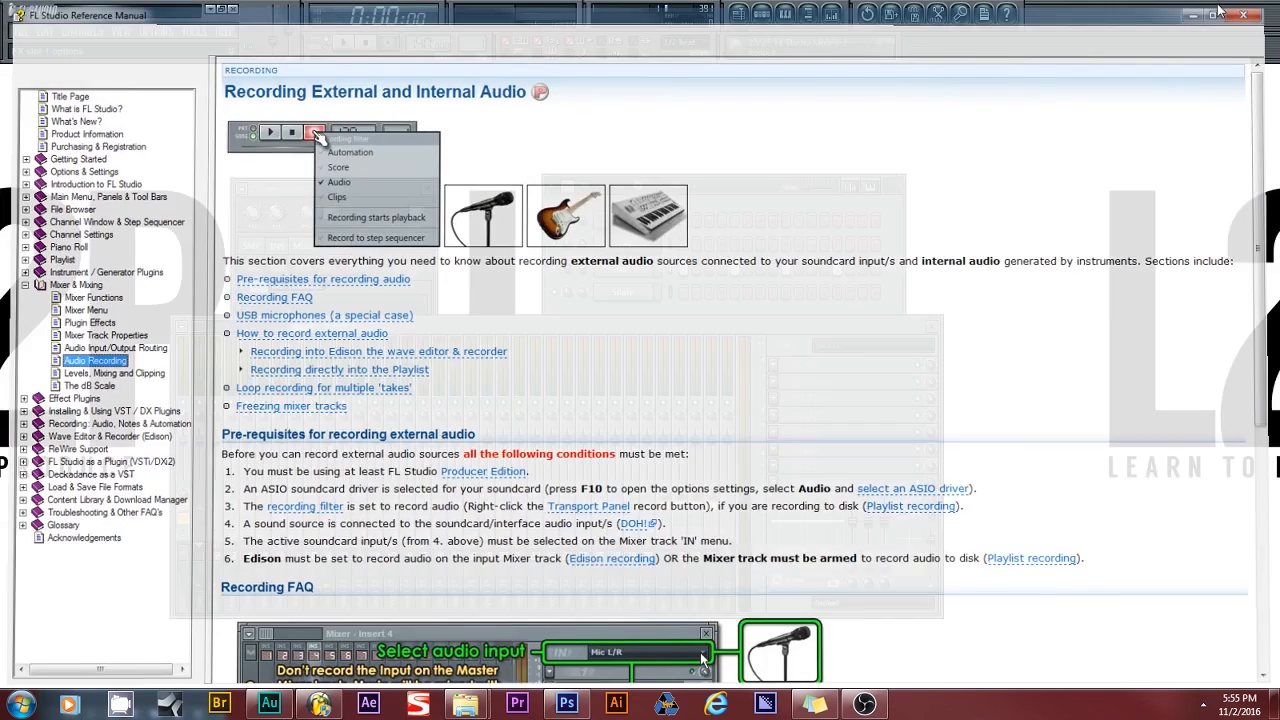
left_click(1257, 9)
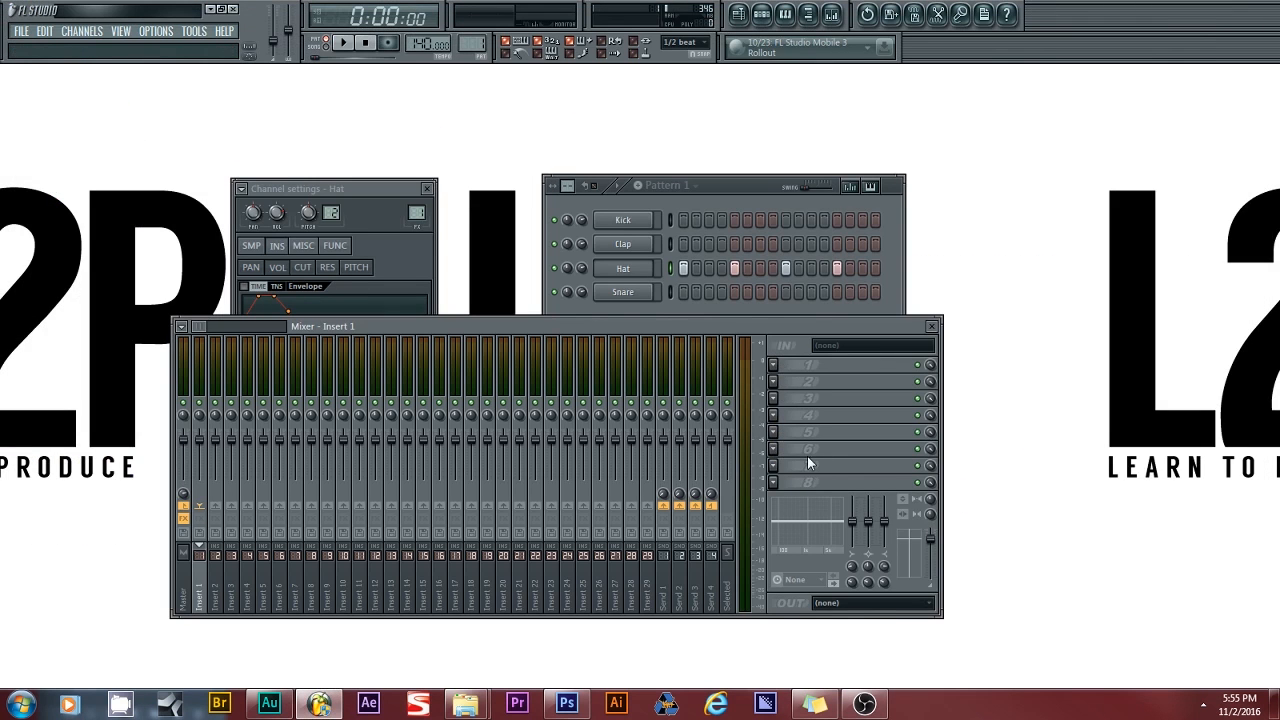
left_click(777, 360)
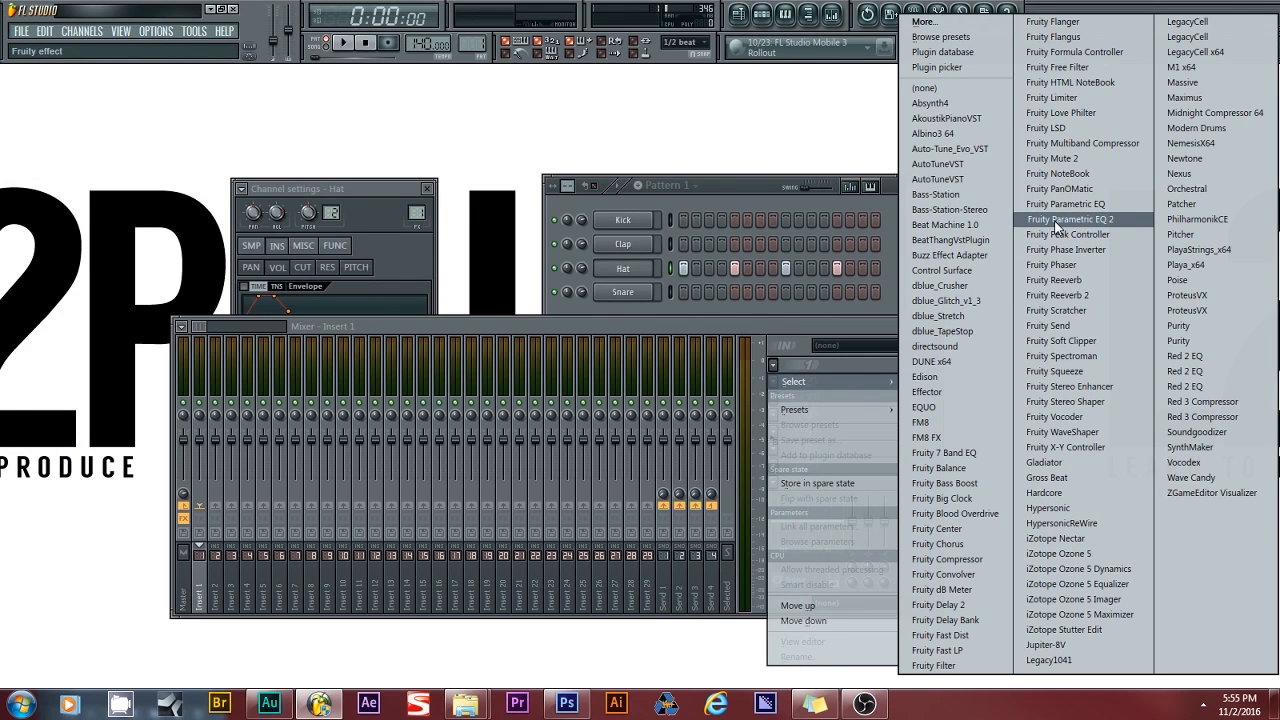
- Load Fruity Parametric EQ 2 on Insert 1, boosting band 7 and cutting bands 4–5 during playback
left_click(1055, 220)
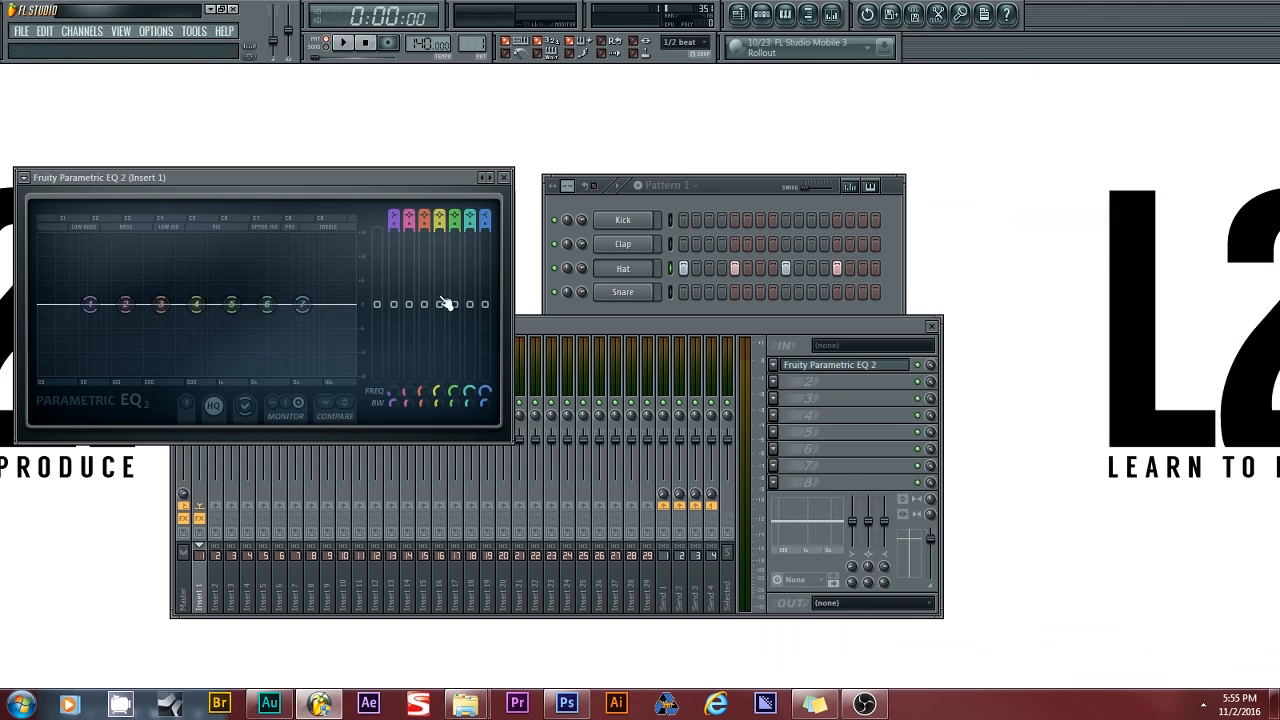
left_click(348, 47)
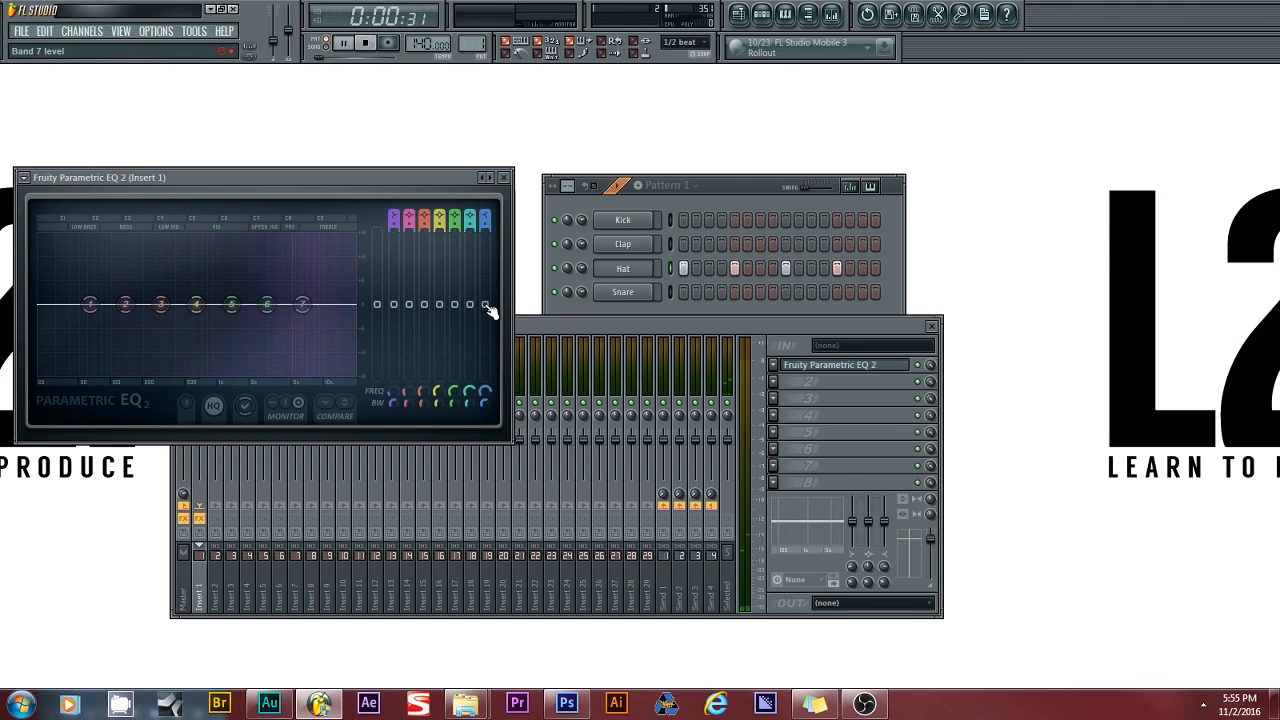
left_click_drag(486, 305, 485, 278)
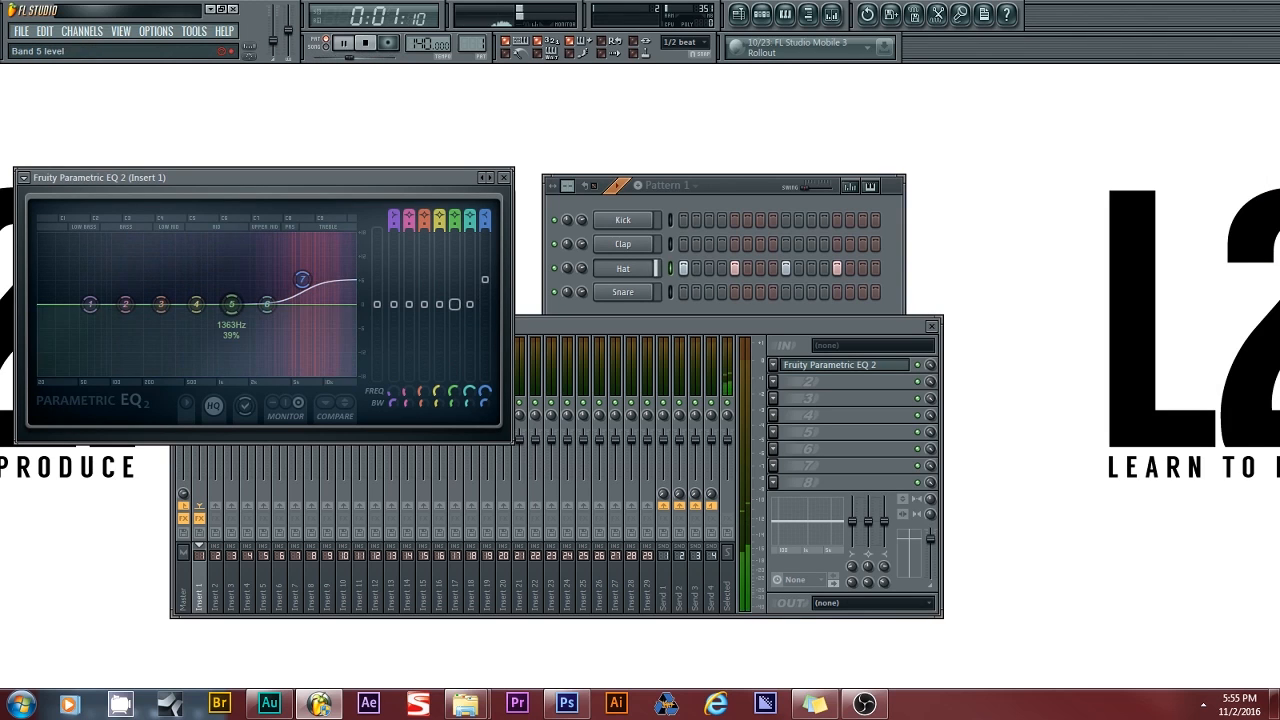
left_click_drag(454, 304, 454, 350)
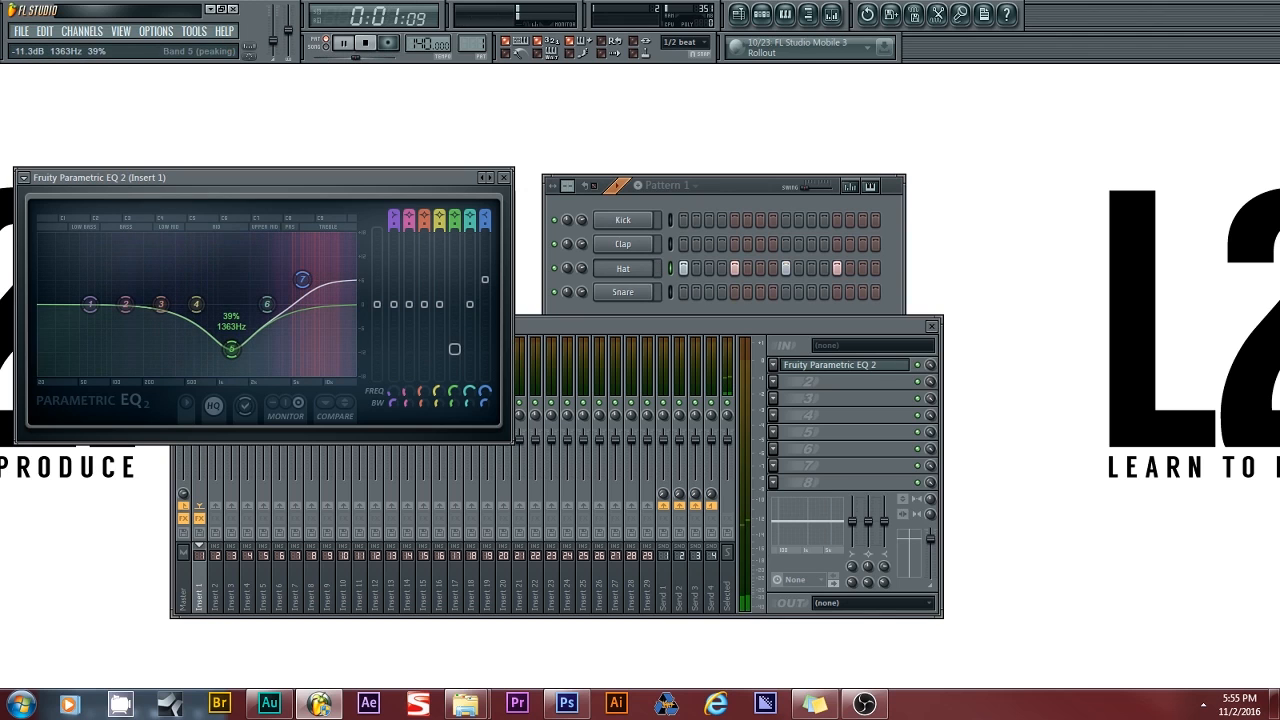
mouse_move(434, 316)
left_mouse_down()
mouse_move(434, 342)
mouse_move(424, 318)
mouse_move(408, 350)
left_mouse_up()
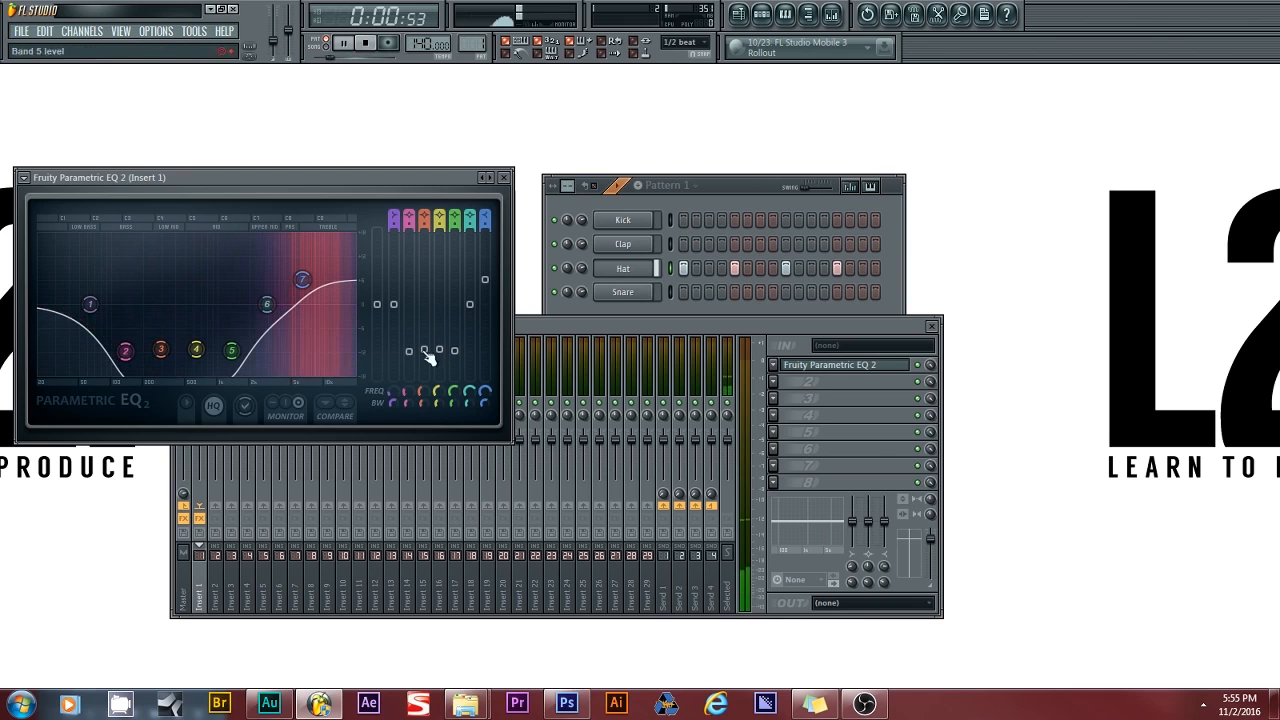
left_click(366, 43)
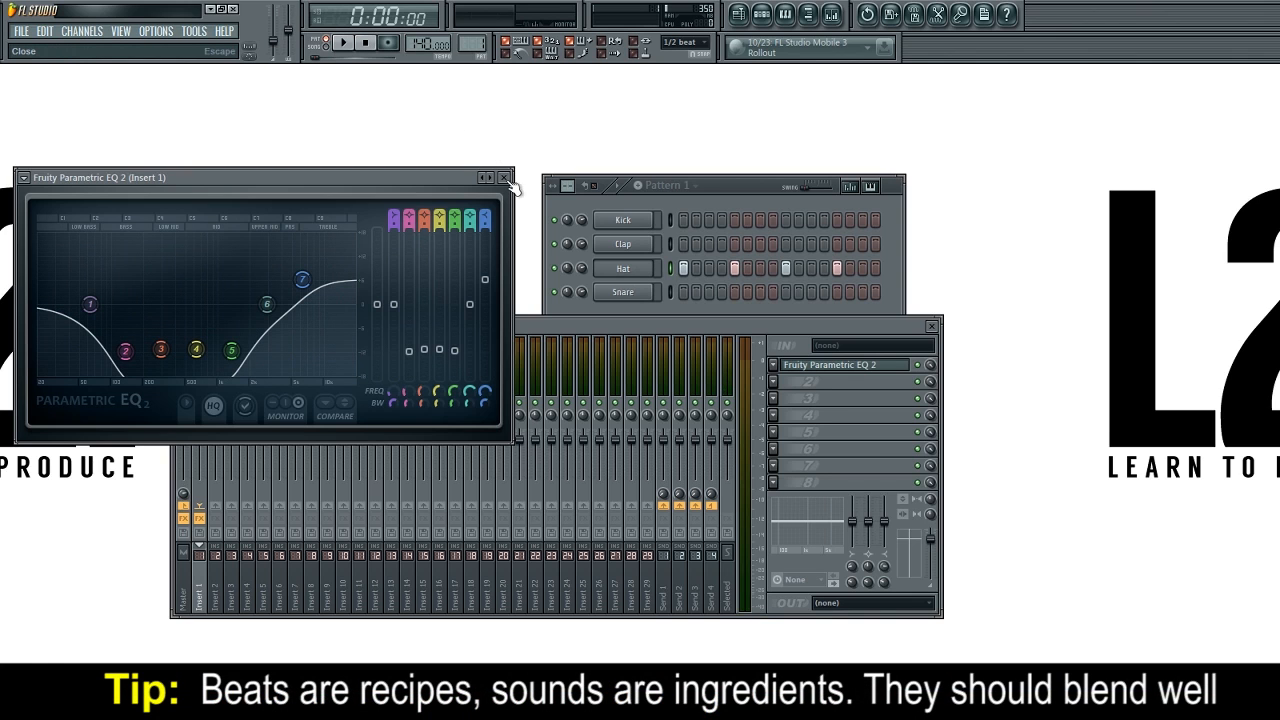
left_click(665, 198)
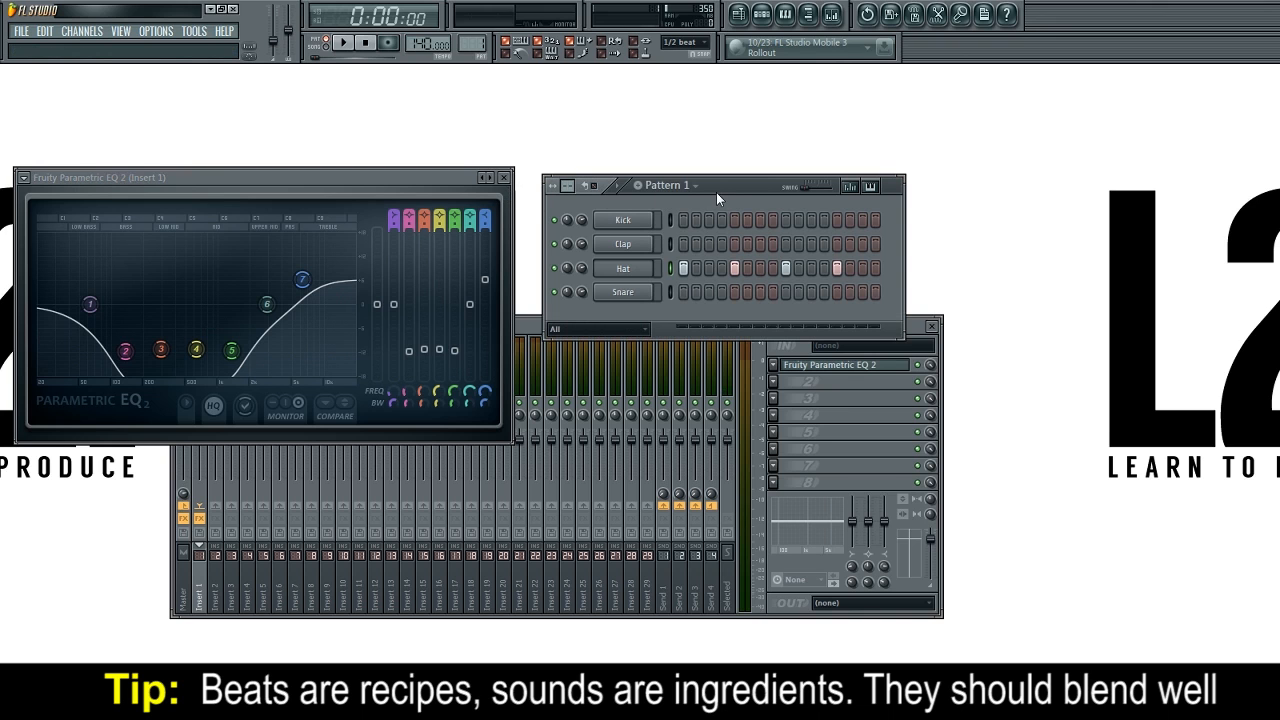
- Paint four Pattern 1 clips on Track 1 across bars 1–4 and play them in song mode
left_click(738, 13)
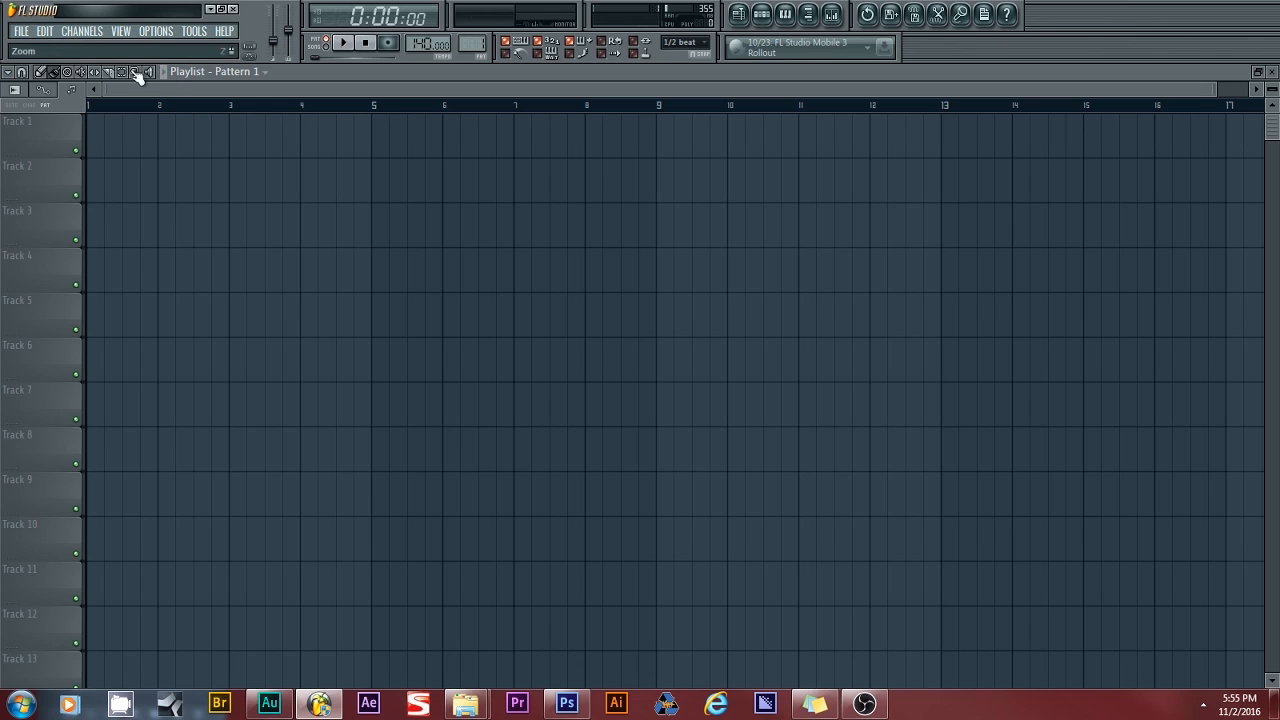
left_click(95, 124)
left_click_drag(98, 126, 408, 128)
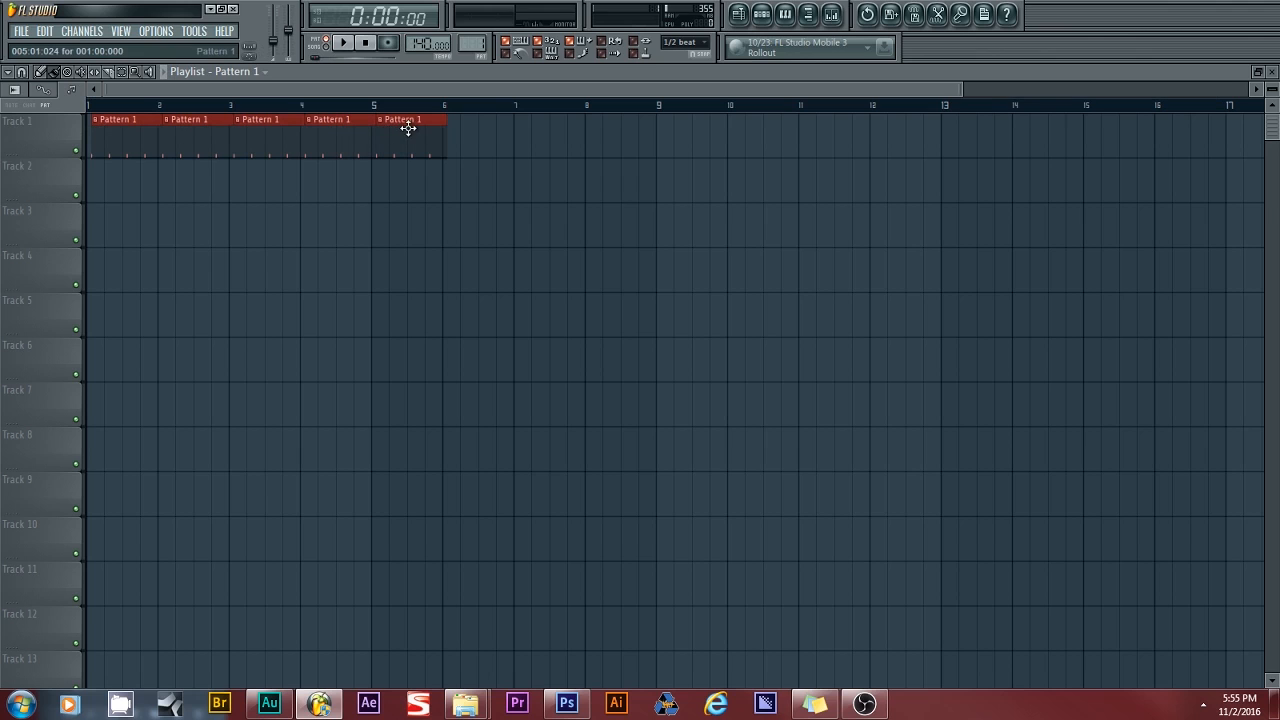
left_click_drag(341, 118, 340, 120)
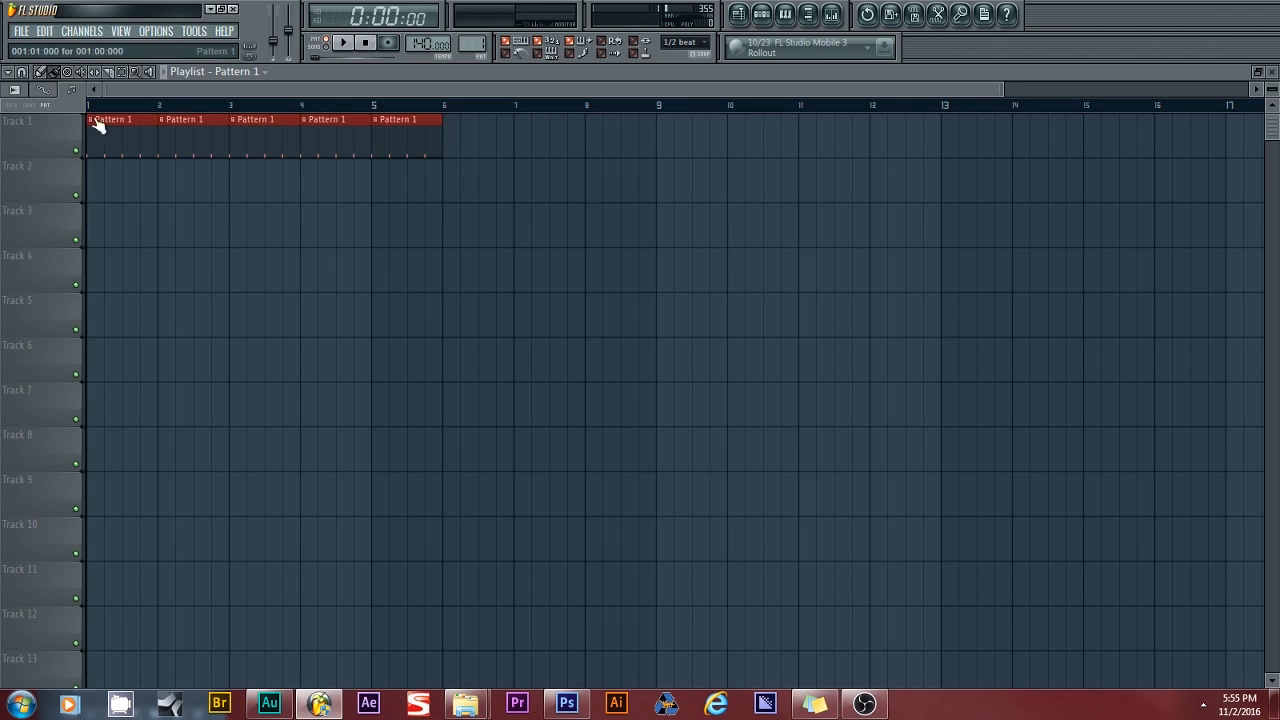
right_click(391, 129)
left_click(336, 52)
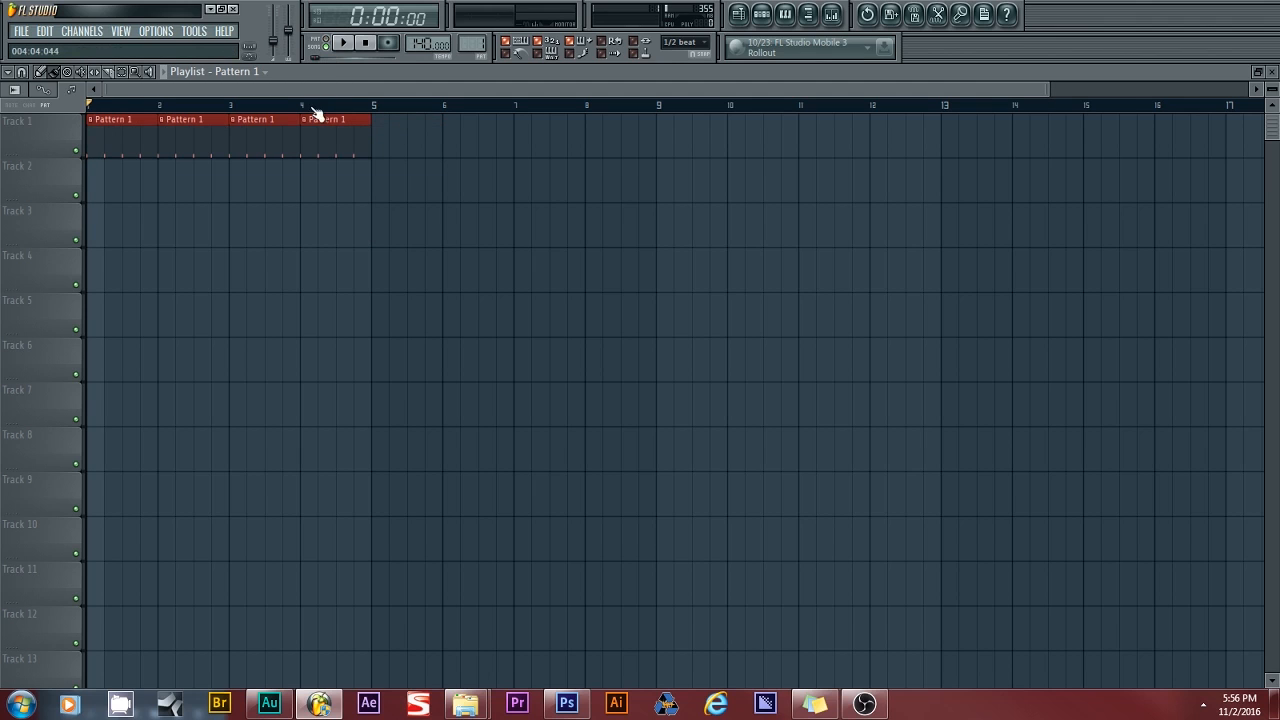
left_click(346, 44)
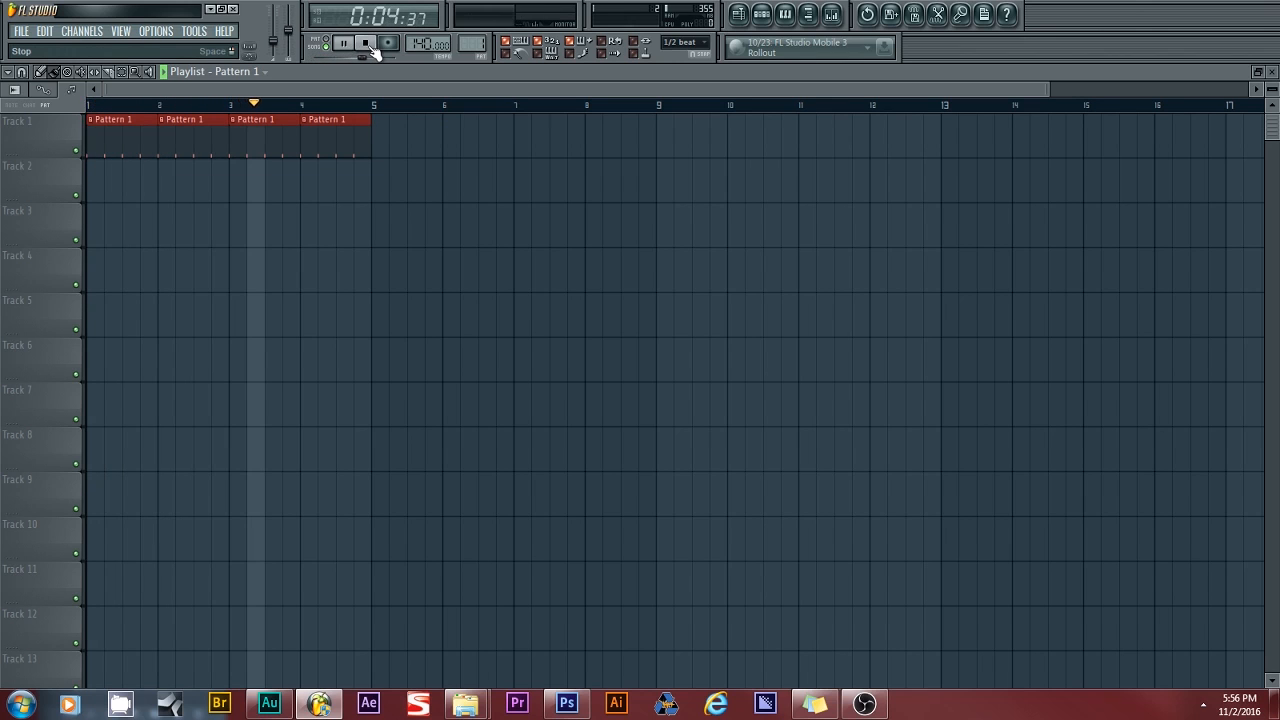
left_click(368, 45)
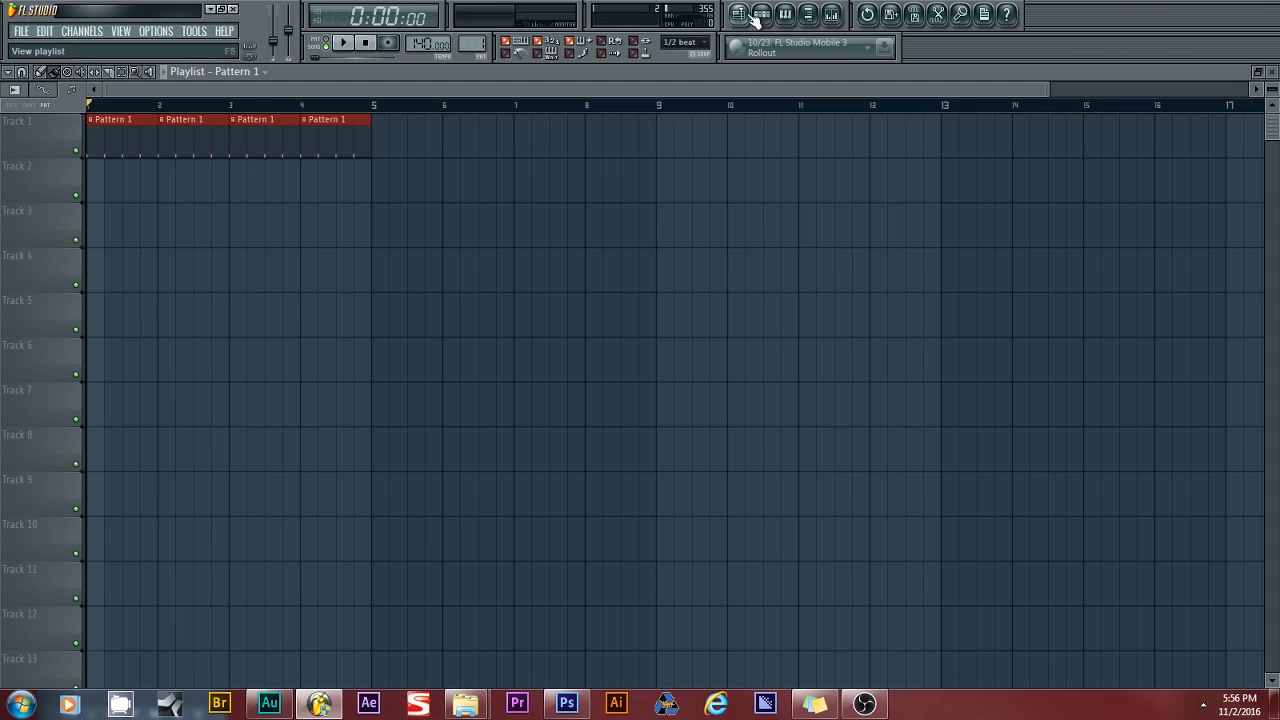
left_click(759, 16)
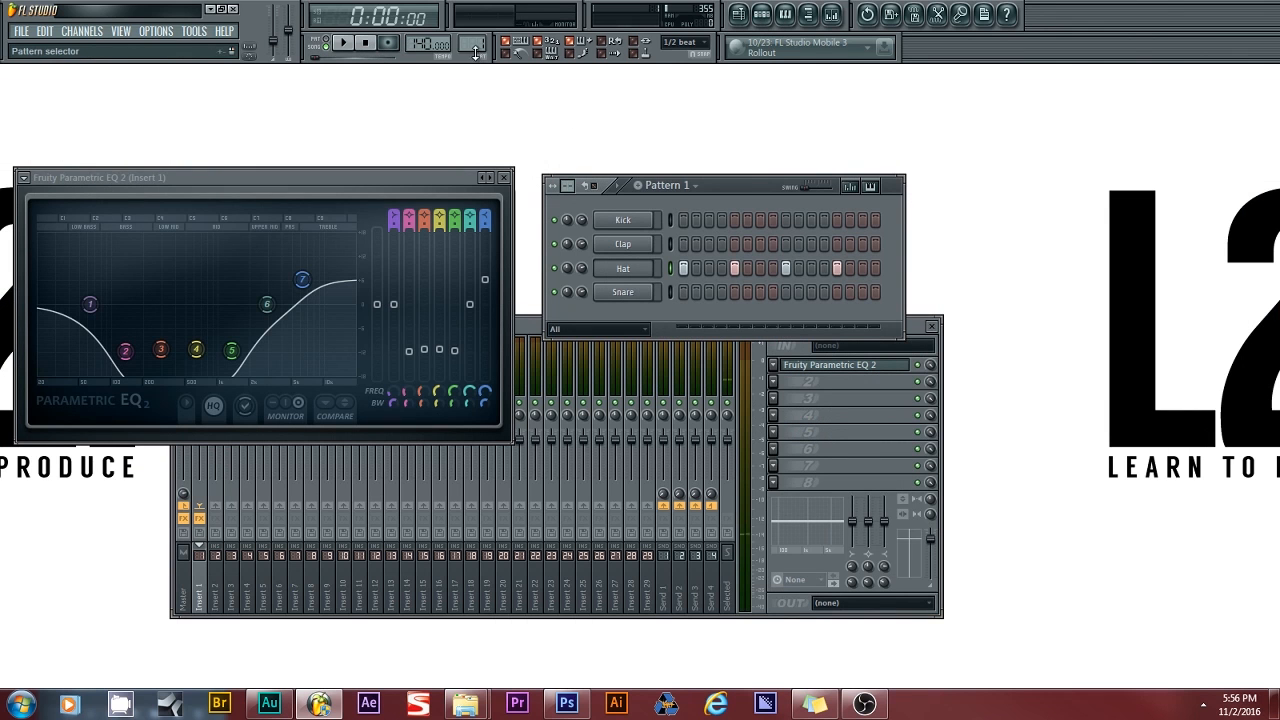
- Start an empty Pattern 2 and make it 32 steps long
left_click_drag(472, 44, 472, 36)
left_click_drag(512, 180, 432, 183)
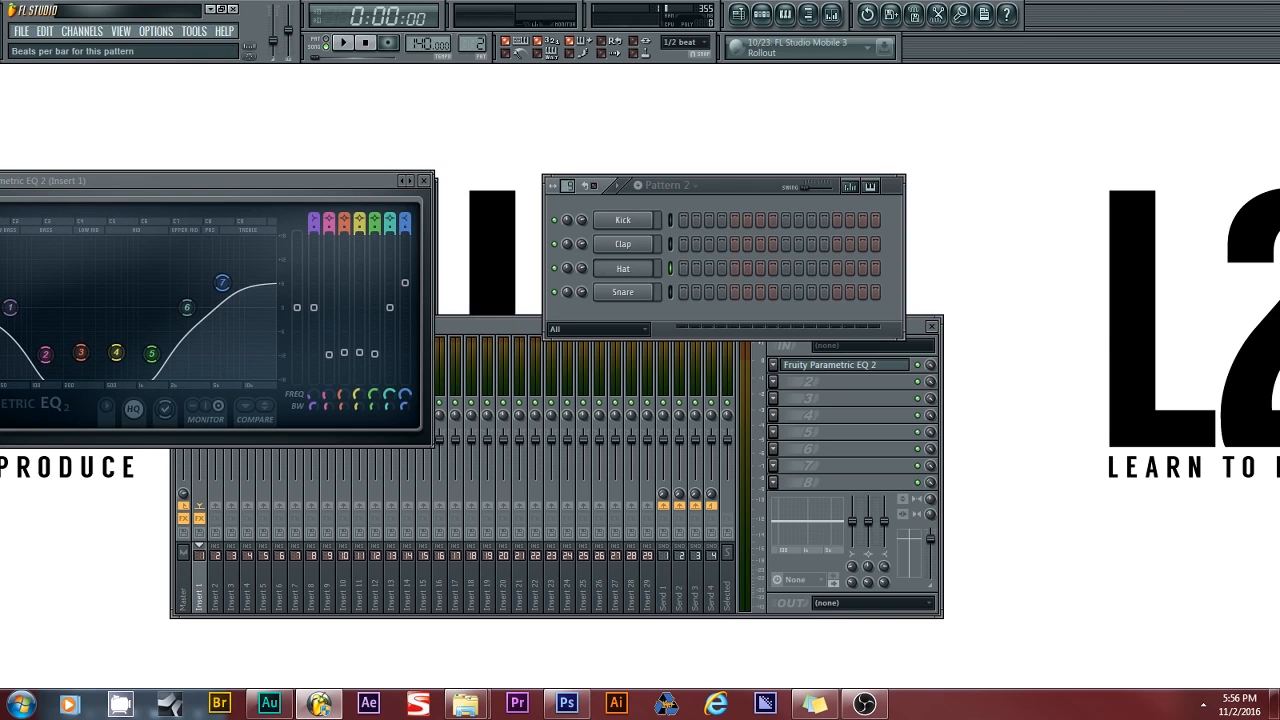
left_click_drag(567, 186, 567, 170)
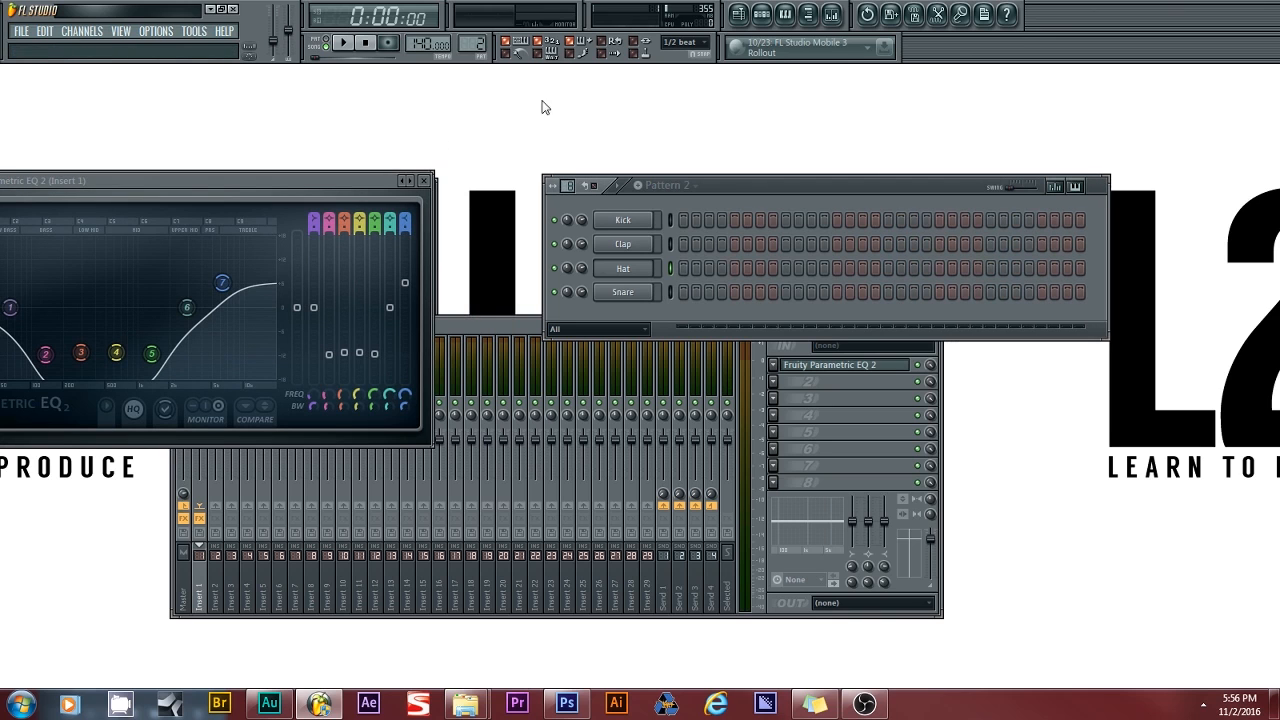
- Paint two Pattern 2 clips on Track 2 and play the song with Pattern 2's Channel Rack shown
left_click(737, 14)
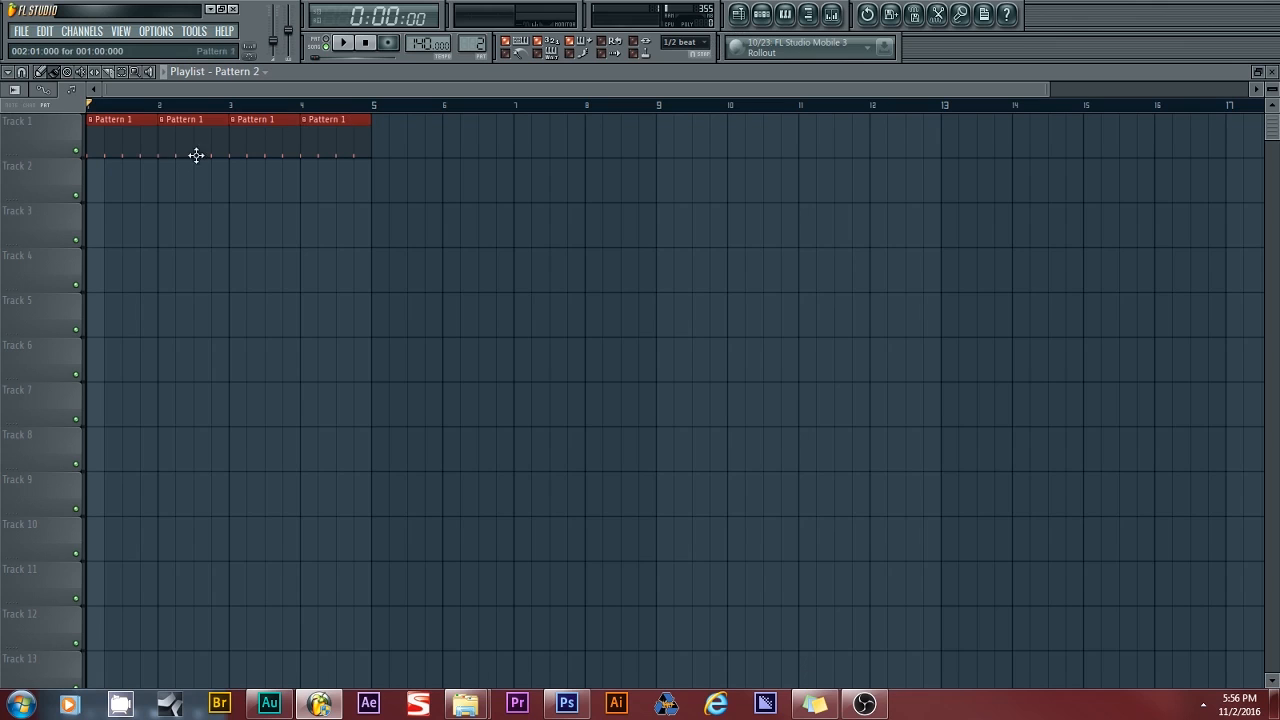
mouse_move(106, 179)
left_mouse_down()
mouse_move(374, 183)
mouse_move(286, 191)
left_mouse_up()
left_click(762, 14)
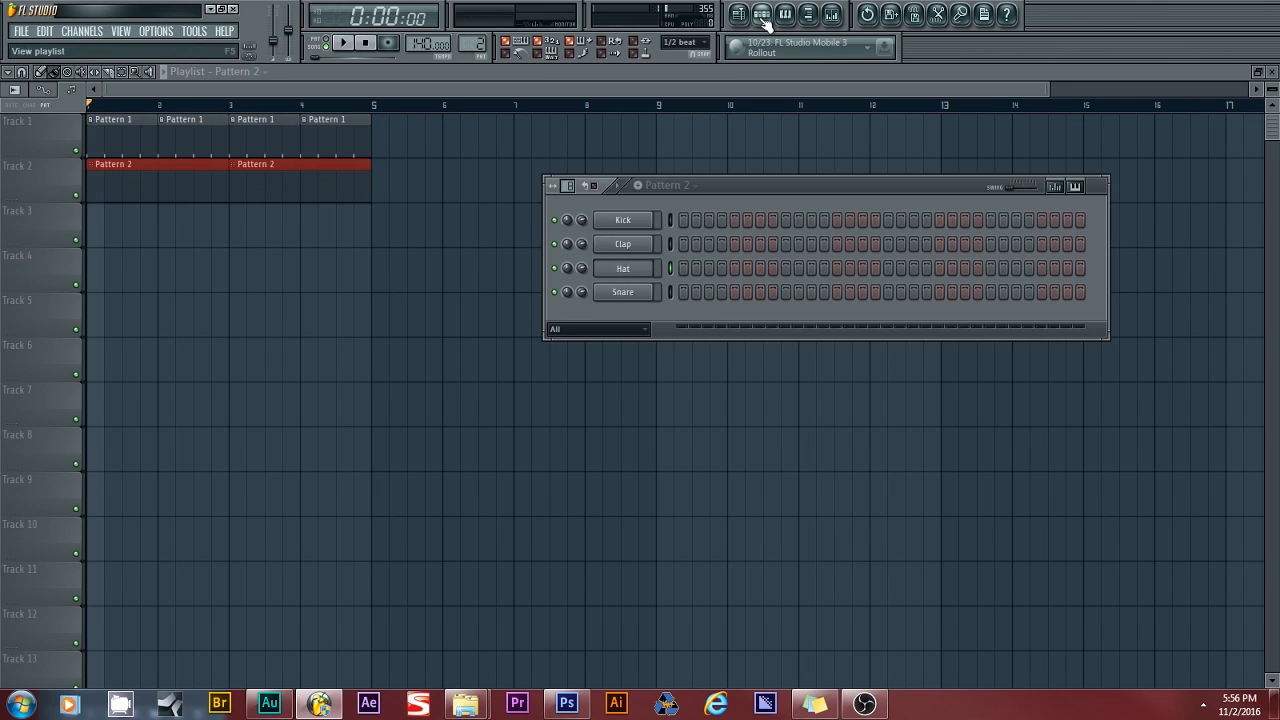
left_click(346, 45)
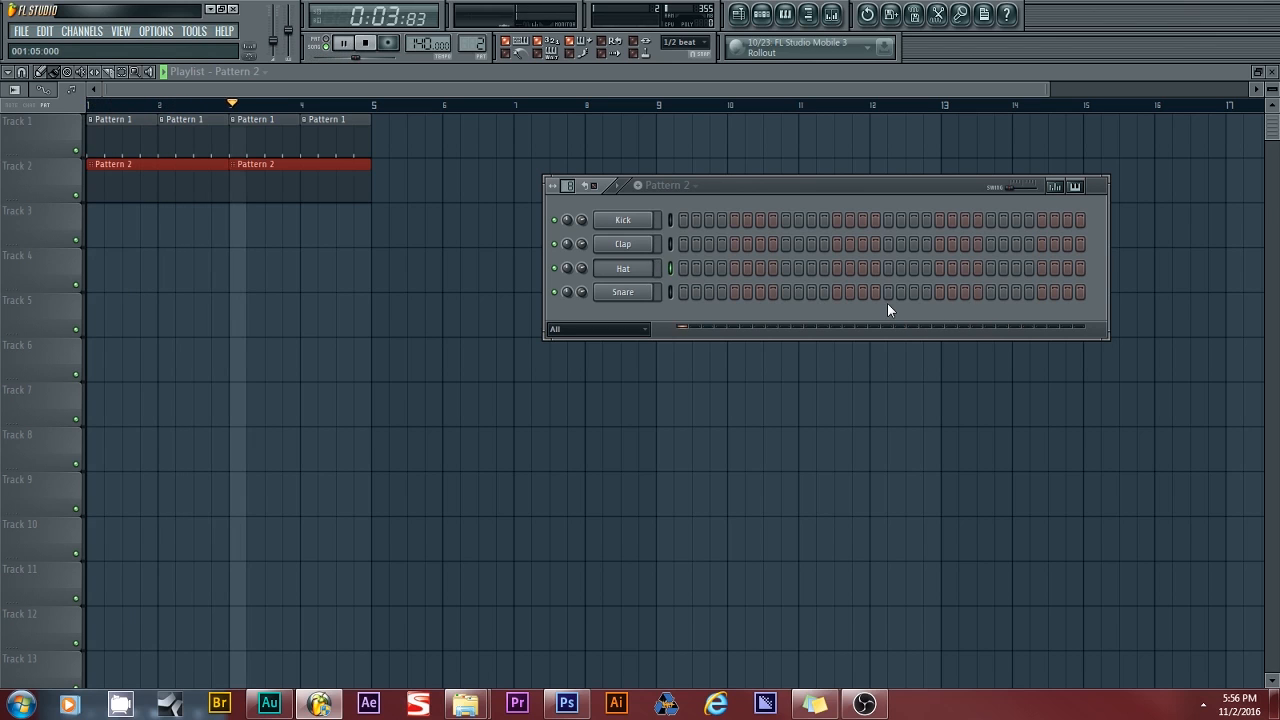
- Enter three Snare hits in Pattern 2 while it plays, then stop playback
left_click(772, 292)
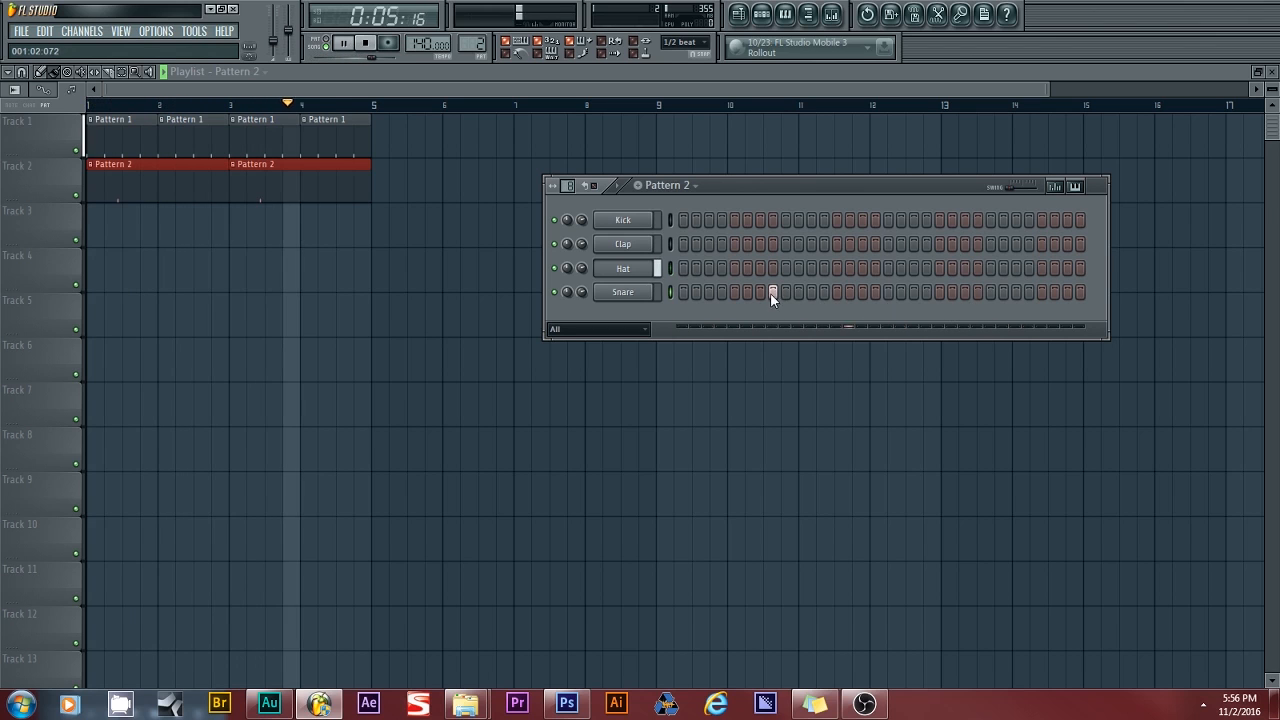
left_click(978, 292)
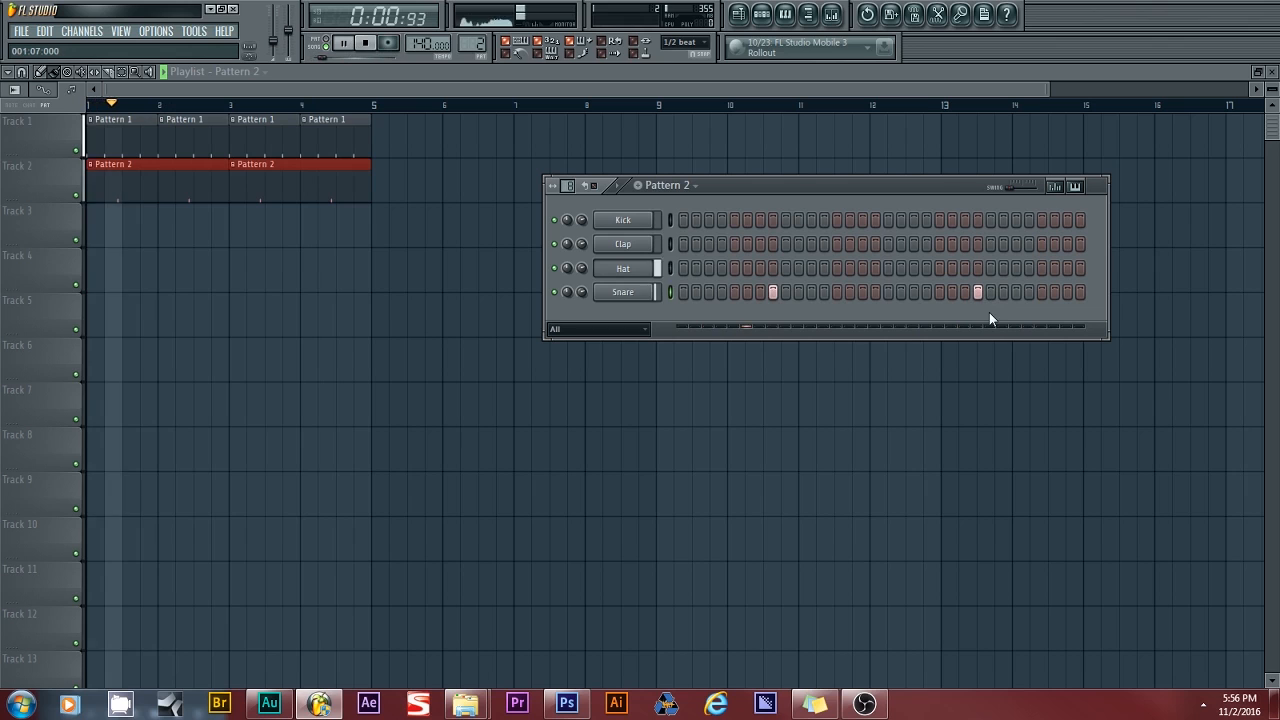
left_click(772, 292)
left_click(785, 292)
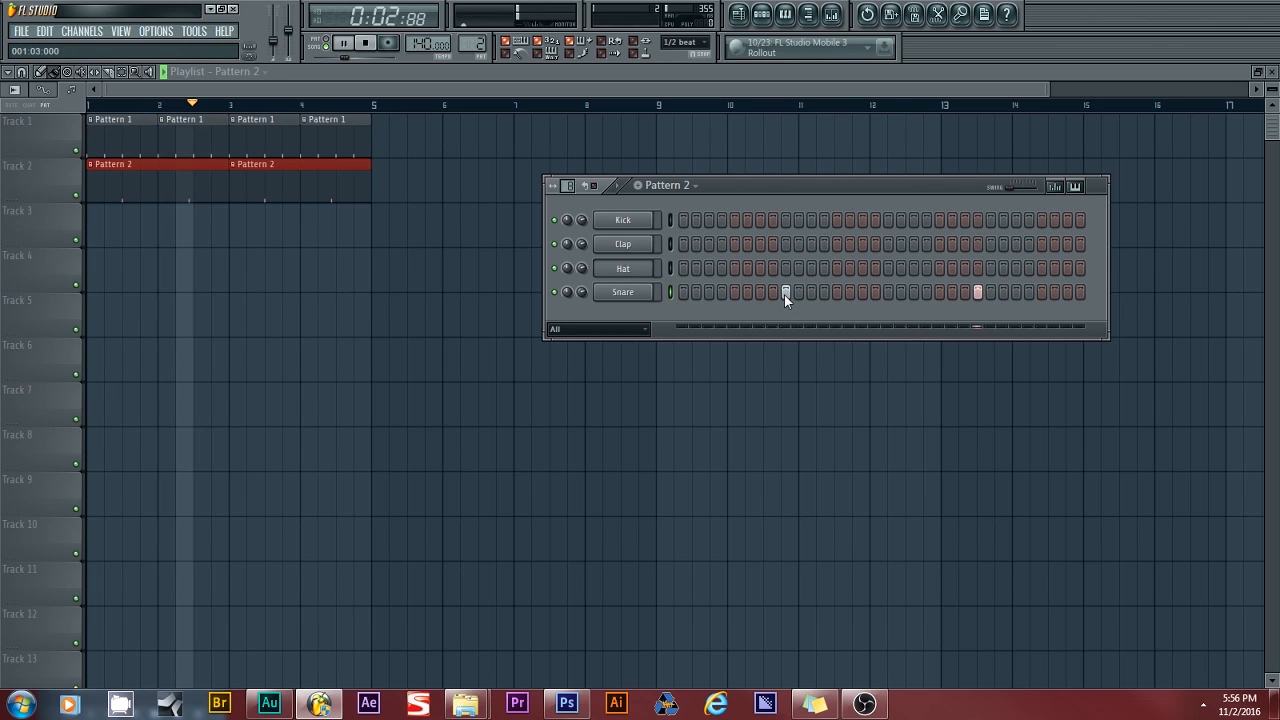
left_click(991, 292)
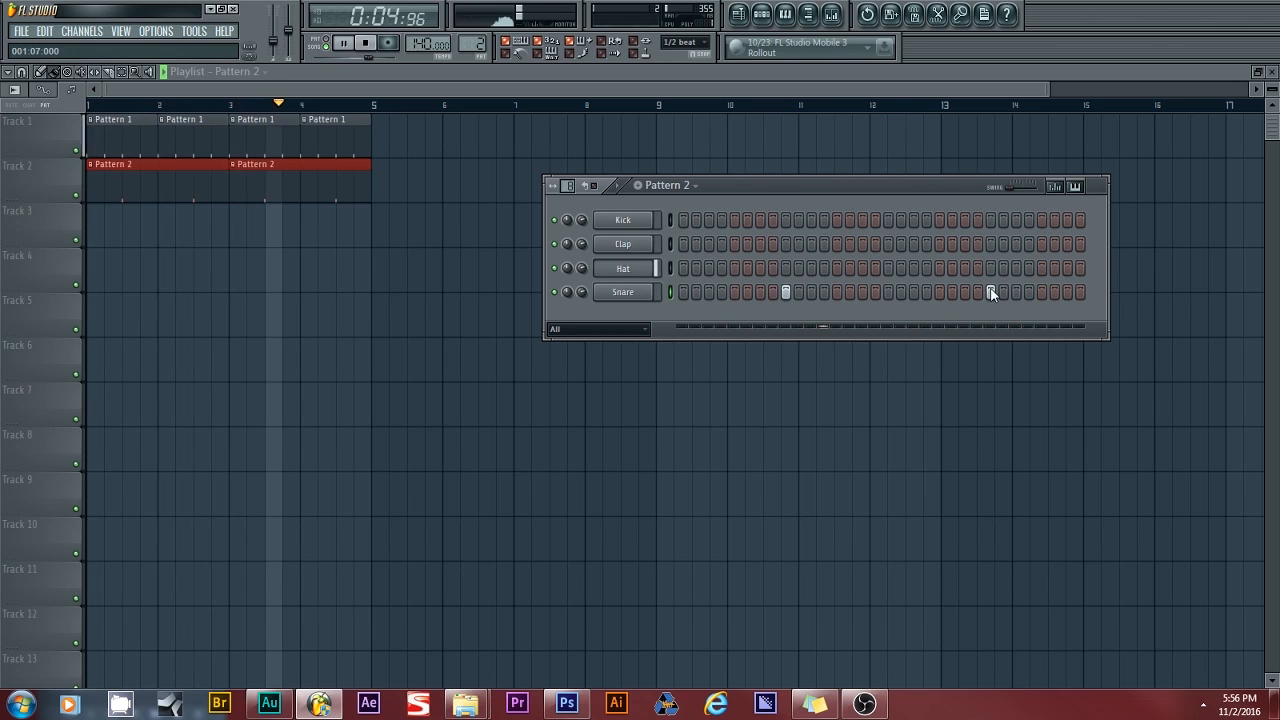
left_click(1066, 292)
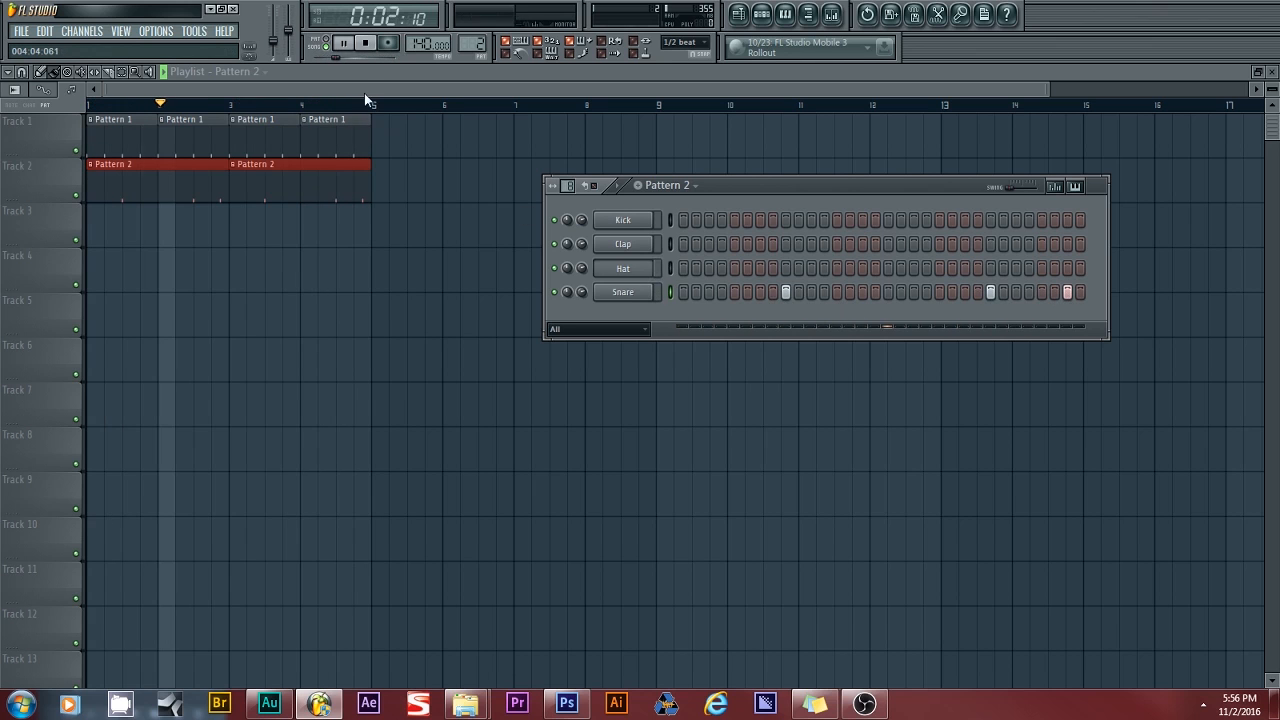
left_click(366, 46)
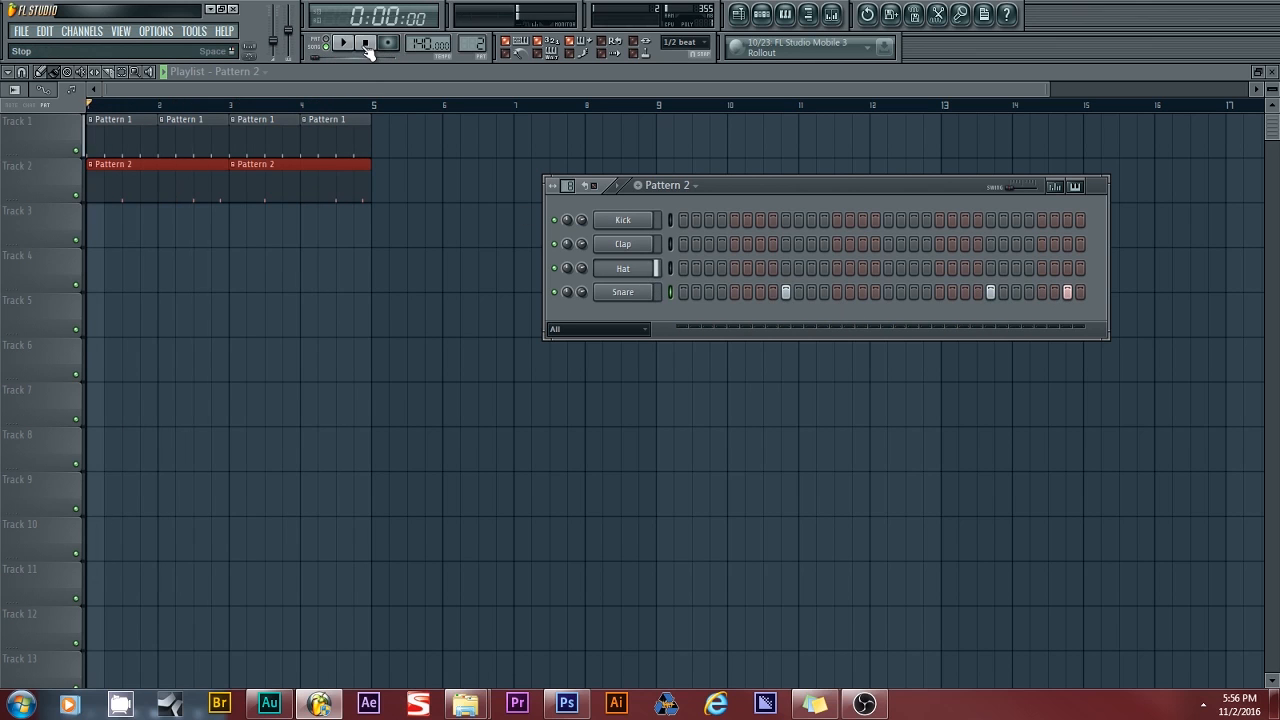
- Route the Snare channel to mixer Insert 2 and open the mixer there
left_click(628, 296)
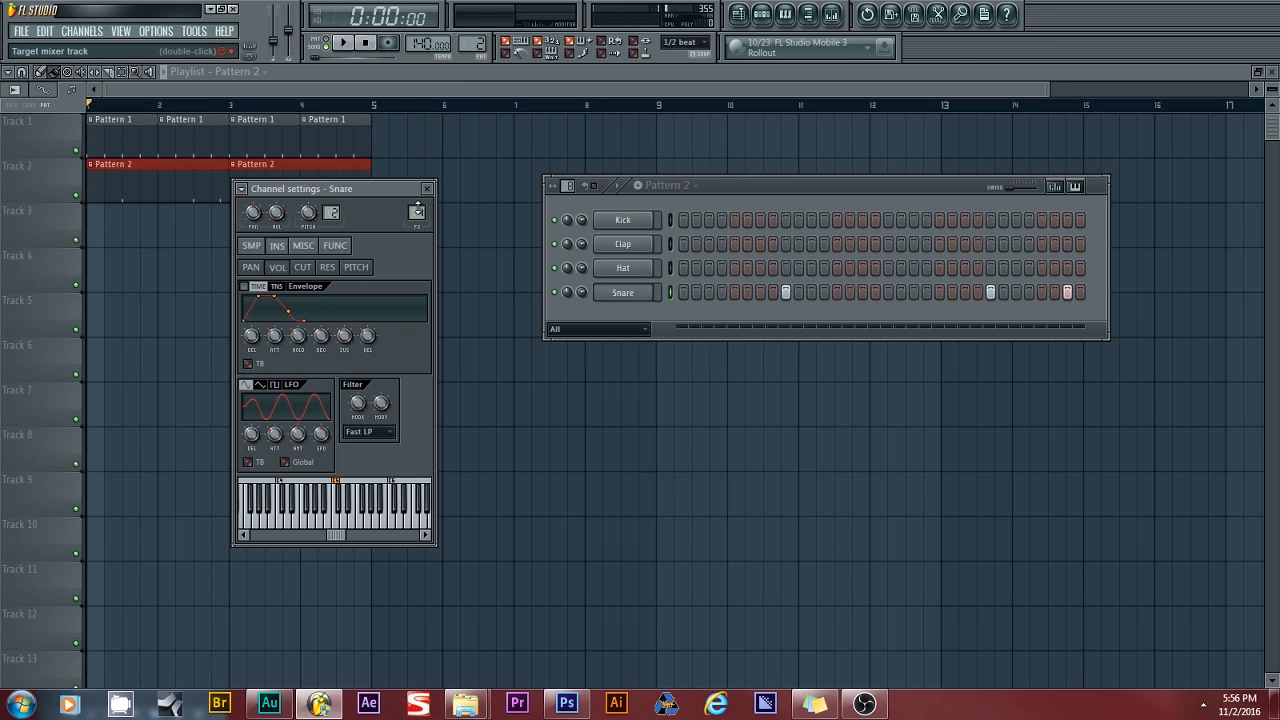
left_click_drag(417, 213, 417, 219)
double_click(417, 213)
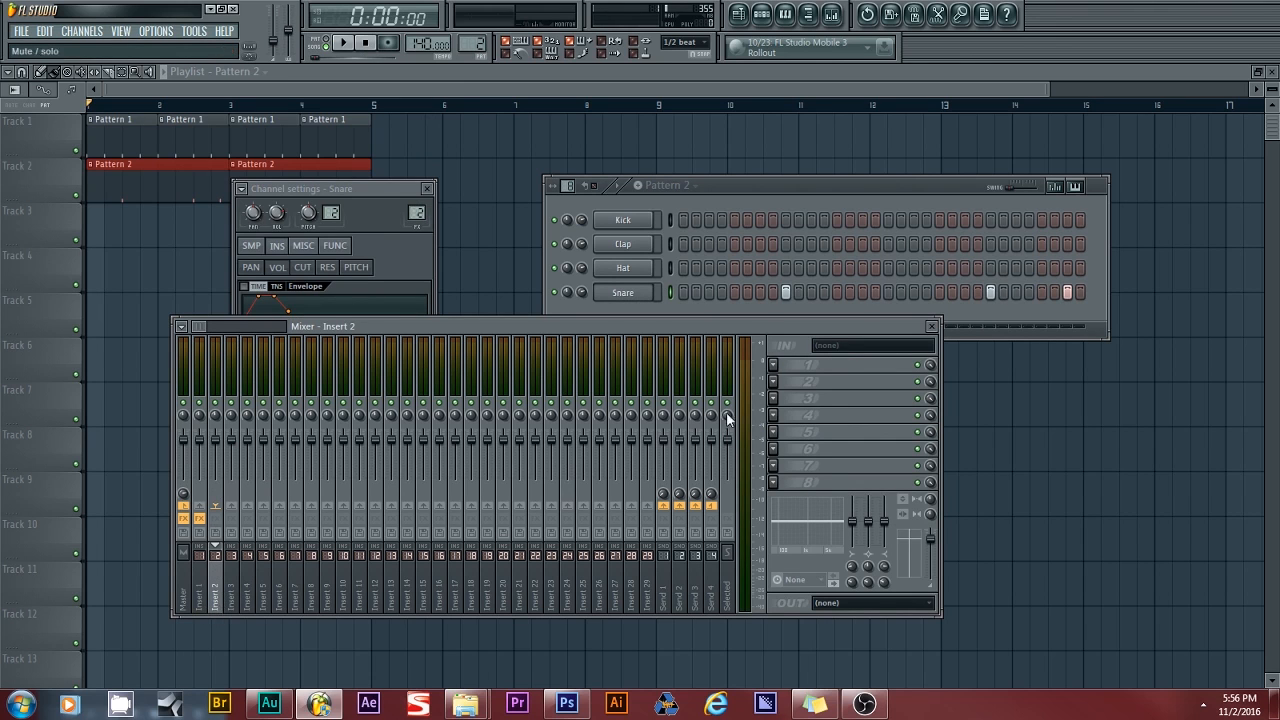
- Load Fruity Parametric EQ 2 into Insert 2's first slot and boost the top band's highs
left_click(775, 372)
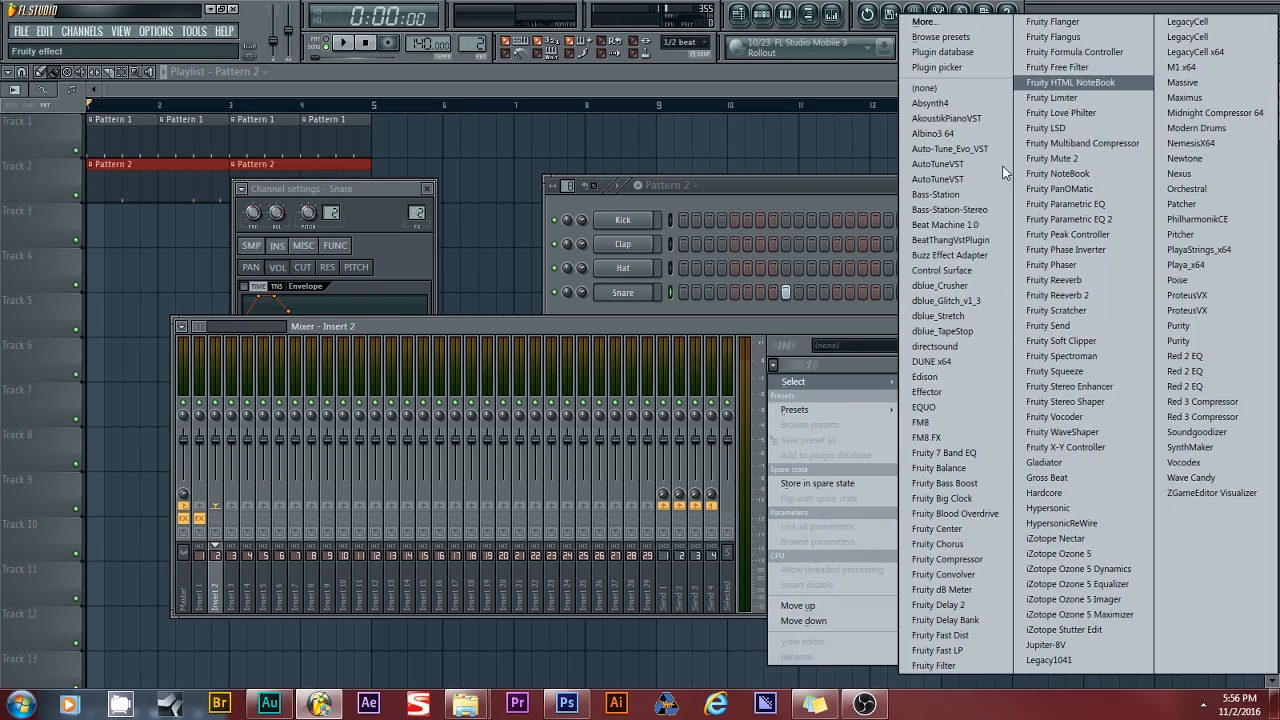
left_click(1088, 214)
mouse_move(780, 490)
left_mouse_down()
mouse_move(779, 512)
mouse_move(780, 469)
left_mouse_up()
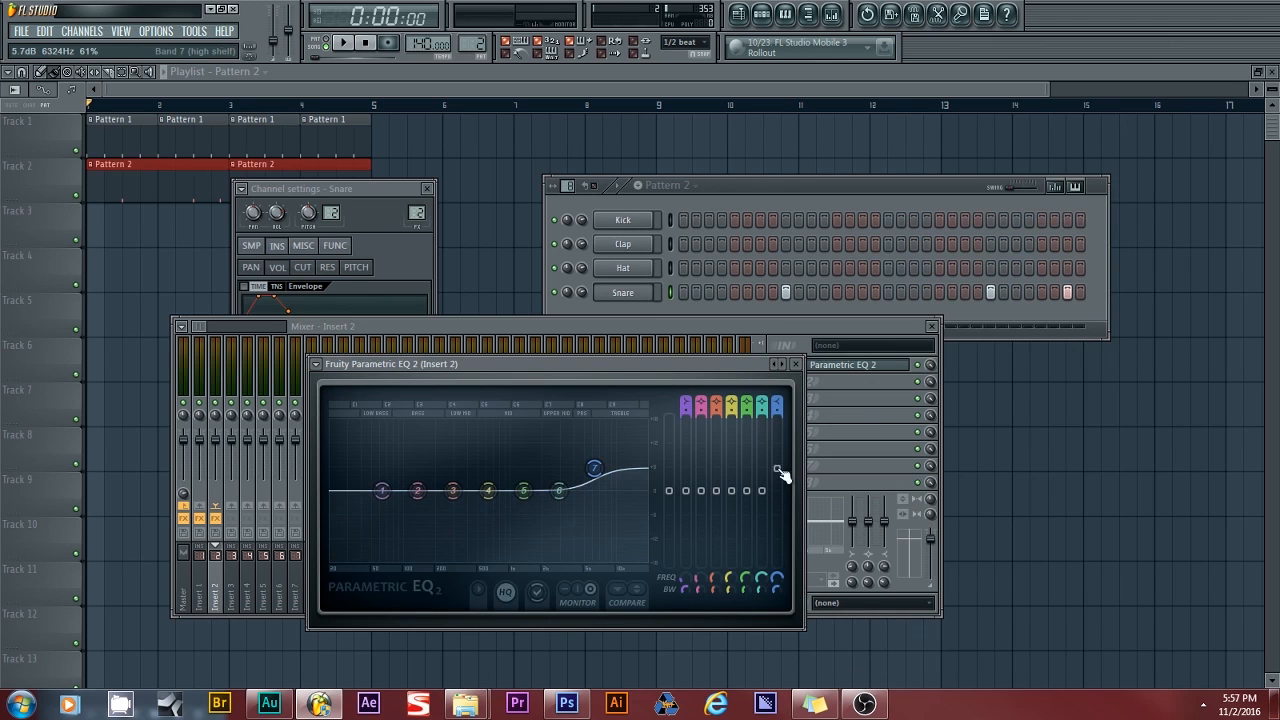
left_click(796, 365)
- Put Fruity Free Filter in Insert 2's second slot and tune its low-pass cutoff to about 1345 Hz during playback
left_click(774, 382)
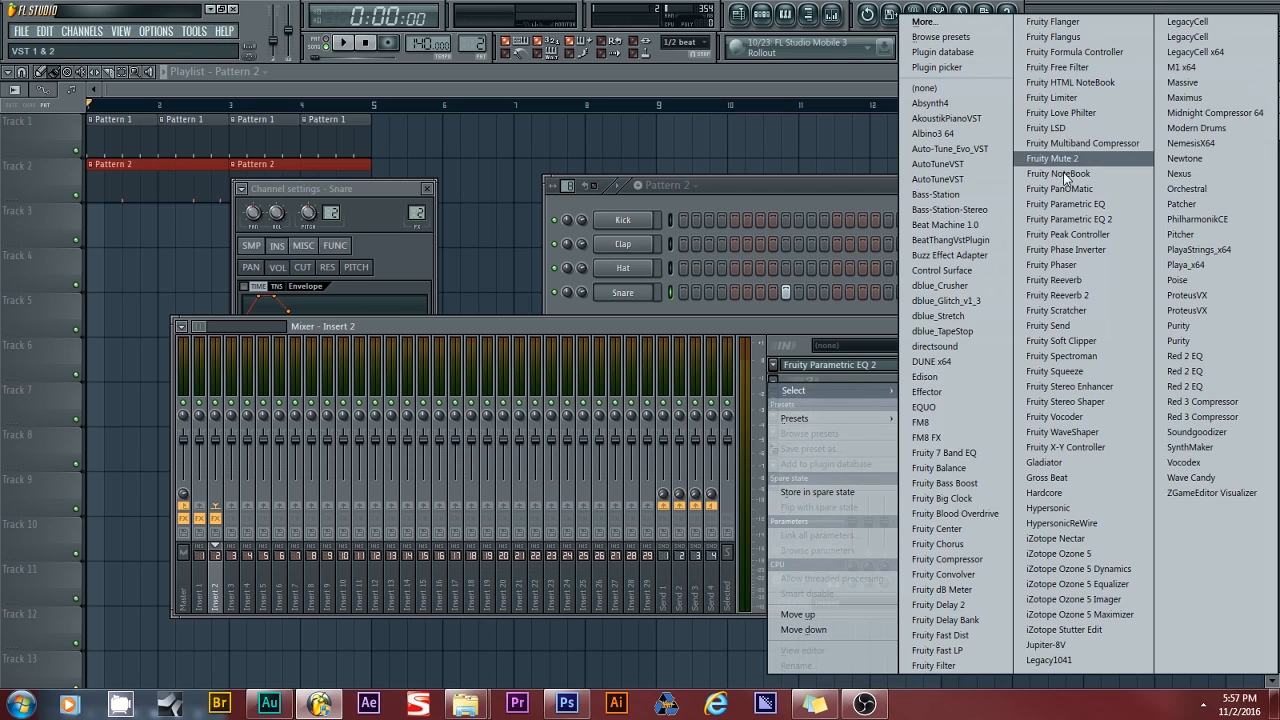
left_click(1077, 69)
left_click_drag(205, 243, 205, 275)
key("space")
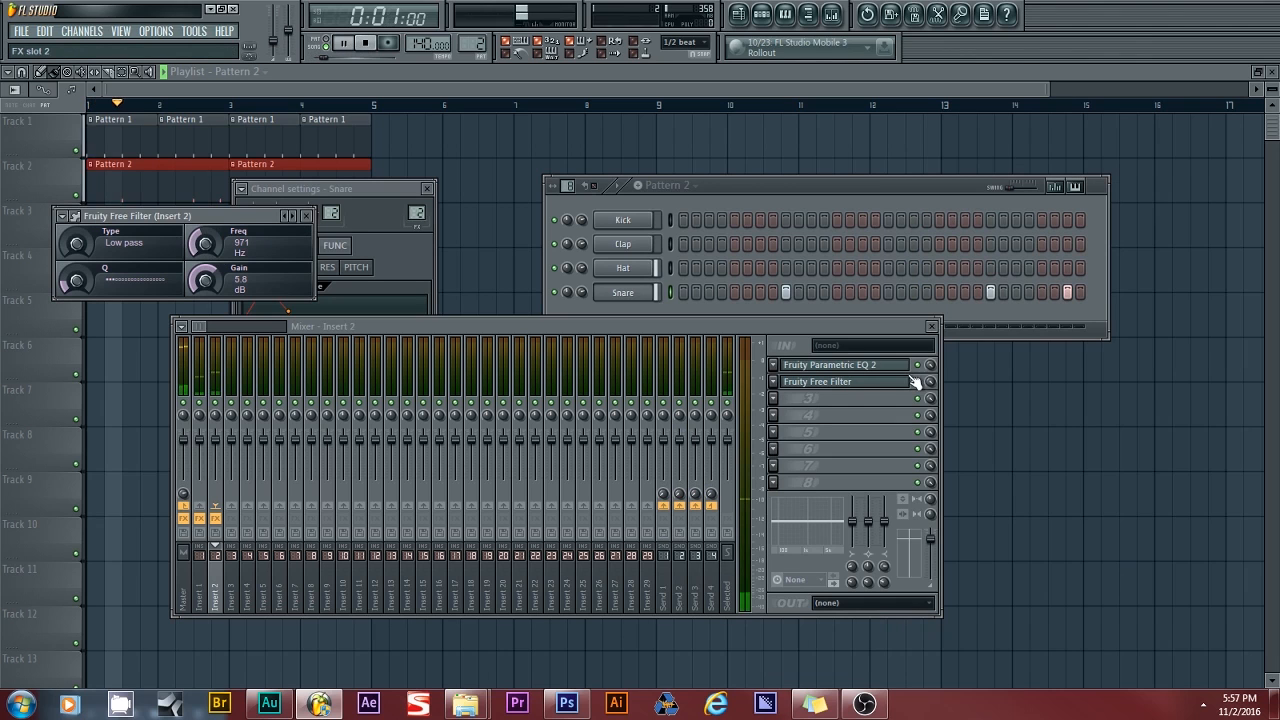
mouse_move(205, 243)
left_mouse_down()
mouse_move(205, 210)
mouse_move(205, 261)
left_mouse_up()
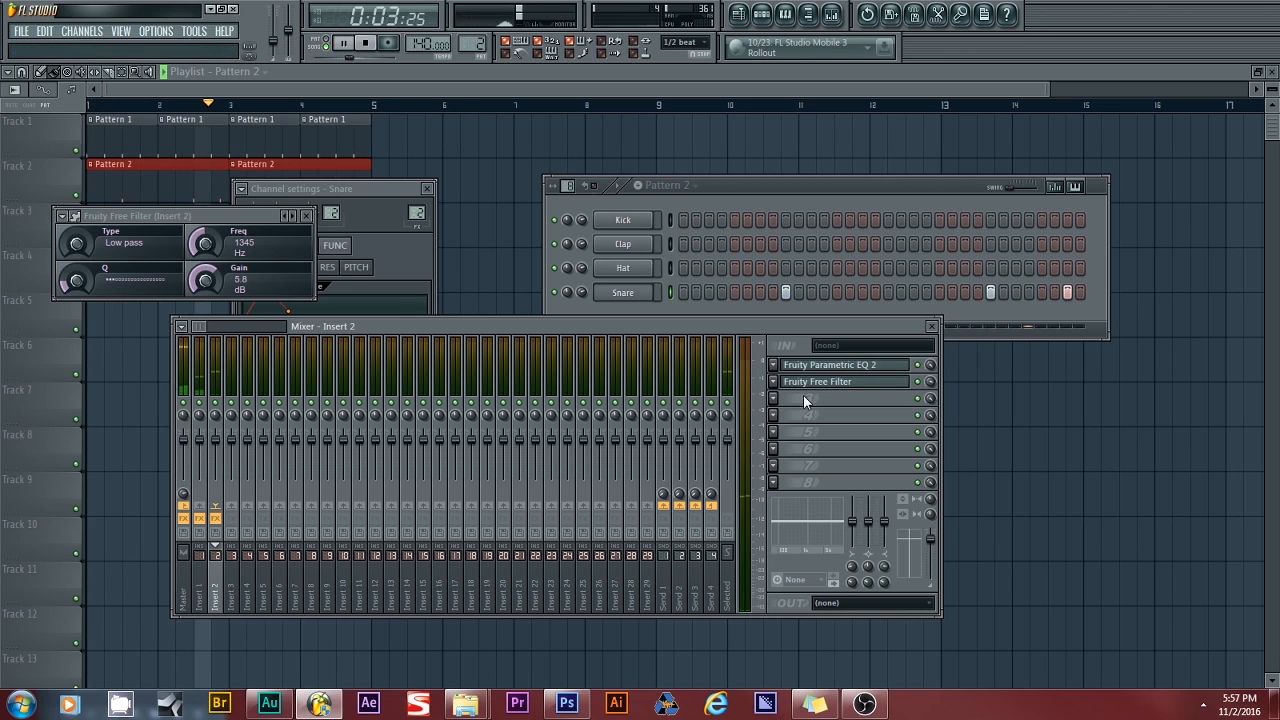
- Load Fruity Reeverb into Insert 2's third slot with 1.1 sec decay and 6% reverb
left_click(776, 398)
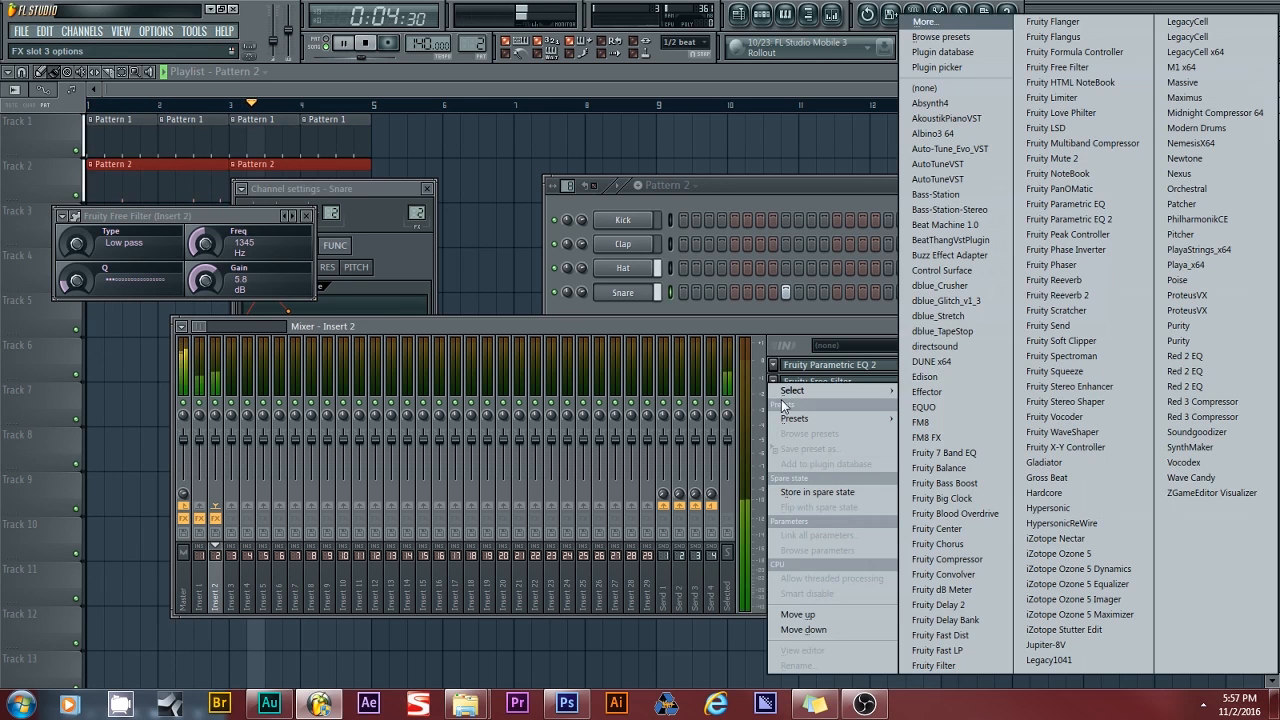
left_click(1053, 280)
left_click_drag(115, 394, 115, 340)
left_click_drag(118, 410, 118, 470)
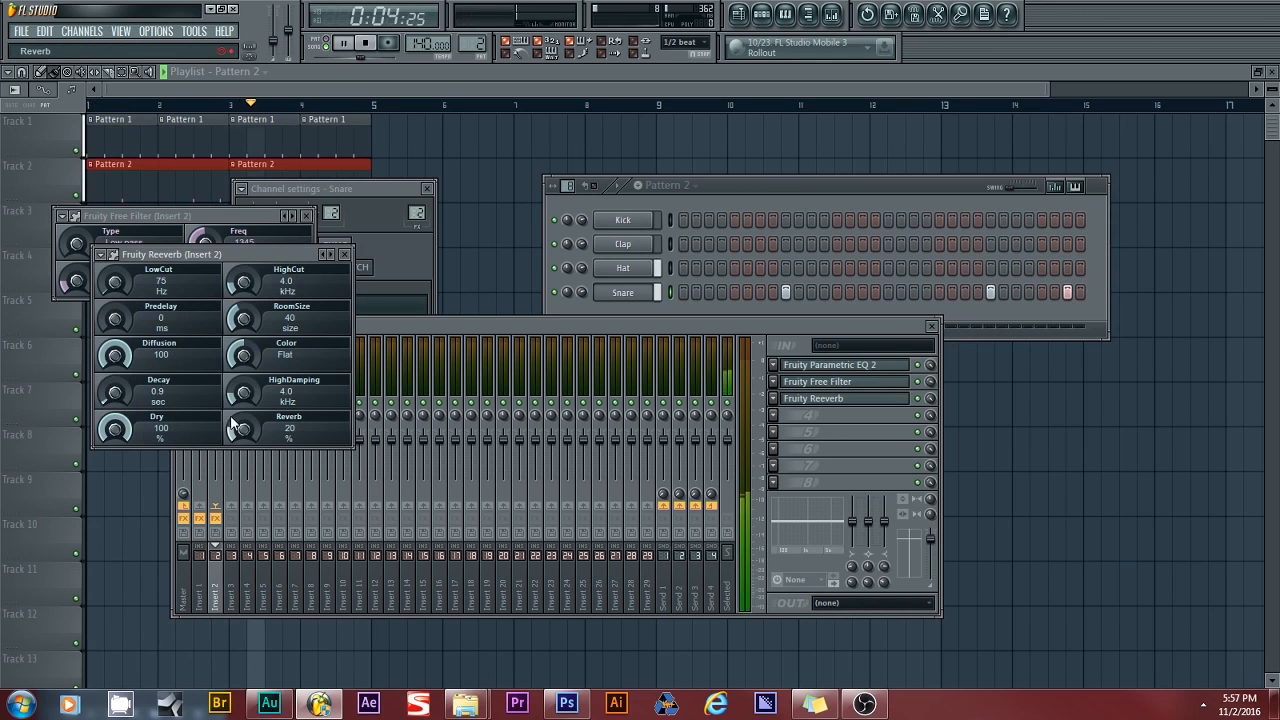
left_click_drag(243, 429, 243, 460)
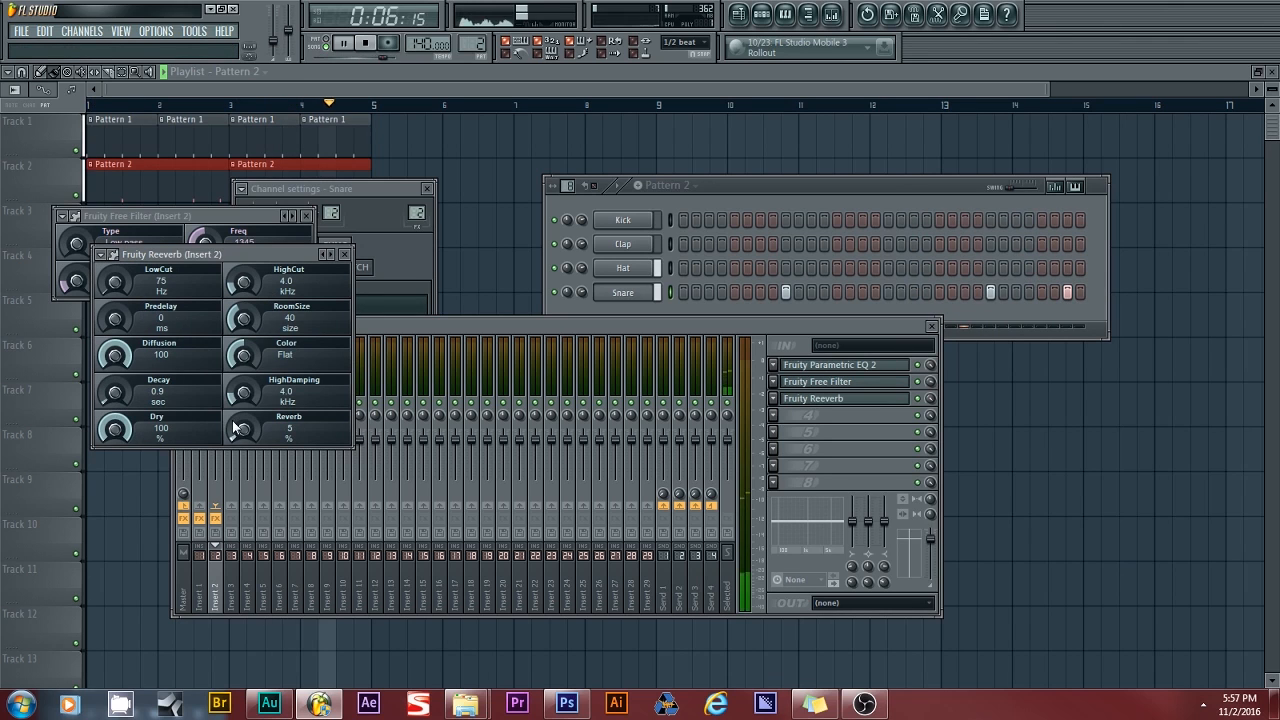
left_click_drag(121, 396, 121, 391)
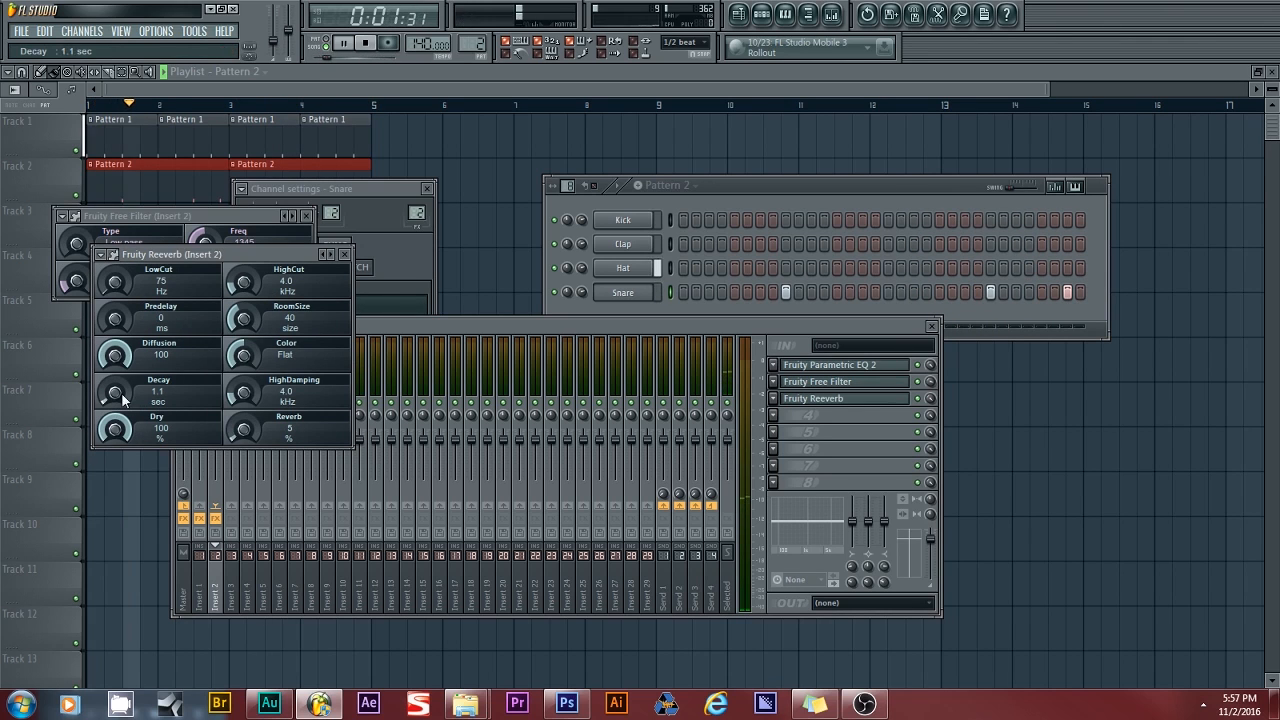
left_click_drag(243, 430, 243, 427)
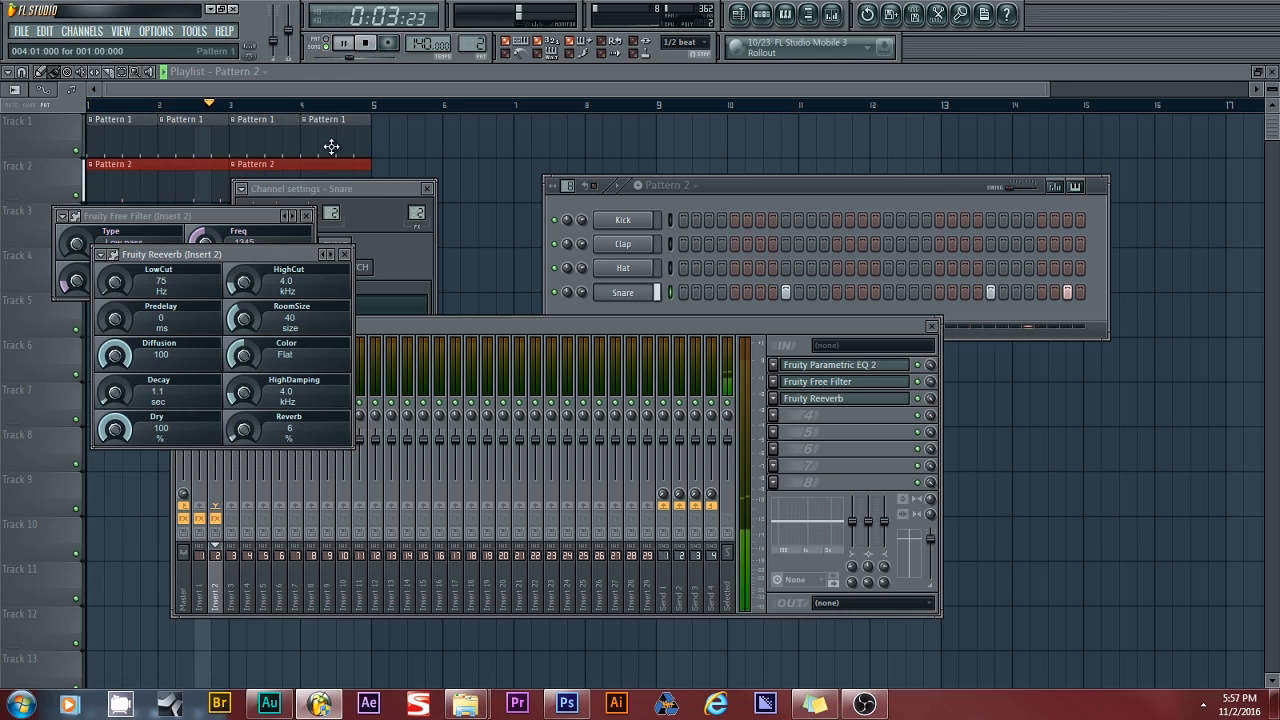
- Stop playback and close the Reeverb and Free Filter windows
key("space")
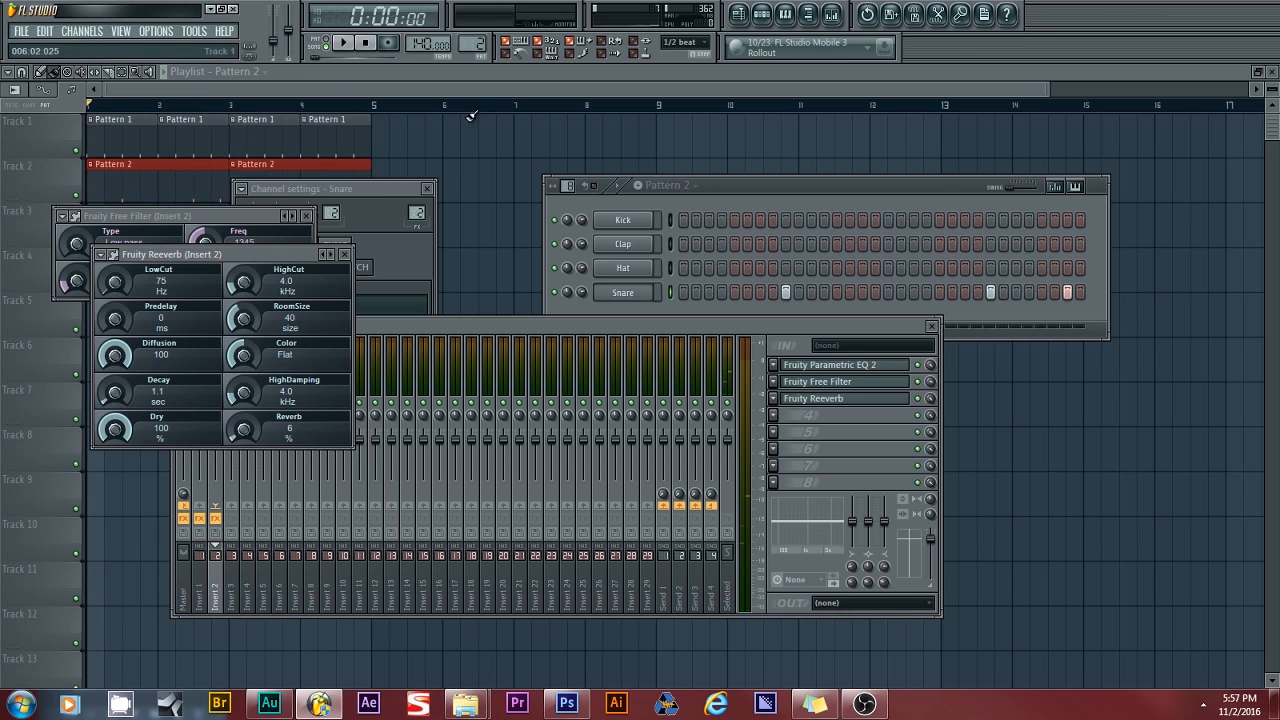
left_click(344, 254)
left_click(306, 216)
- Switch to a new empty Pattern 3 and extend it to 32 steps
left_click_drag(471, 44, 471, 37)
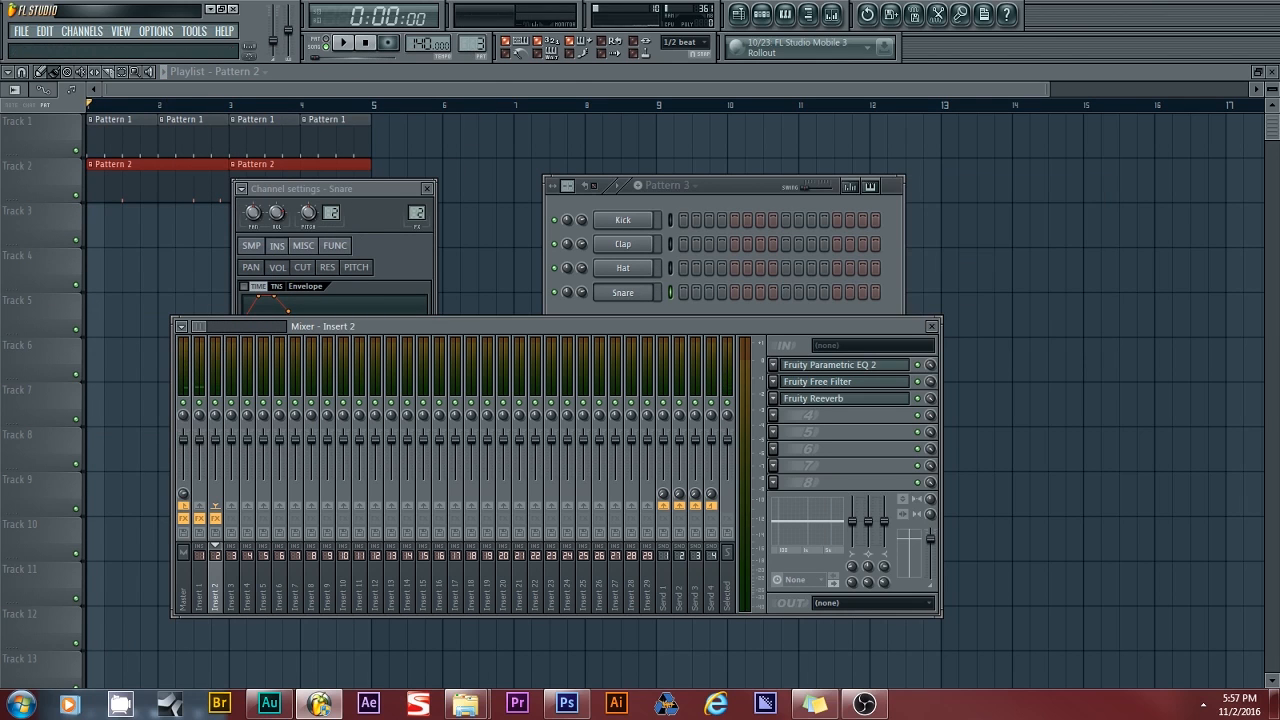
left_click(568, 186)
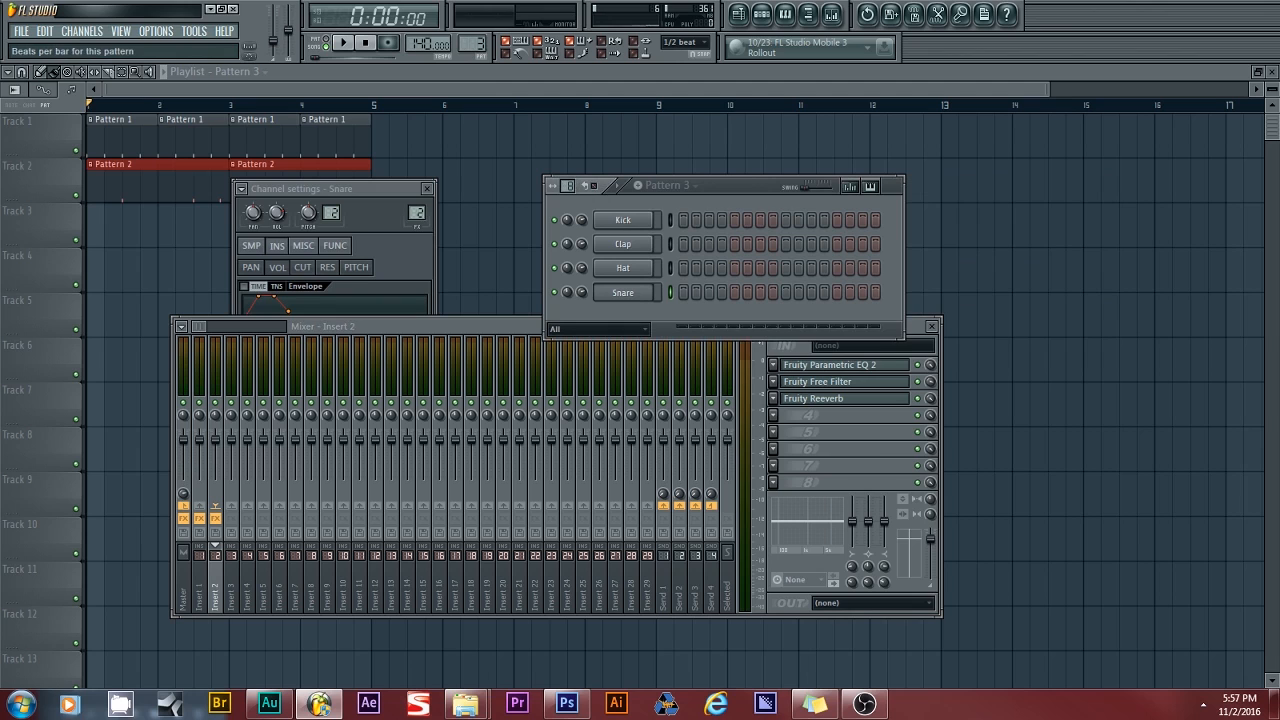
left_click_drag(568, 186, 568, 178)
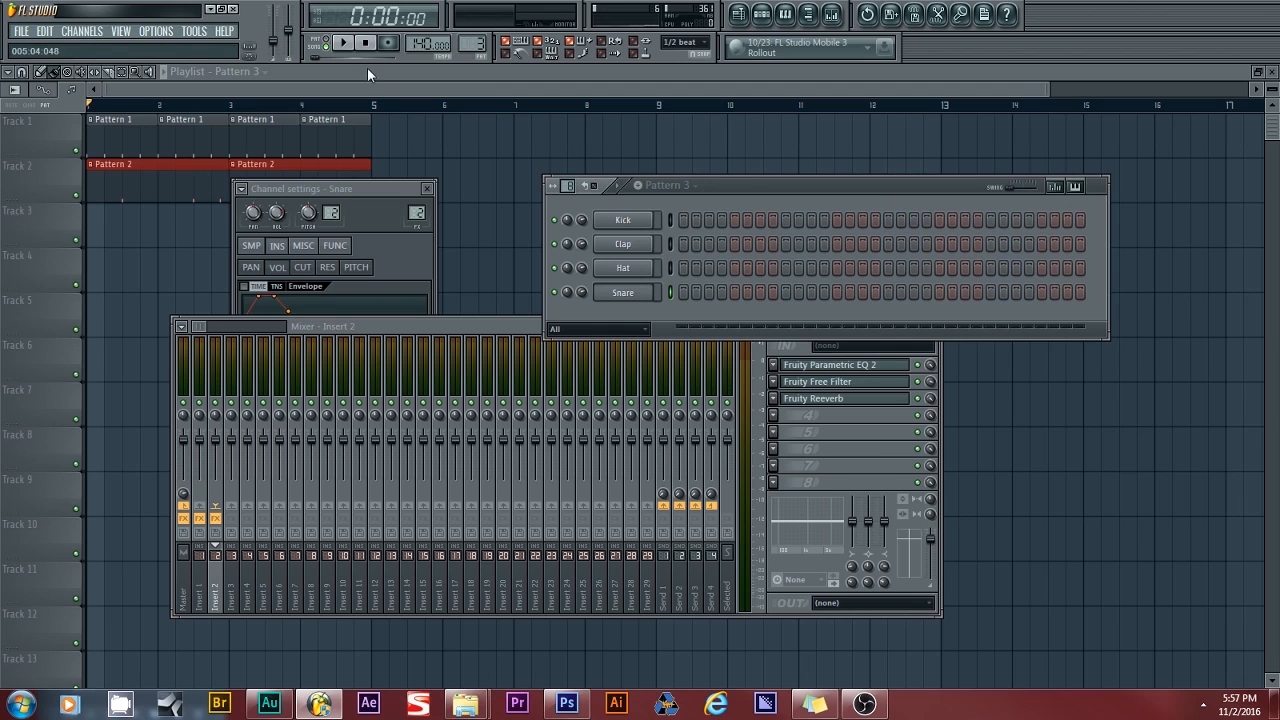
- Paint two Pattern 3 clips on Track 3 aligned from bar 1
left_click_drag(110, 232, 336, 225)
left_click_drag(255, 229, 226, 229)
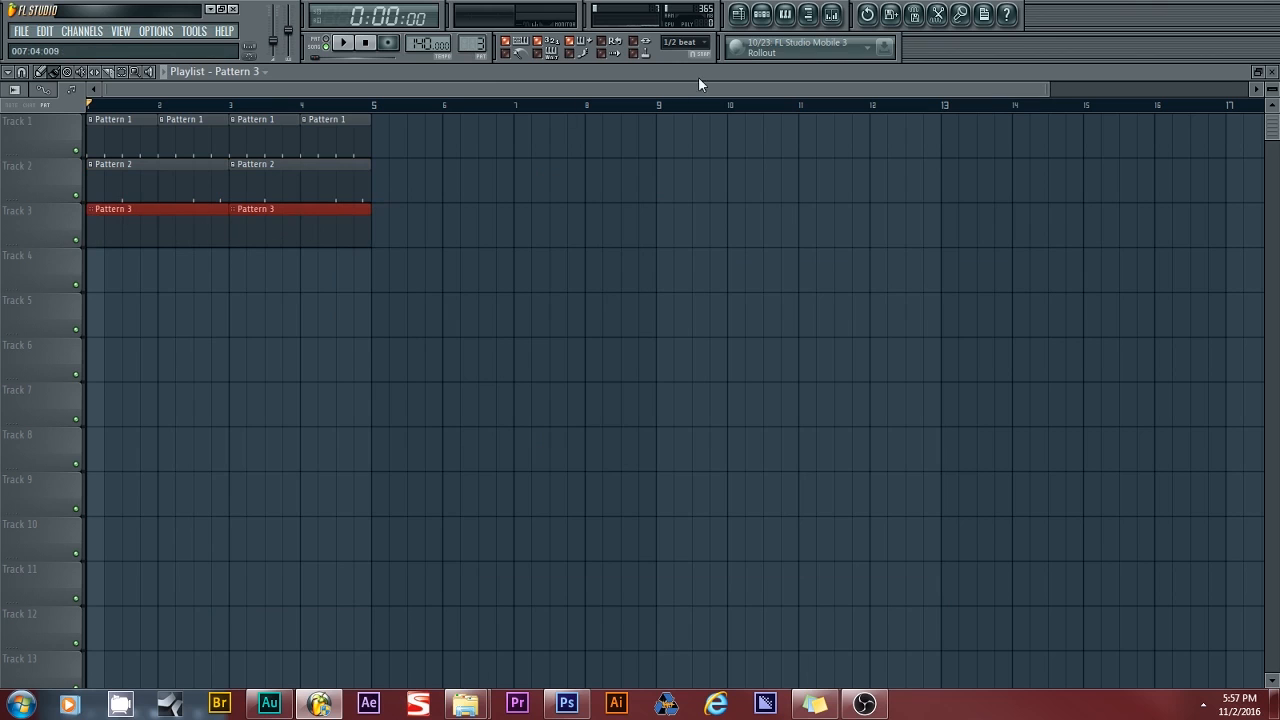
left_click(761, 13)
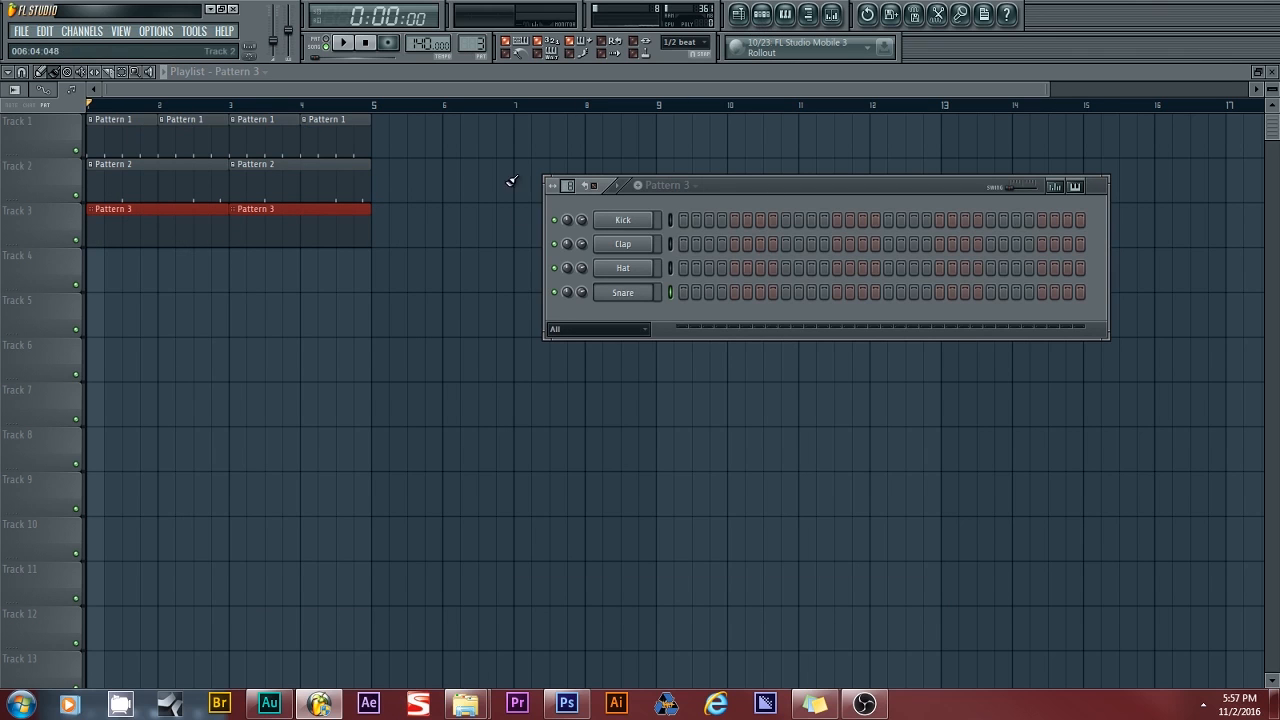
- Program five Kick hits across Pattern 3's 32 steps while the loop plays, then stop playback
left_click(685, 222)
left_click(343, 42)
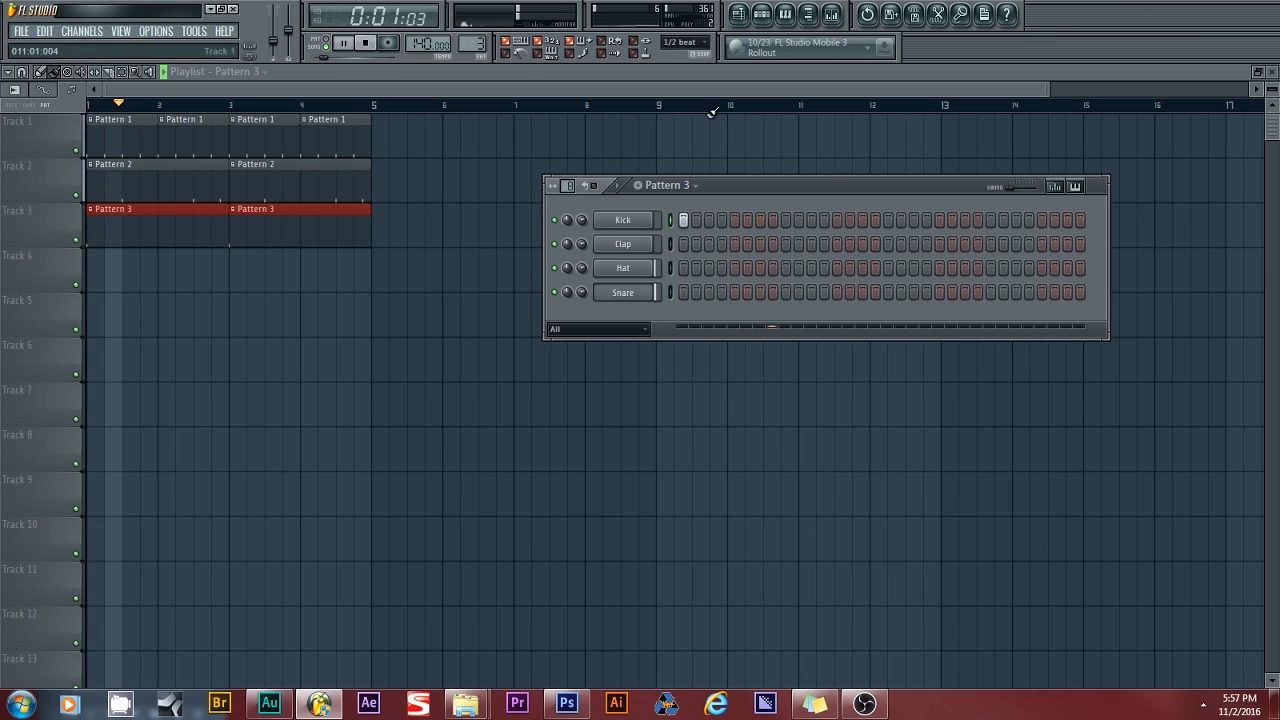
left_click(951, 221)
right_click(953, 225)
left_click(944, 221)
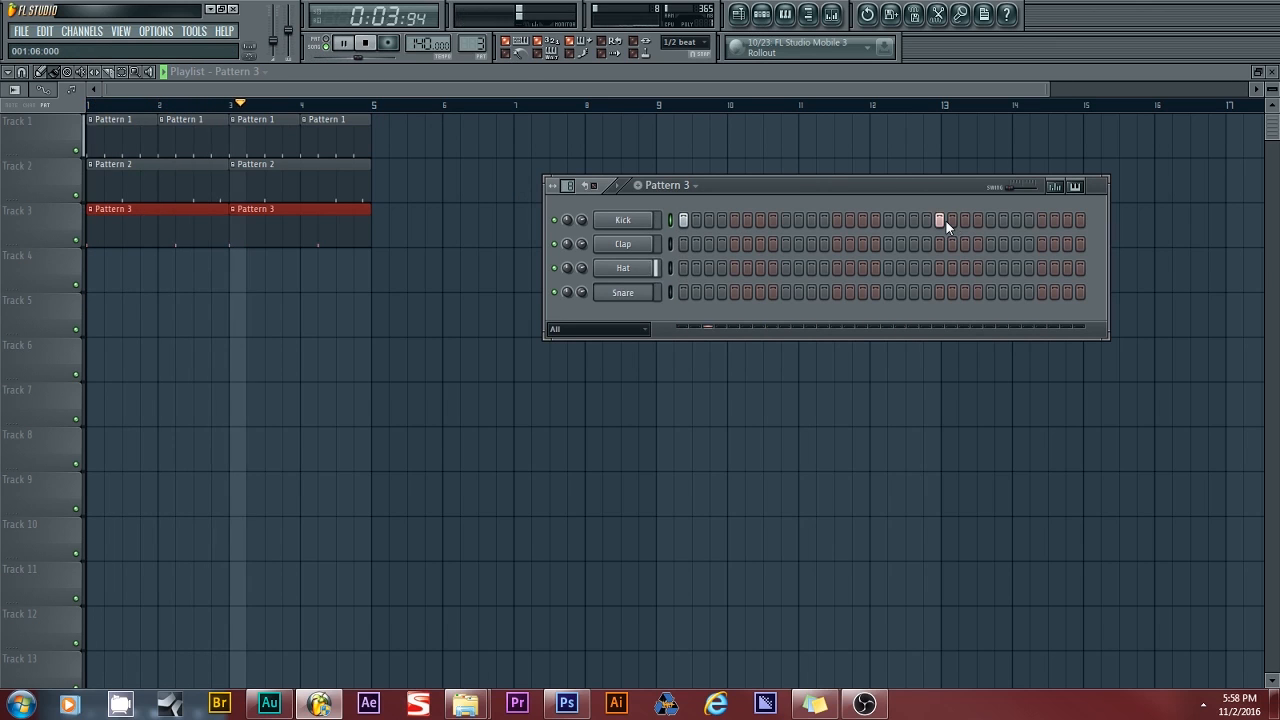
left_click(889, 222)
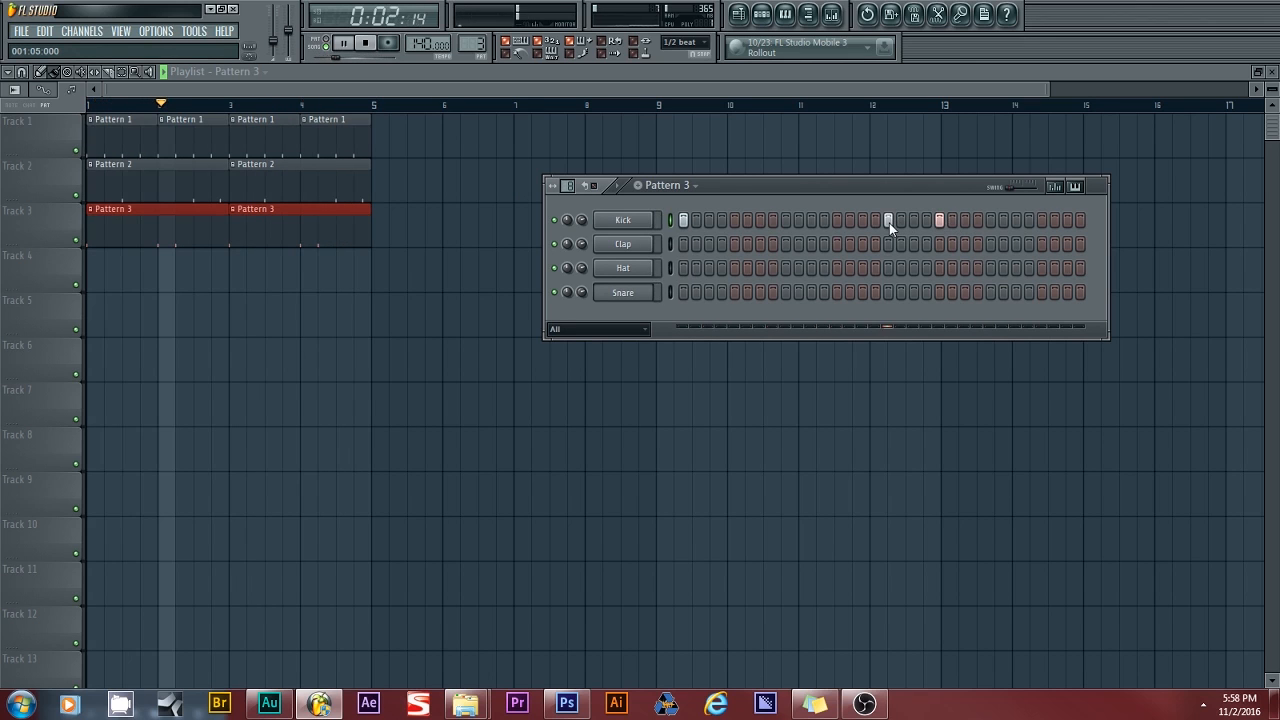
left_click(1066, 222)
left_click(1041, 222)
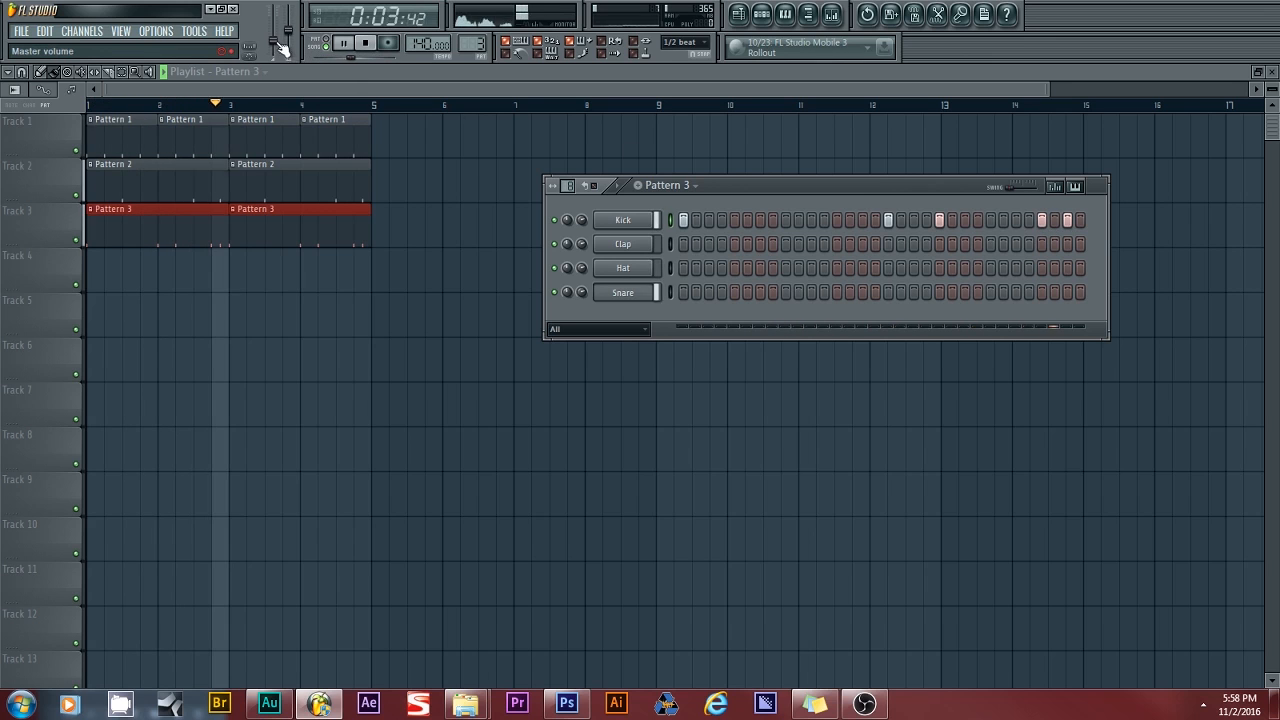
left_click(365, 43)
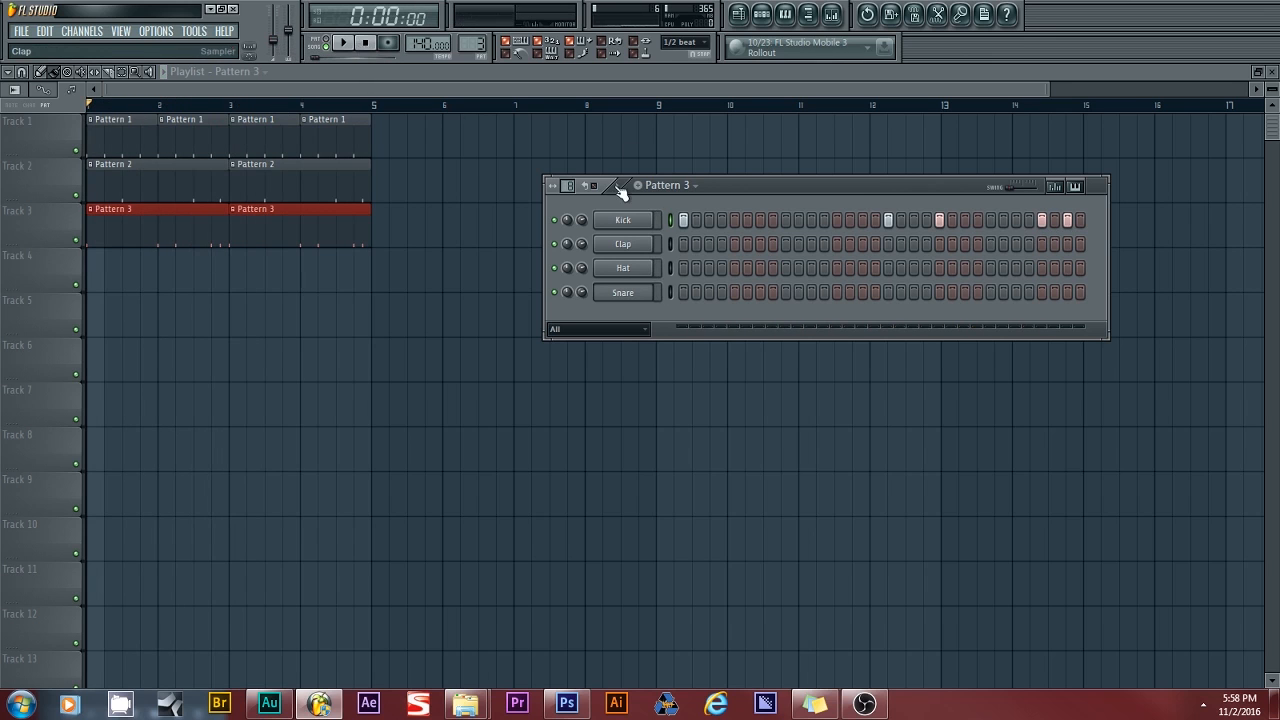
- Open the Kick channel settings and inspect its sample and instrument properties
left_click(623, 220)
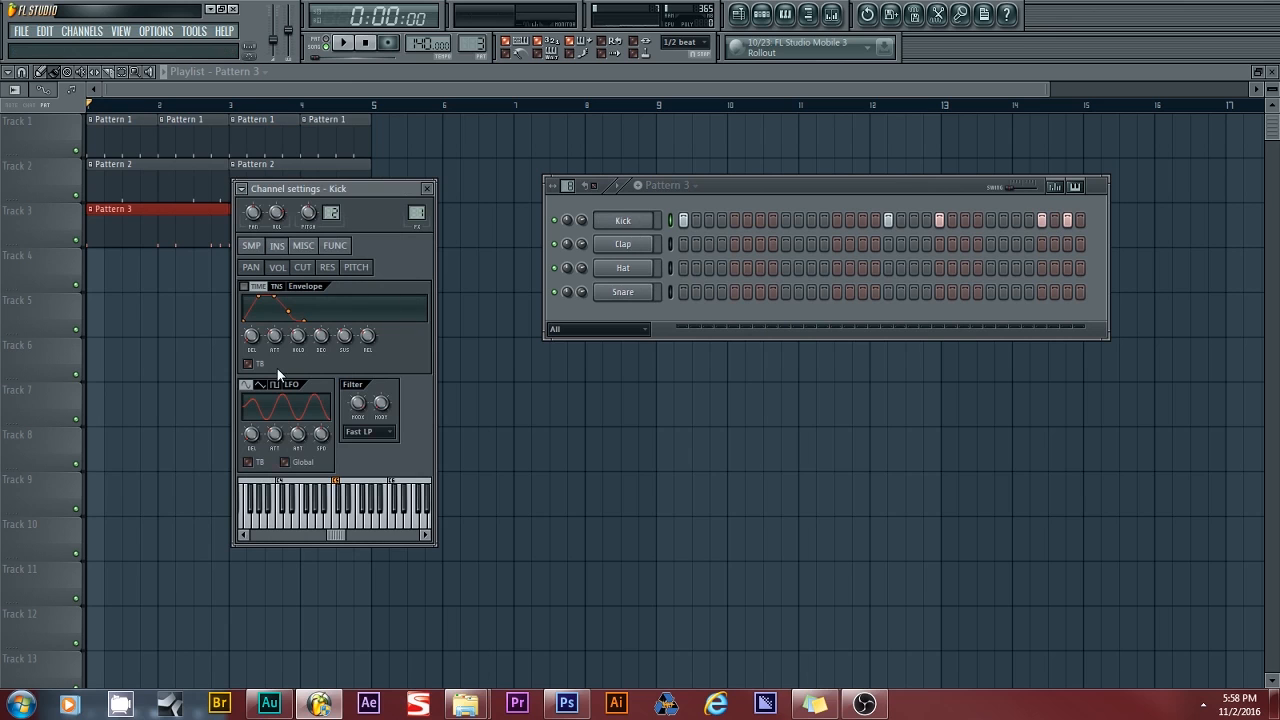
left_click(427, 188)
left_click(623, 220)
left_click(258, 250)
left_click(277, 247)
- Lower the Hat channel volume to about 56% while the beat plays
left_click(346, 43)
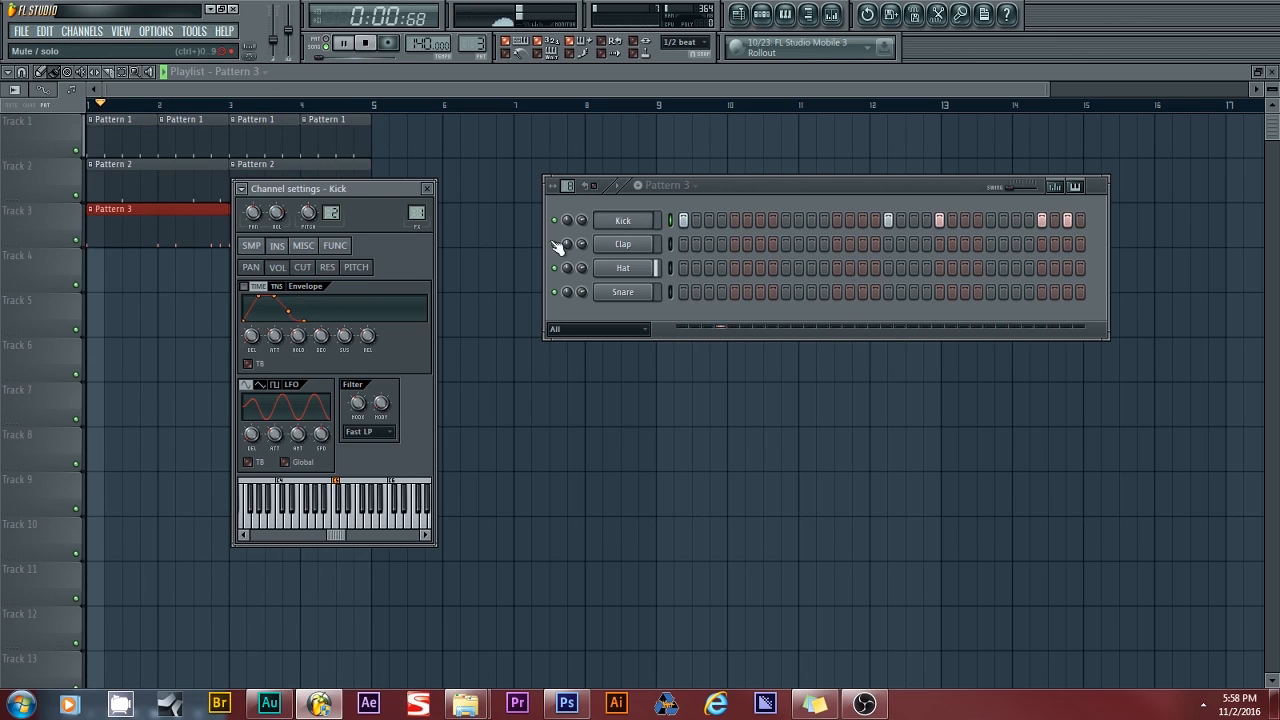
left_click_drag(581, 267, 581, 284)
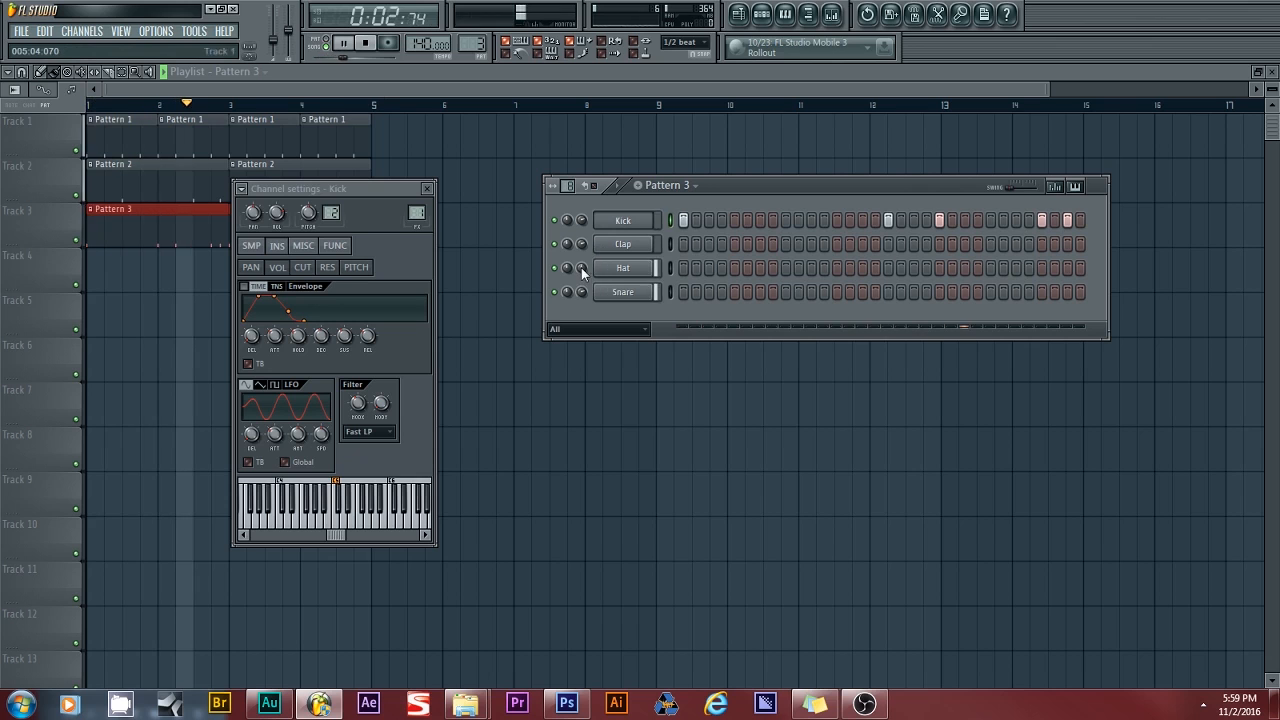
left_click(370, 46)
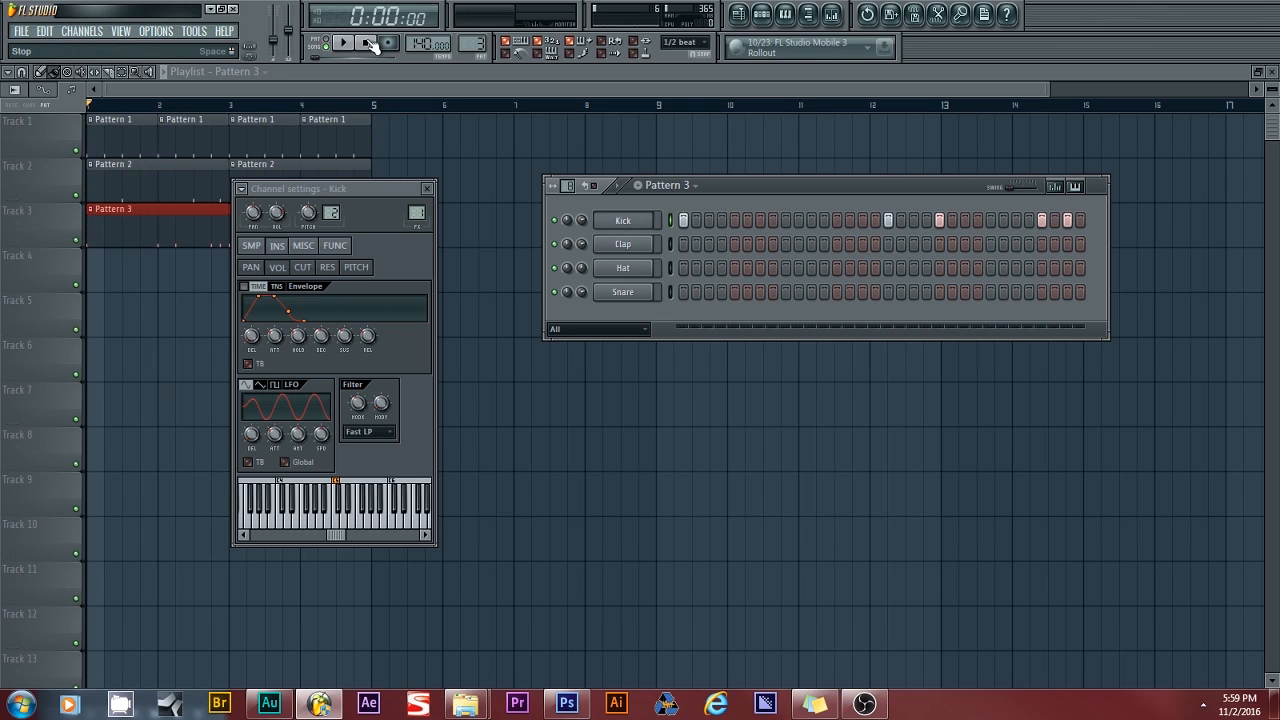
left_click_drag(586, 275, 586, 272)
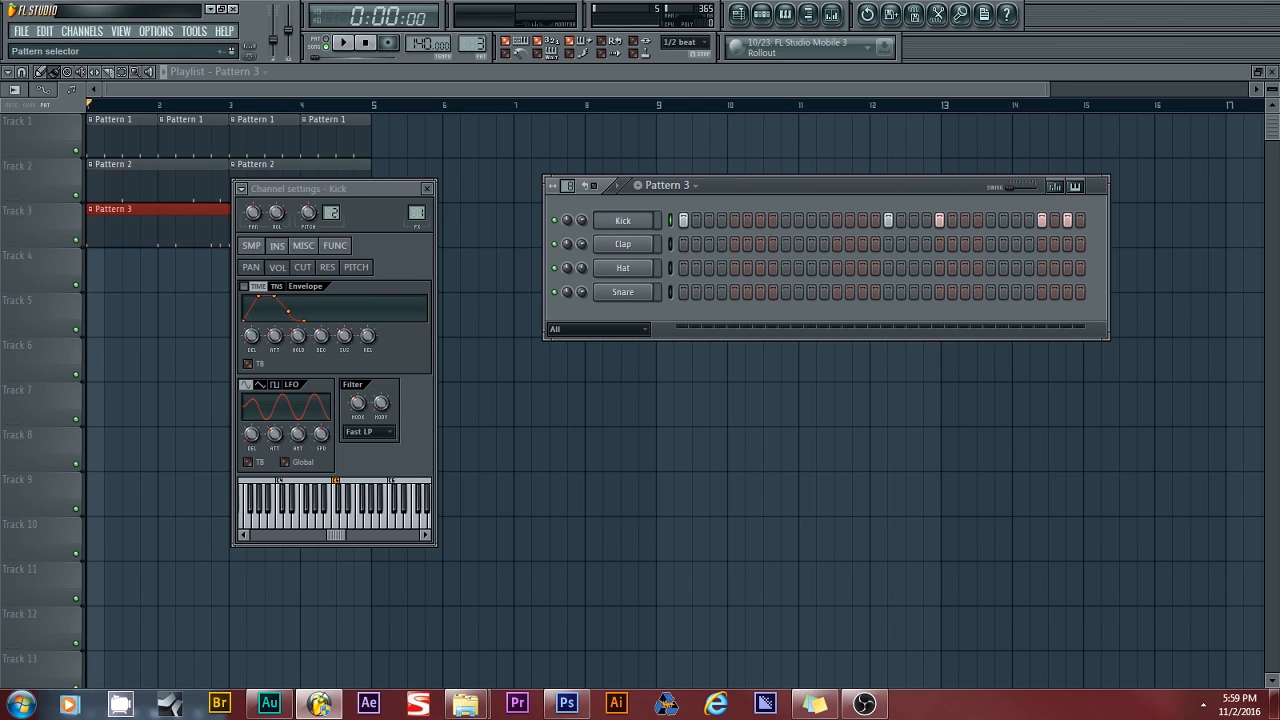
- From the browser's FL Keys presets, drag Broken Piano into the channel rack
left_click(120, 31)
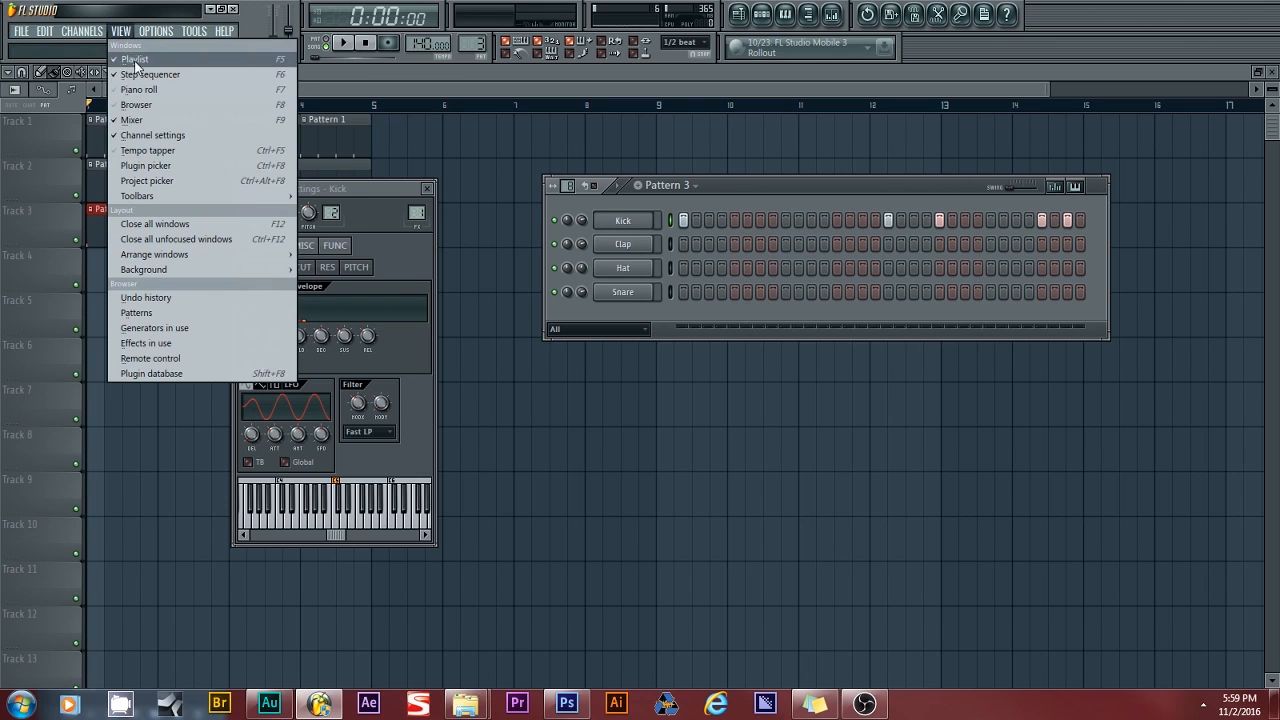
left_click(145, 105)
left_click_drag(719, 192, 185, 174)
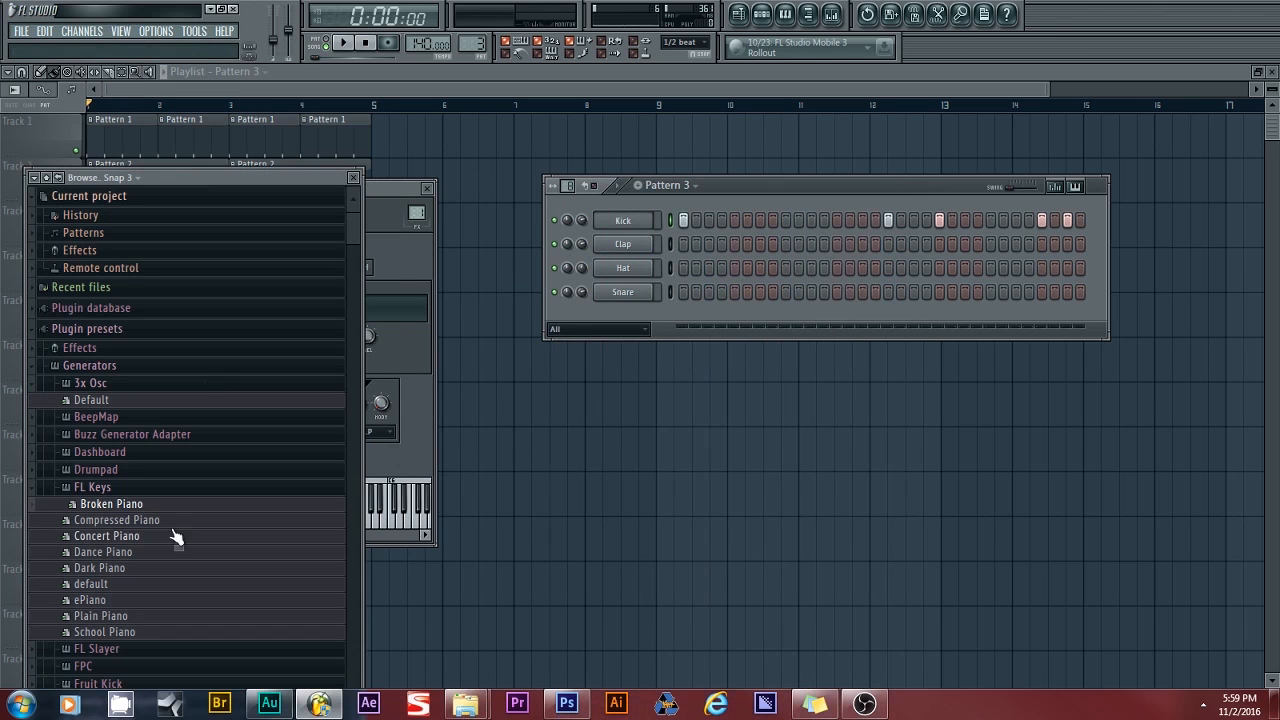
left_click(102, 489)
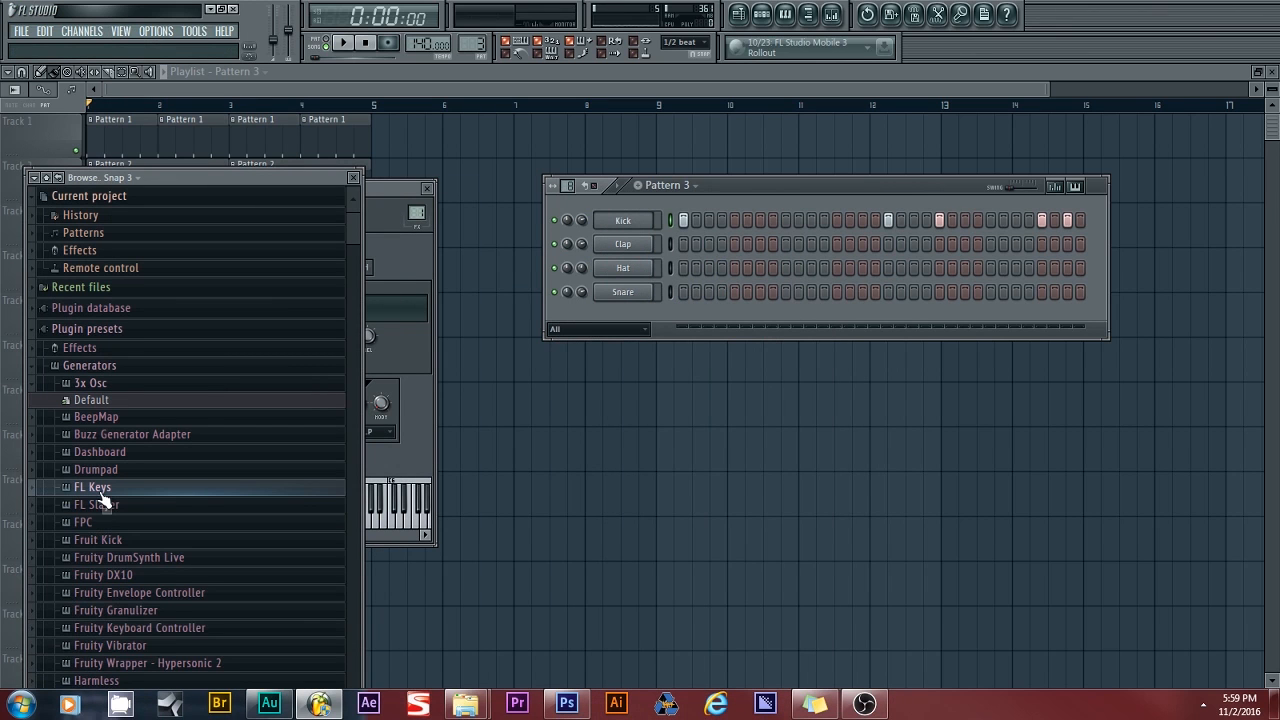
left_click(101, 490)
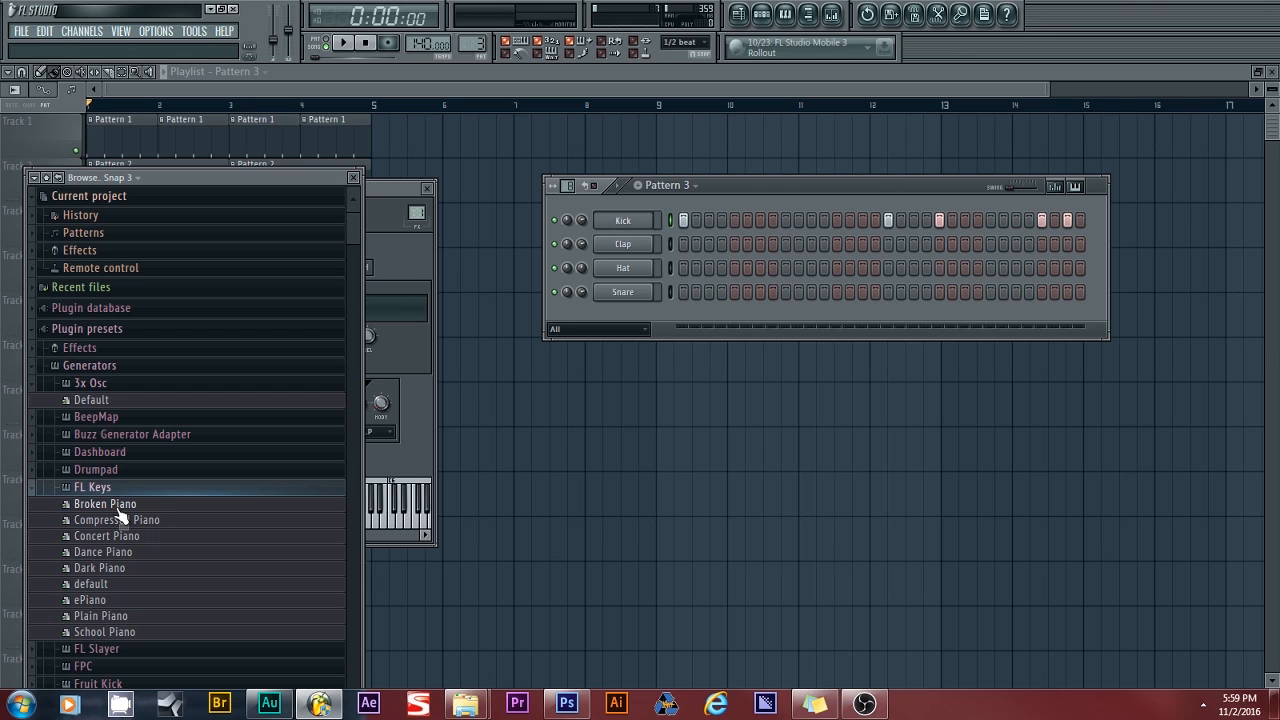
left_click_drag(117, 510, 617, 309)
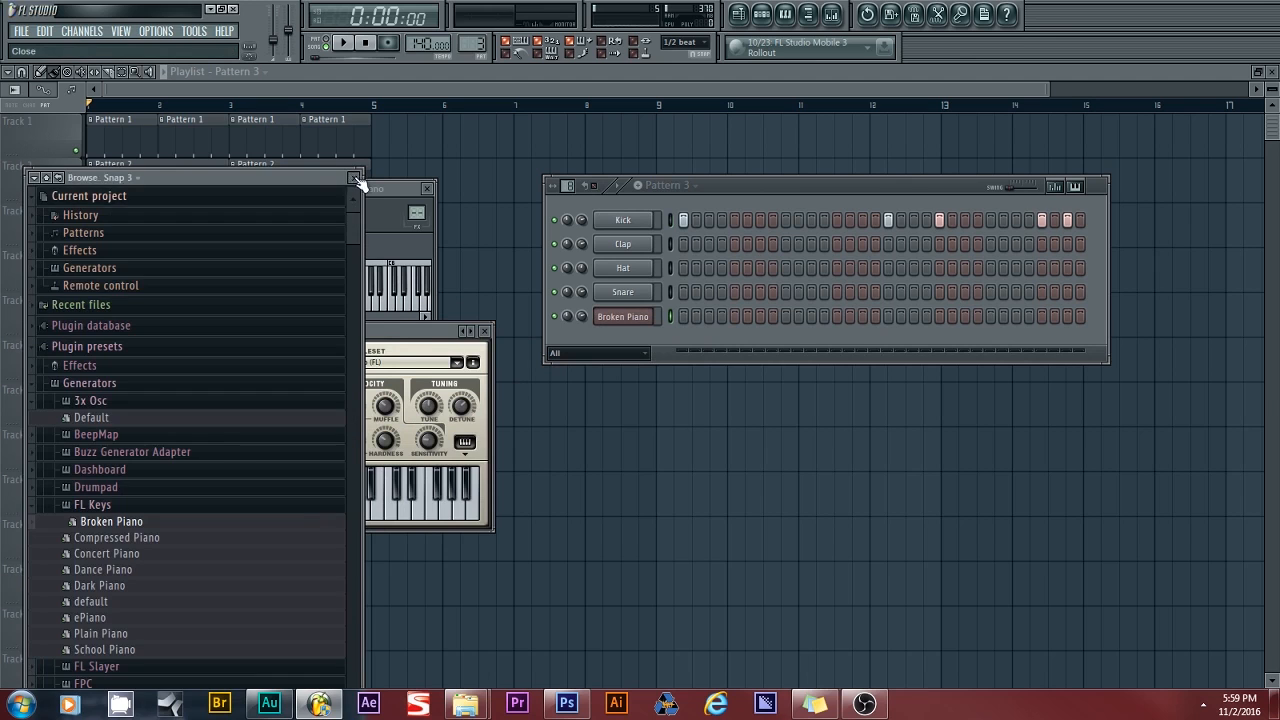
left_click(354, 178)
scroll(476, 43, "up", 2)
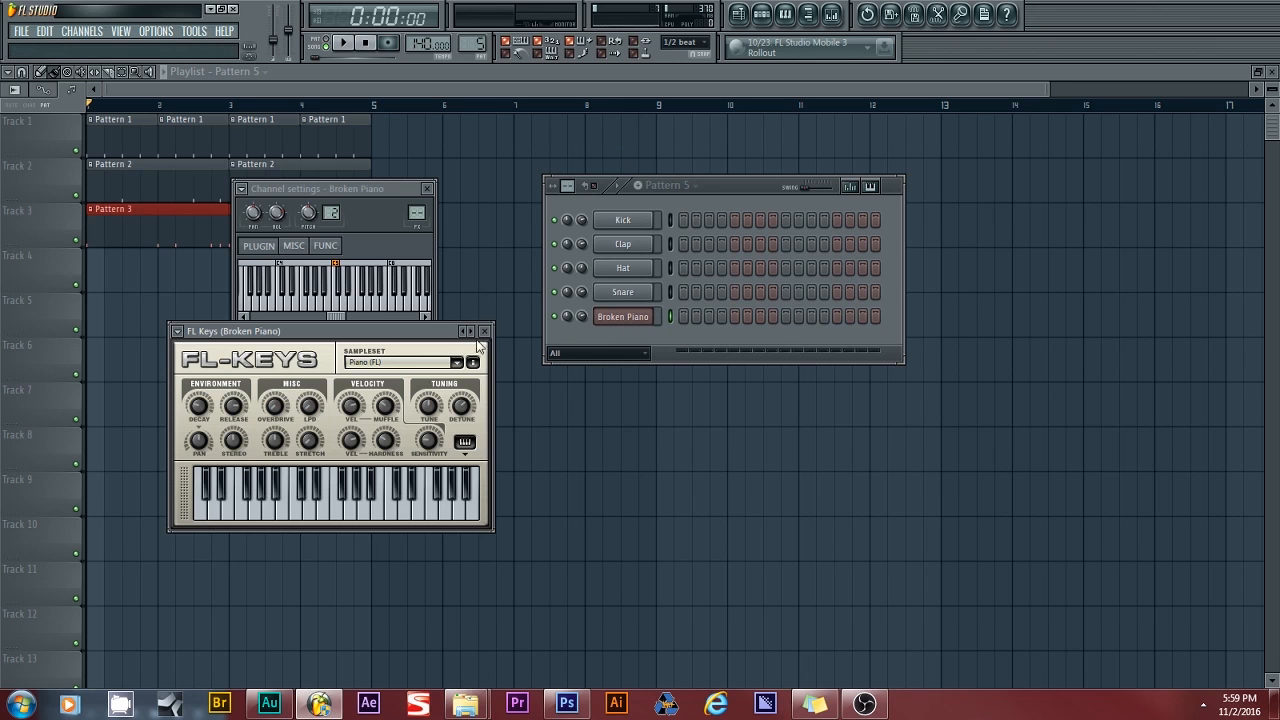
- Reshow the browser, close the Broken Piano plugin window, and move its settings below the pattern
left_click(120, 31)
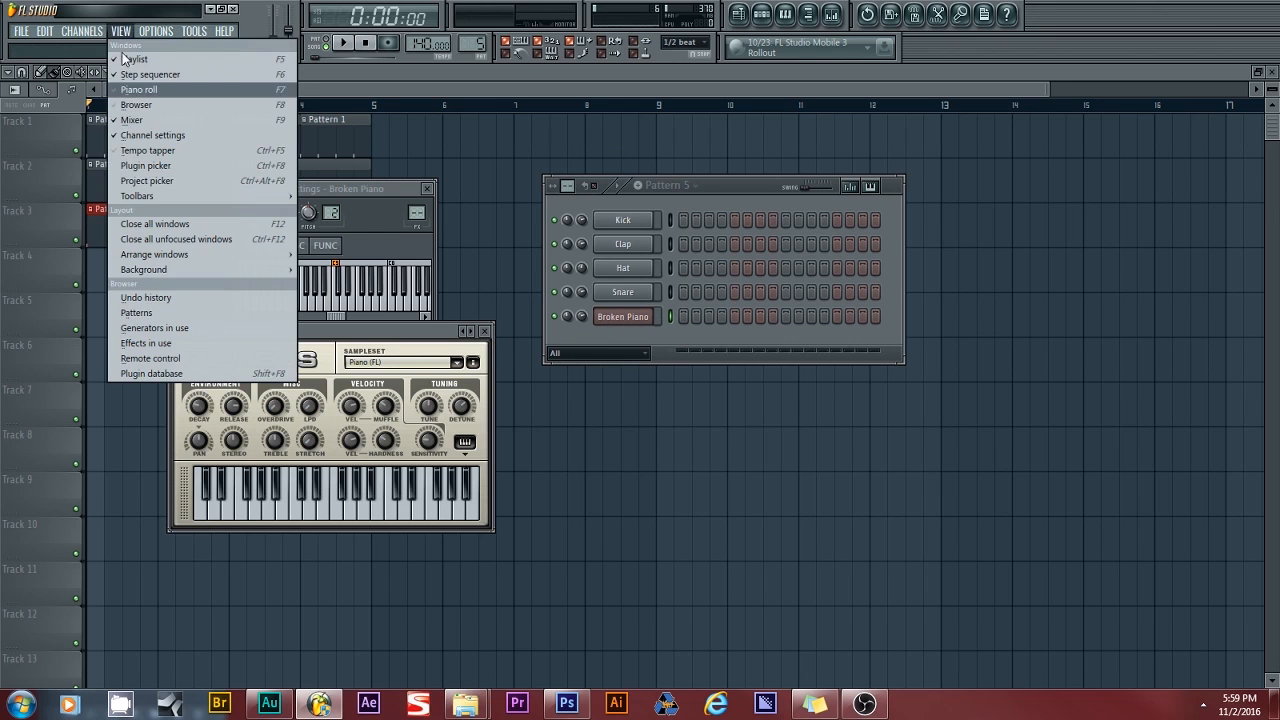
left_click(130, 105)
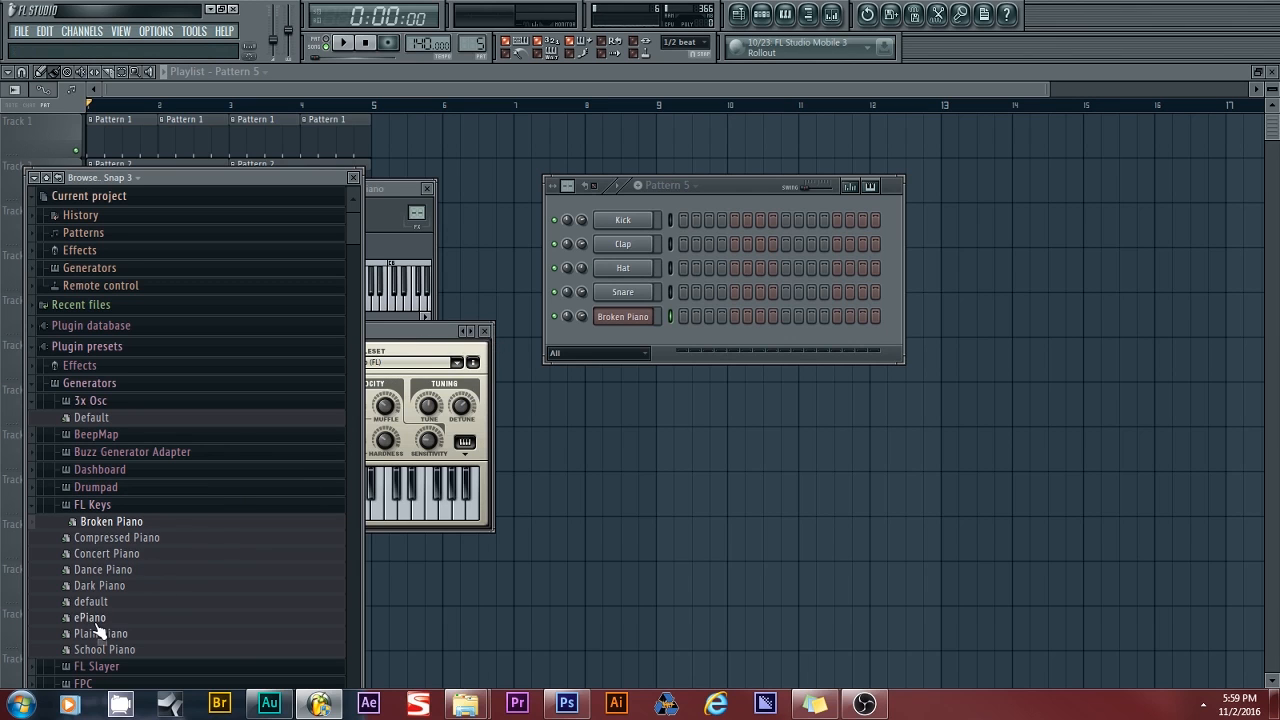
left_click(487, 332)
left_click_drag(405, 189, 714, 440)
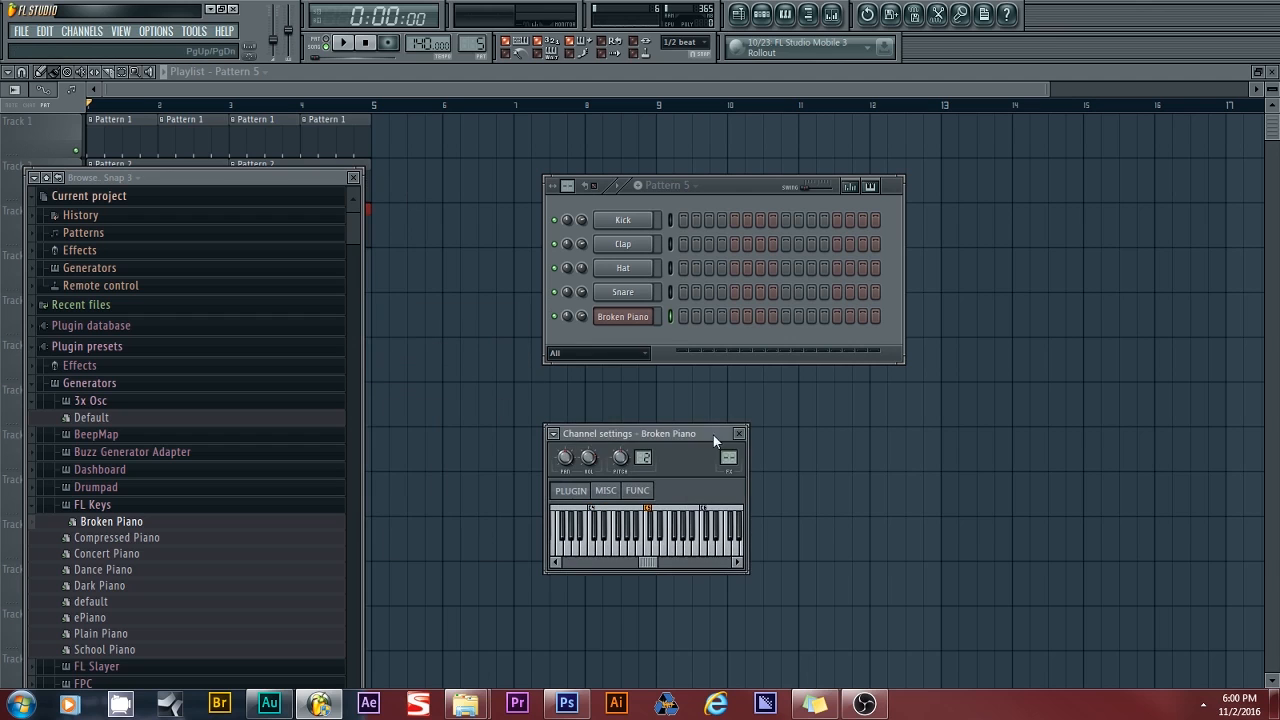
- Open the piano roll for the Broken Piano channel and clear the browser off the grid
right_click(635, 317)
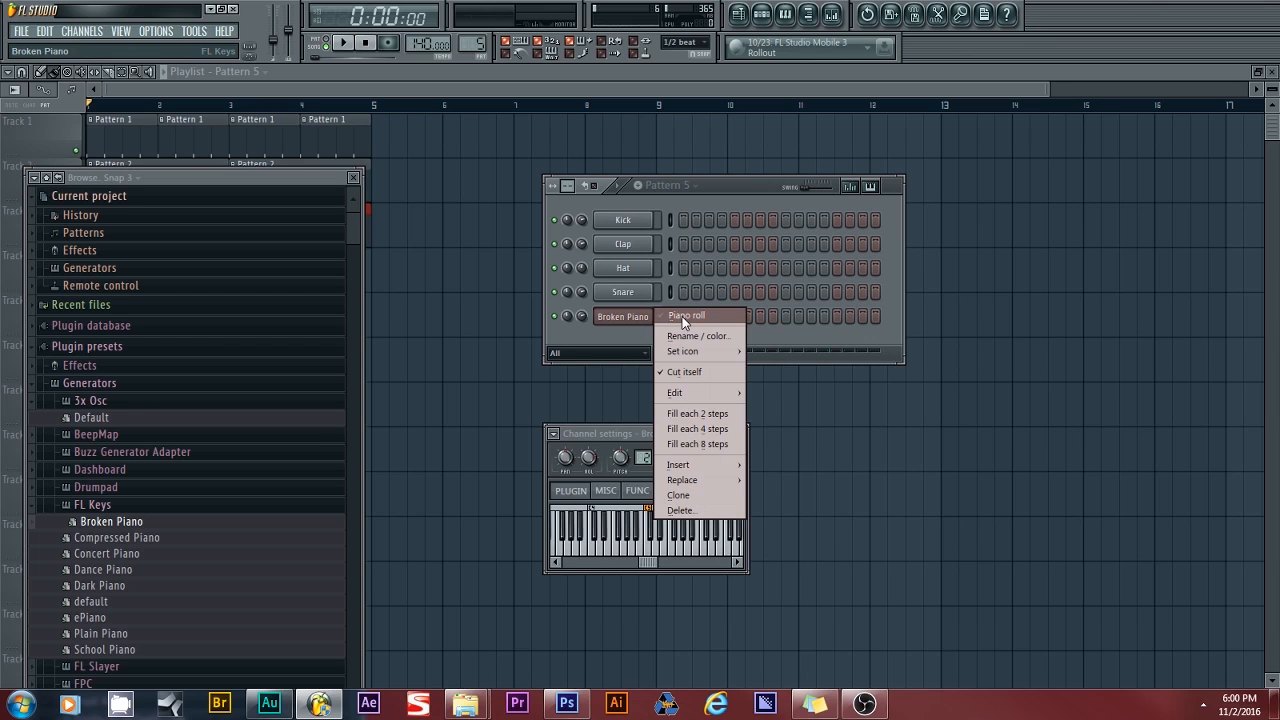
left_click(633, 319)
right_click(633, 319)
left_click(679, 320)
left_click_drag(332, 173, 404, 546)
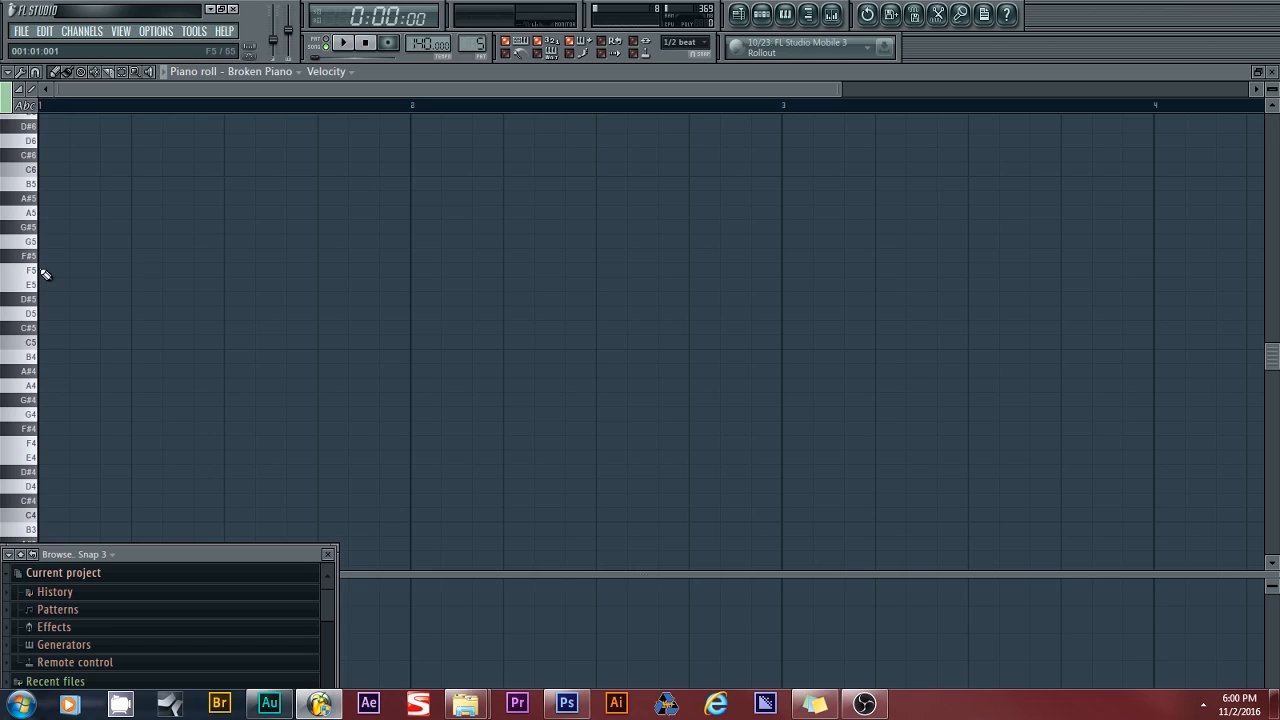
- Replace stray test notes and draw C#5, D5, D#5, E5 in bar 1, then C#5 starting bar 2
left_click(47, 400)
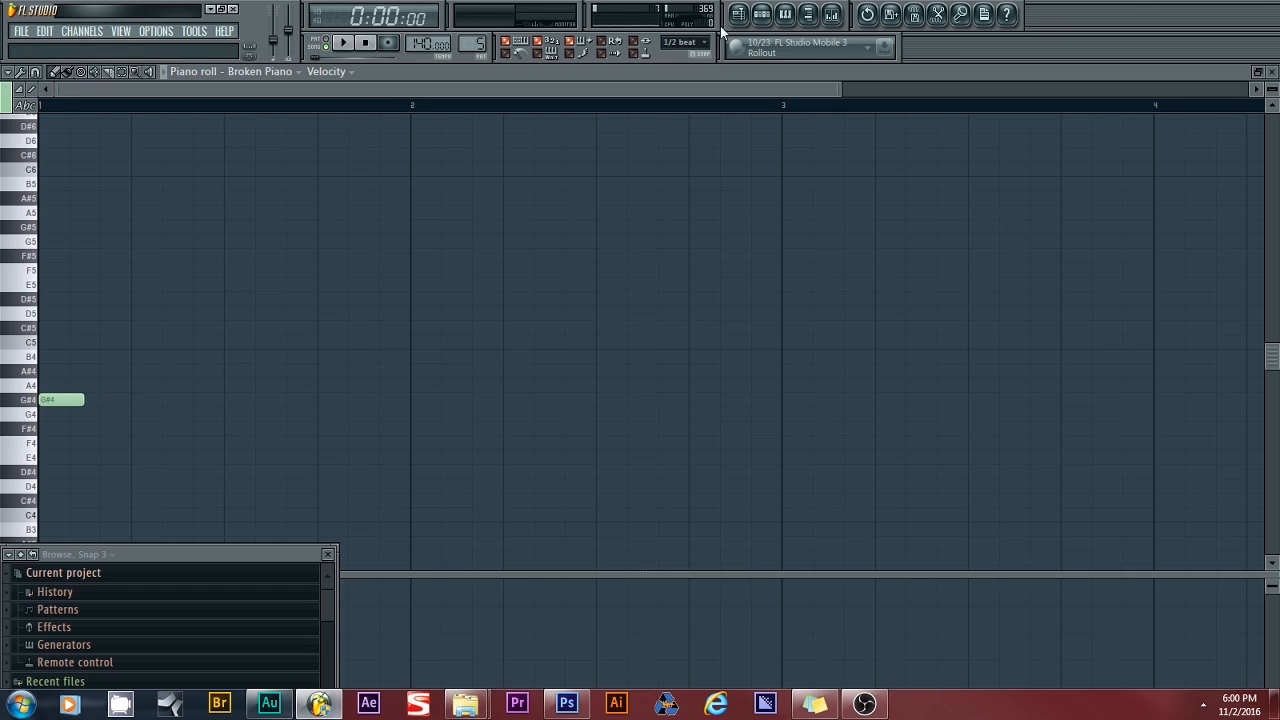
left_click(47, 402)
left_click(134, 372)
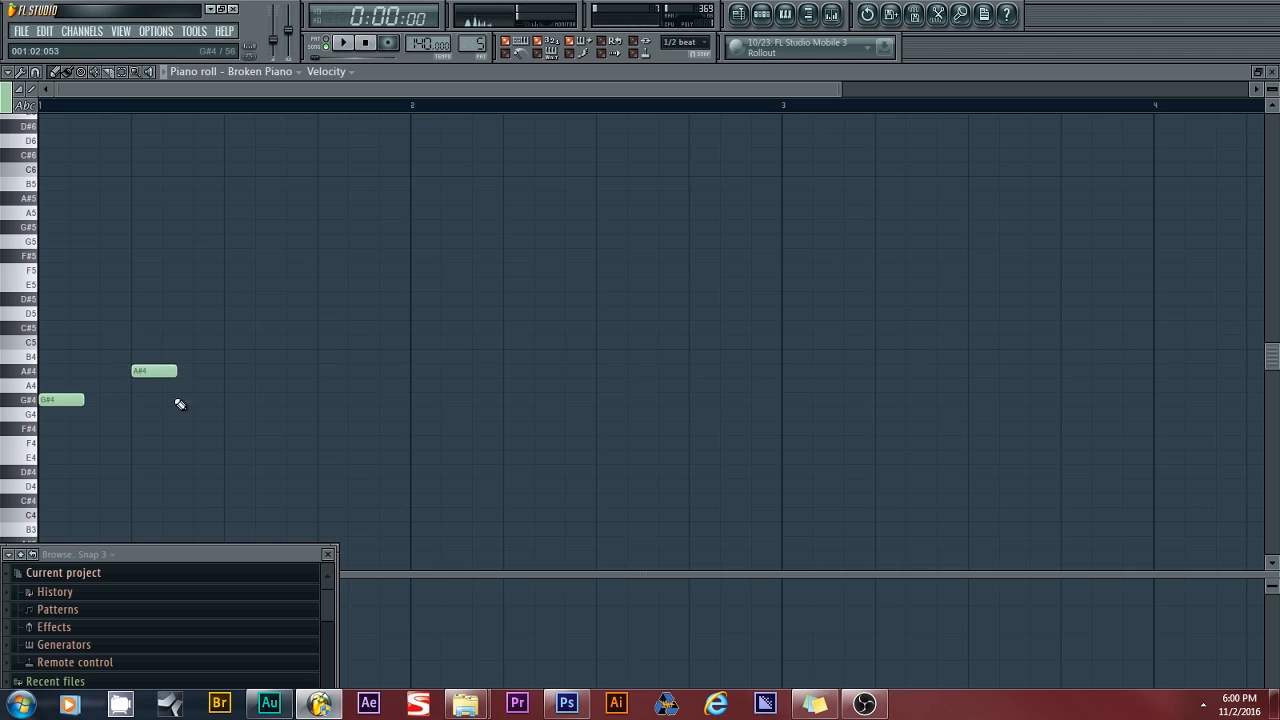
left_click(230, 386)
left_click(62, 399)
left_click(50, 328)
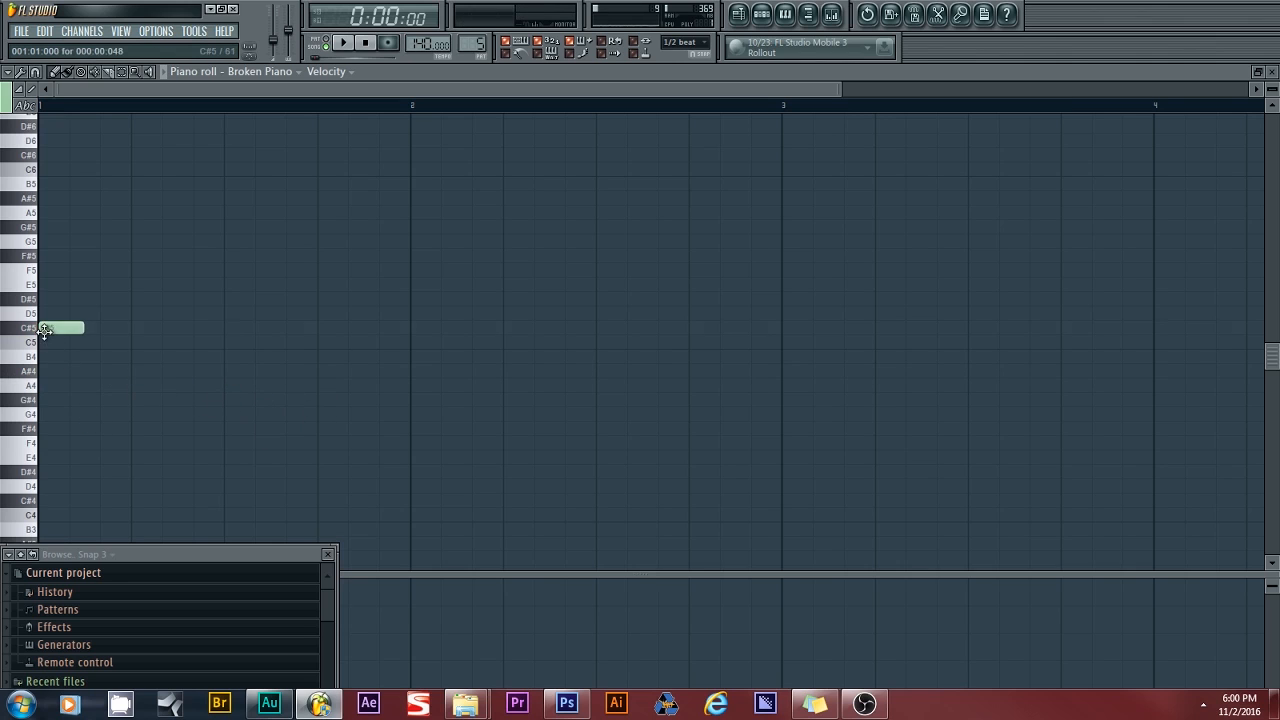
left_click(146, 313)
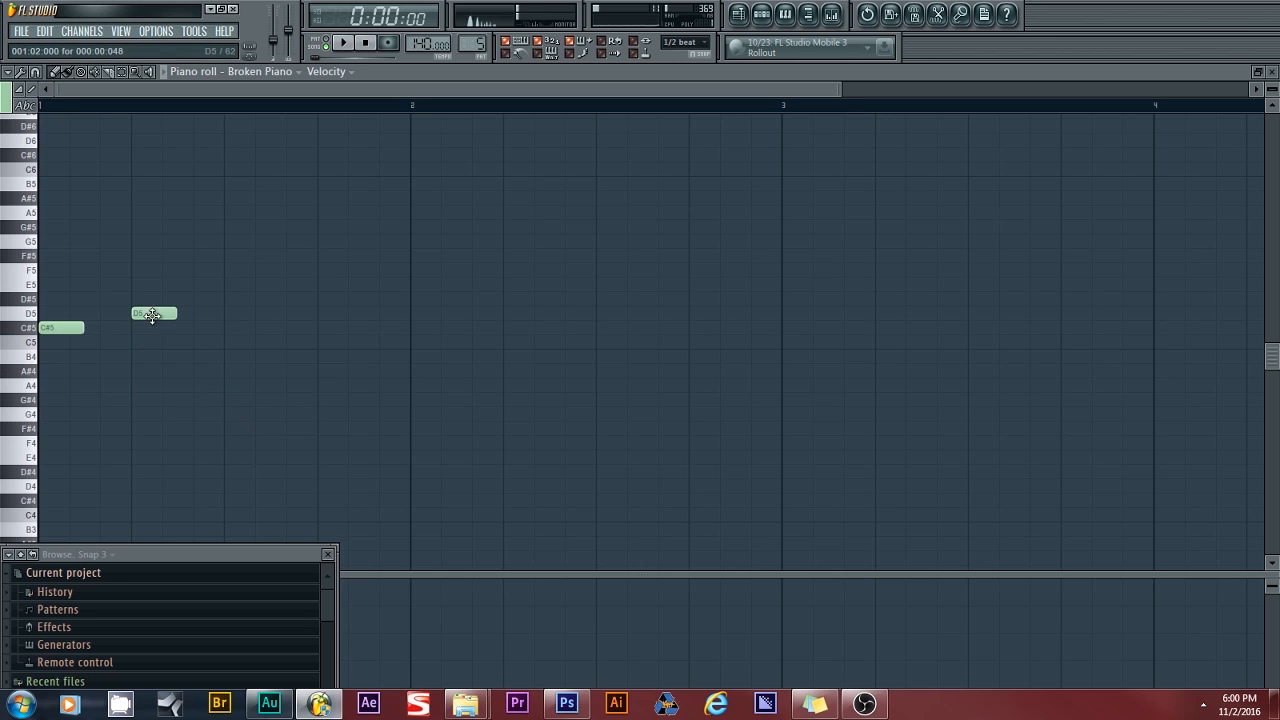
left_click(240, 299)
left_click(328, 328)
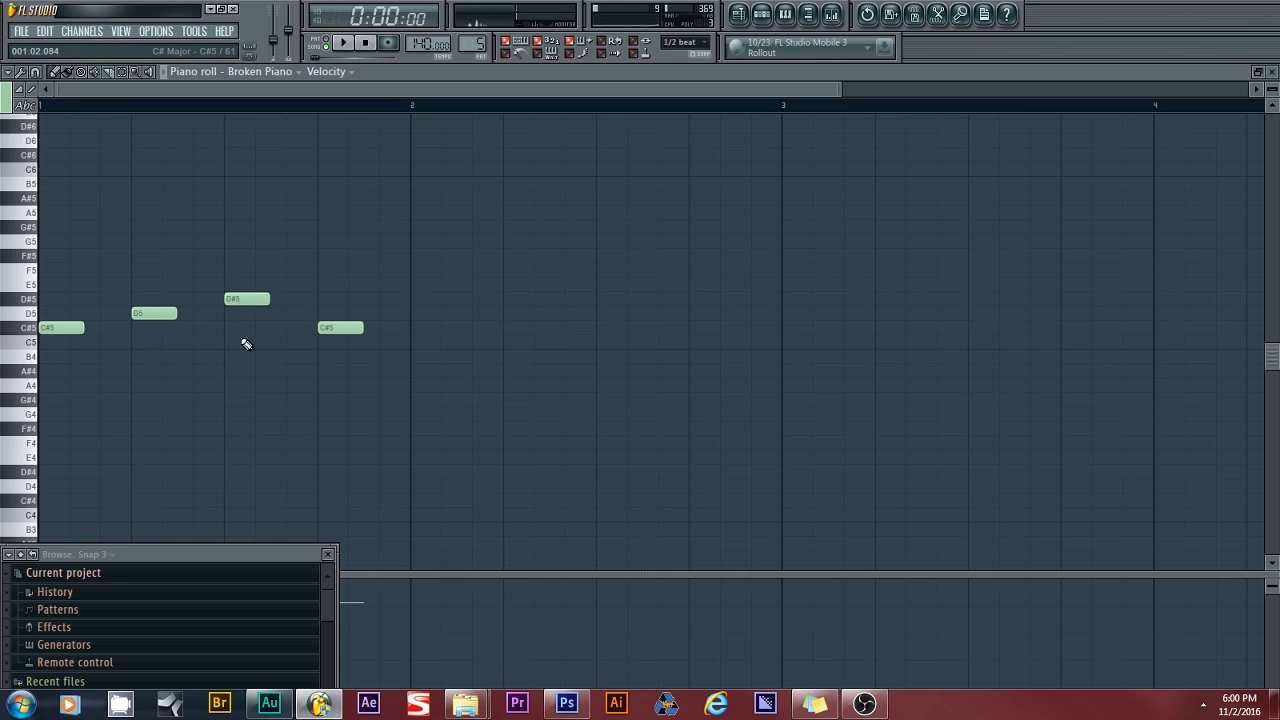
left_click(418, 330)
left_click(424, 337)
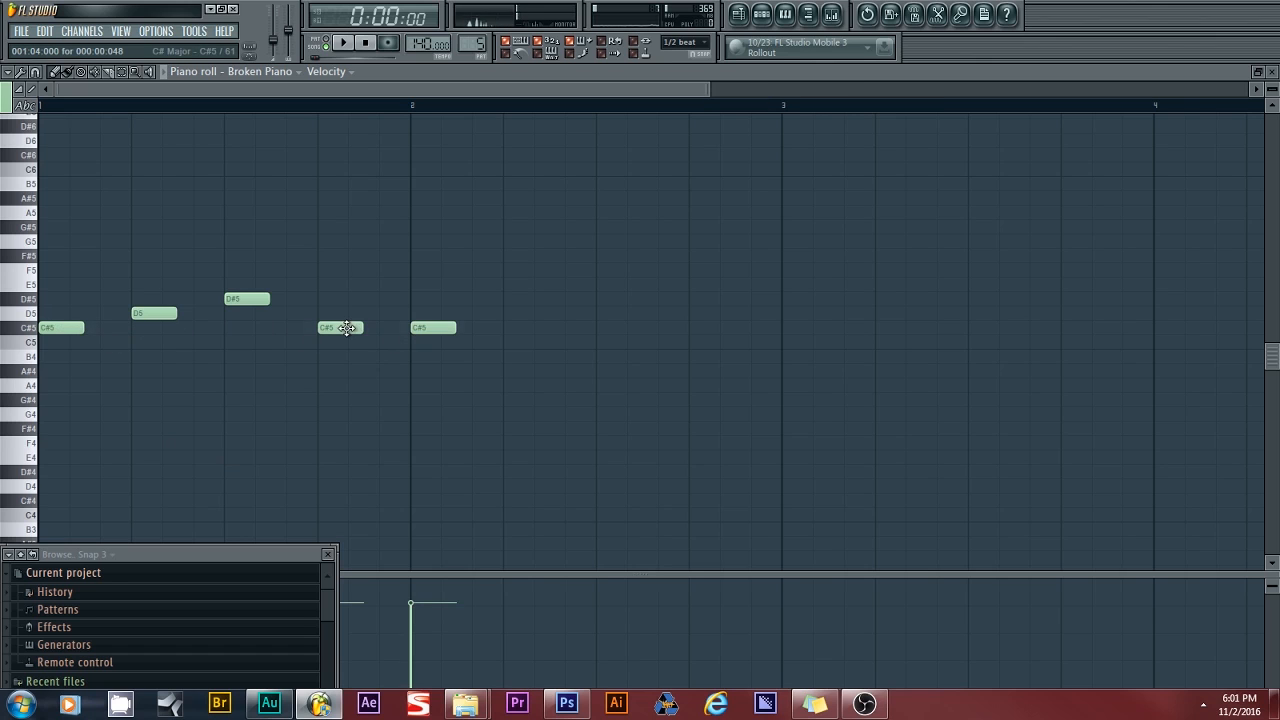
left_click_drag(340, 327, 341, 284)
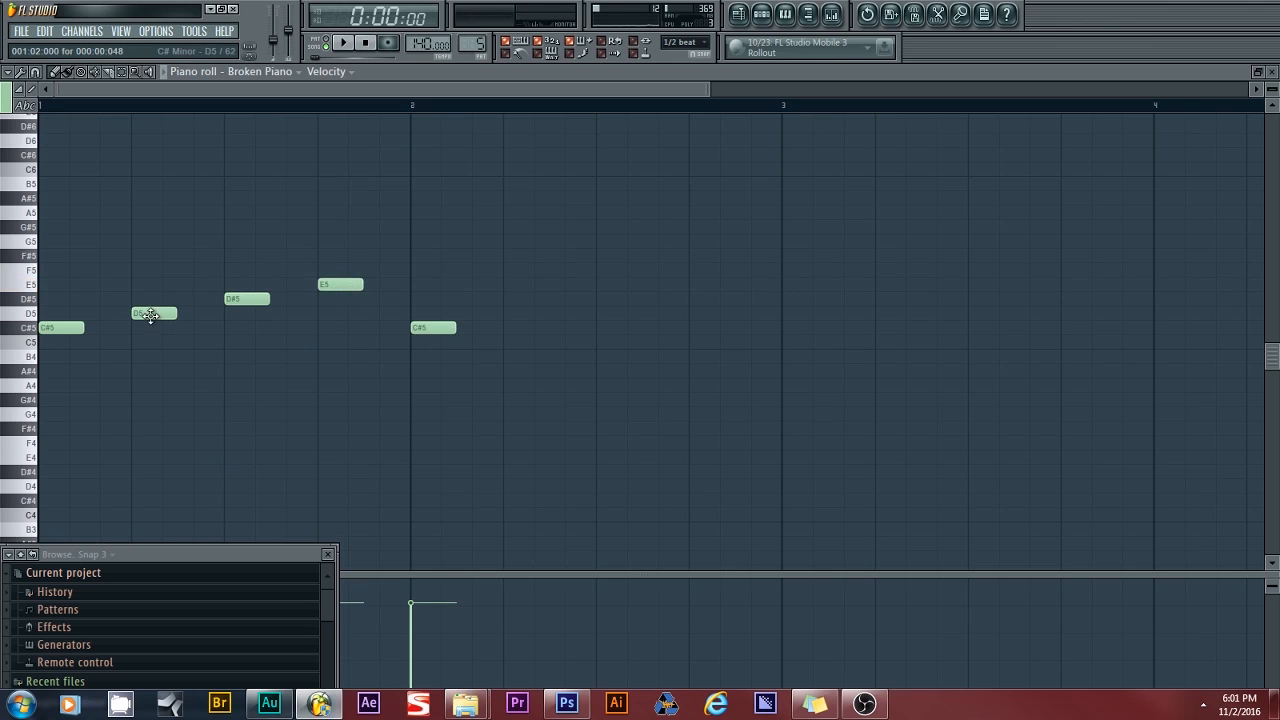
- Add D5, F#5 and E5 in bar 2, play the melody, and return to the playlist
left_click(507, 314)
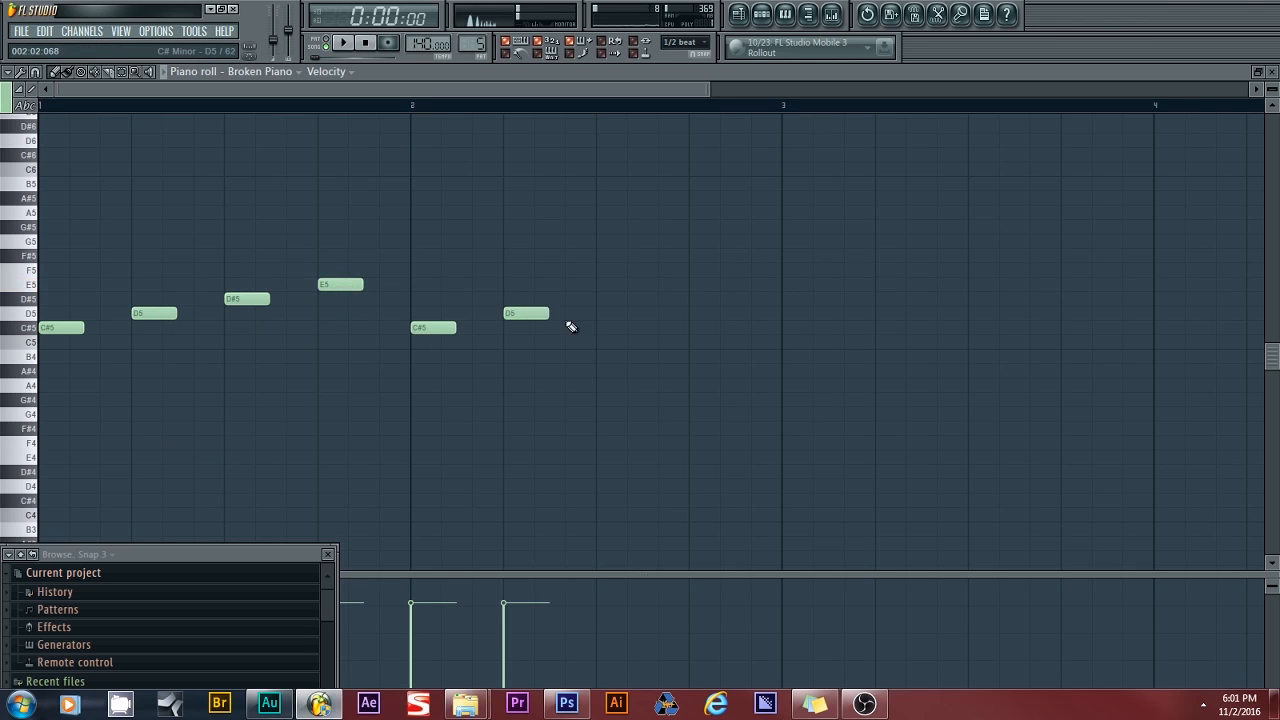
left_click(602, 256)
left_click(693, 285)
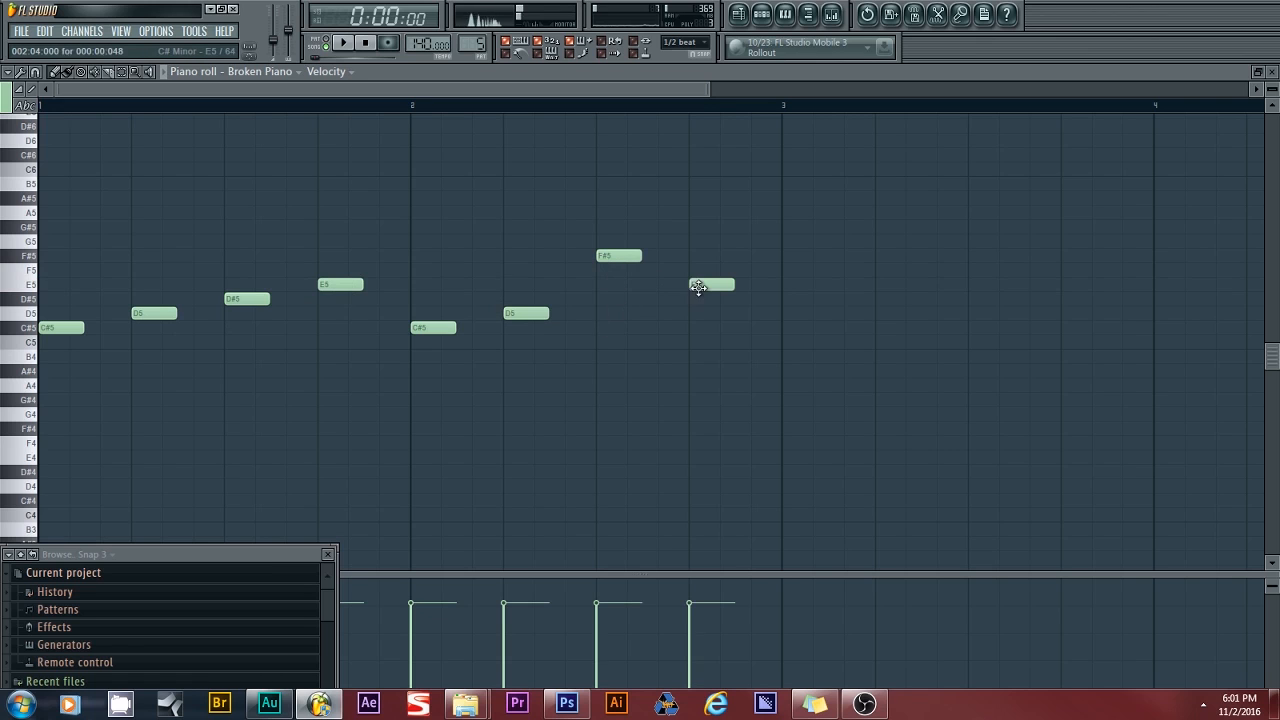
left_click(343, 43)
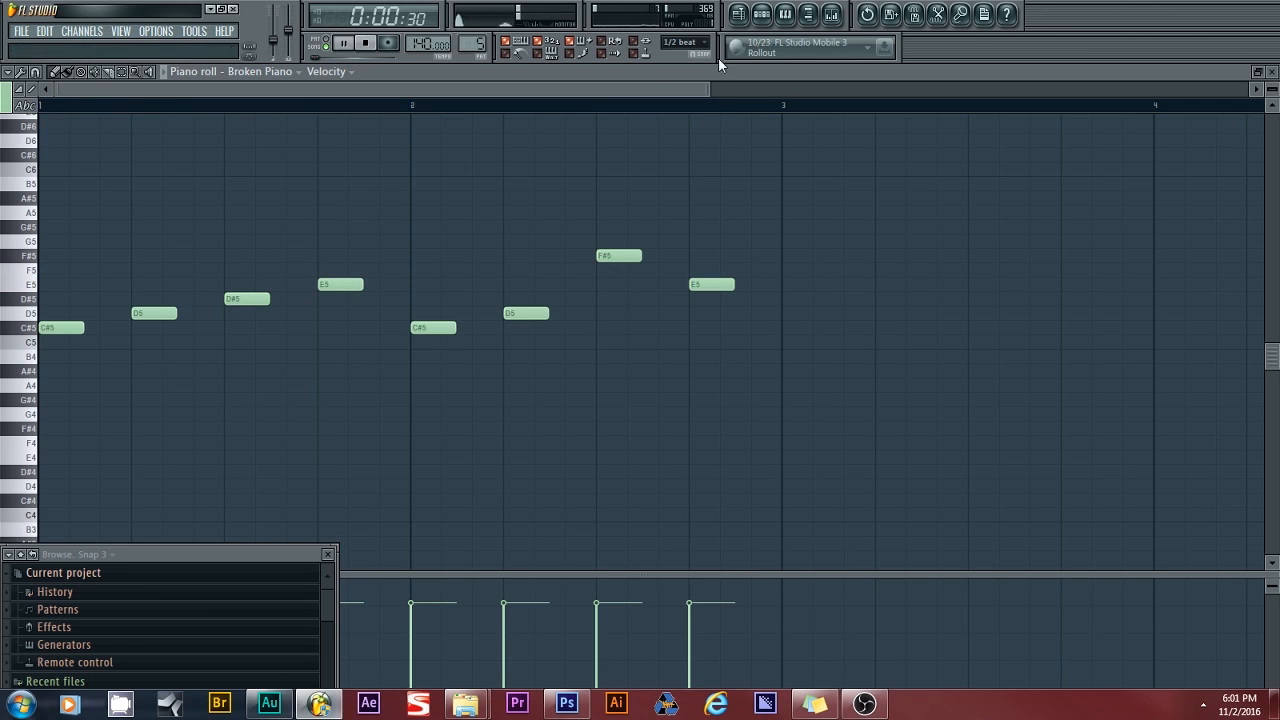
left_click(741, 14)
left_click(365, 43)
- Paint Pattern 5 clips on Track 4, delete the third one, and audition the arrangement
mouse_move(110, 266)
left_mouse_down()
mouse_move(408, 268)
mouse_move(186, 277)
left_mouse_up()
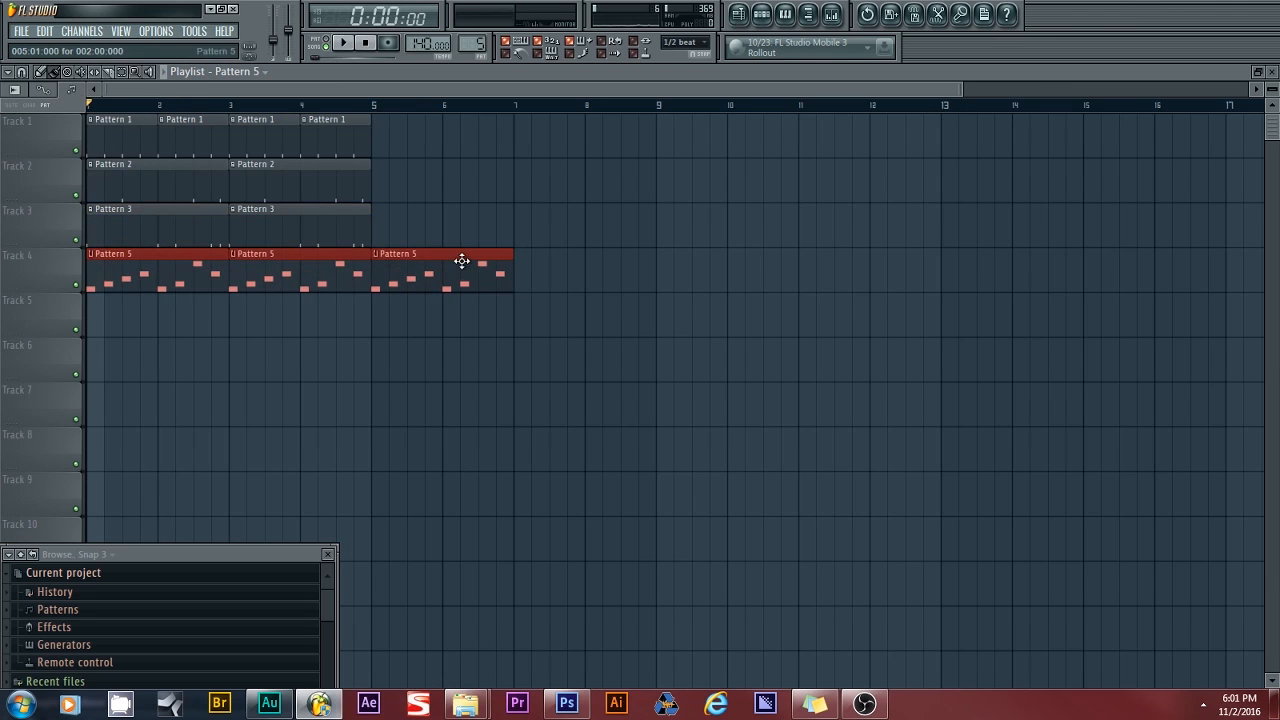
right_click(441, 253)
left_click(343, 43)
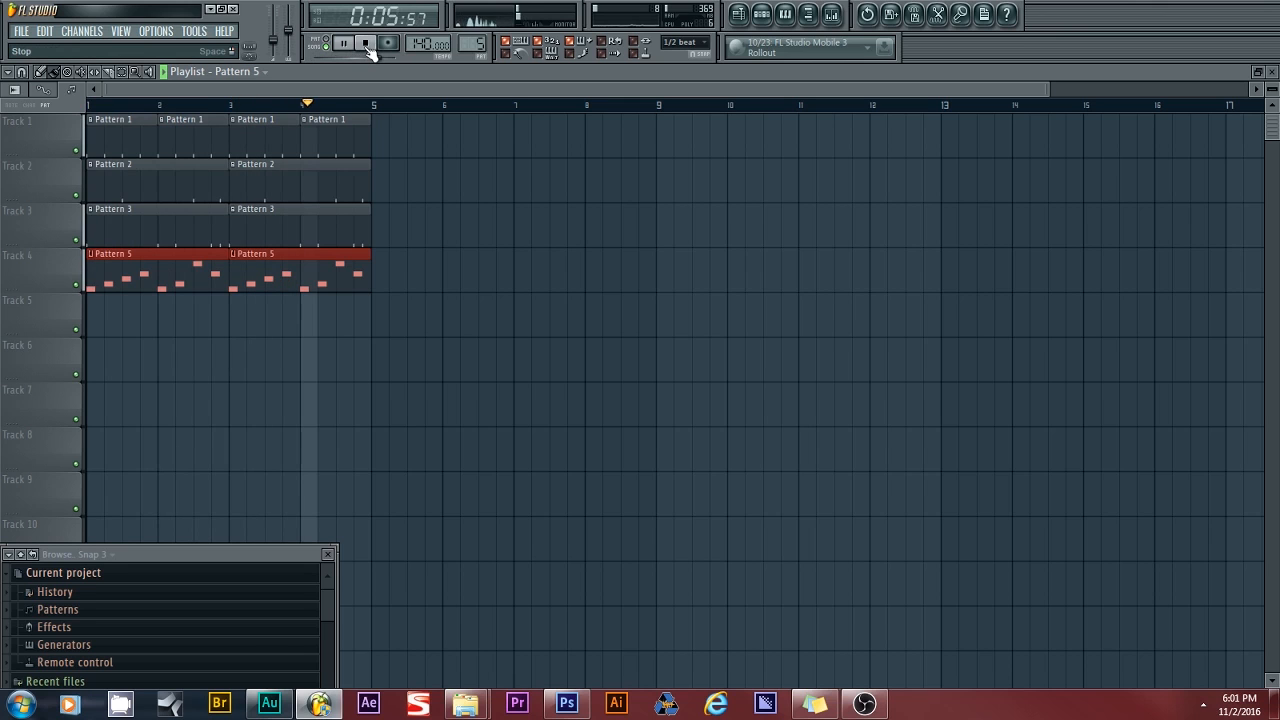
left_click(366, 44)
- Transpose the Pattern 5 notes up five semitones, giving F#5, G5, B5, A5 in bar 2, and audition
double_click(309, 284)
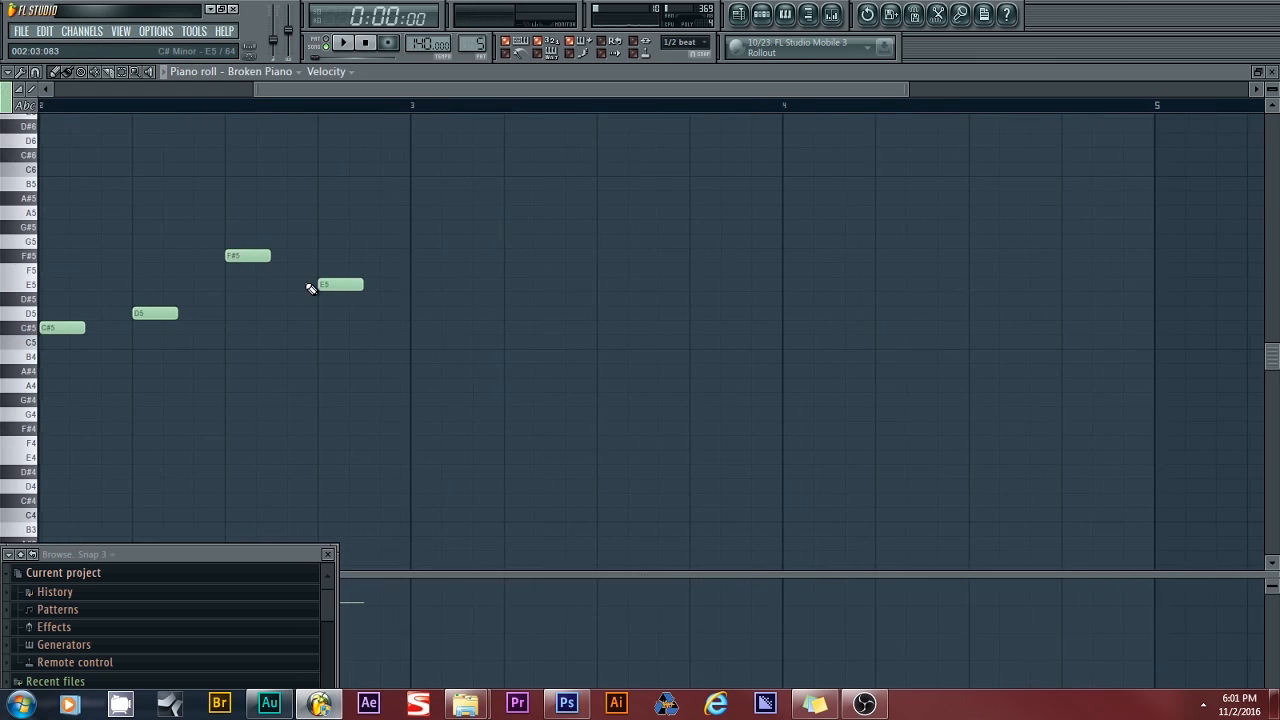
key("ctrl+a")
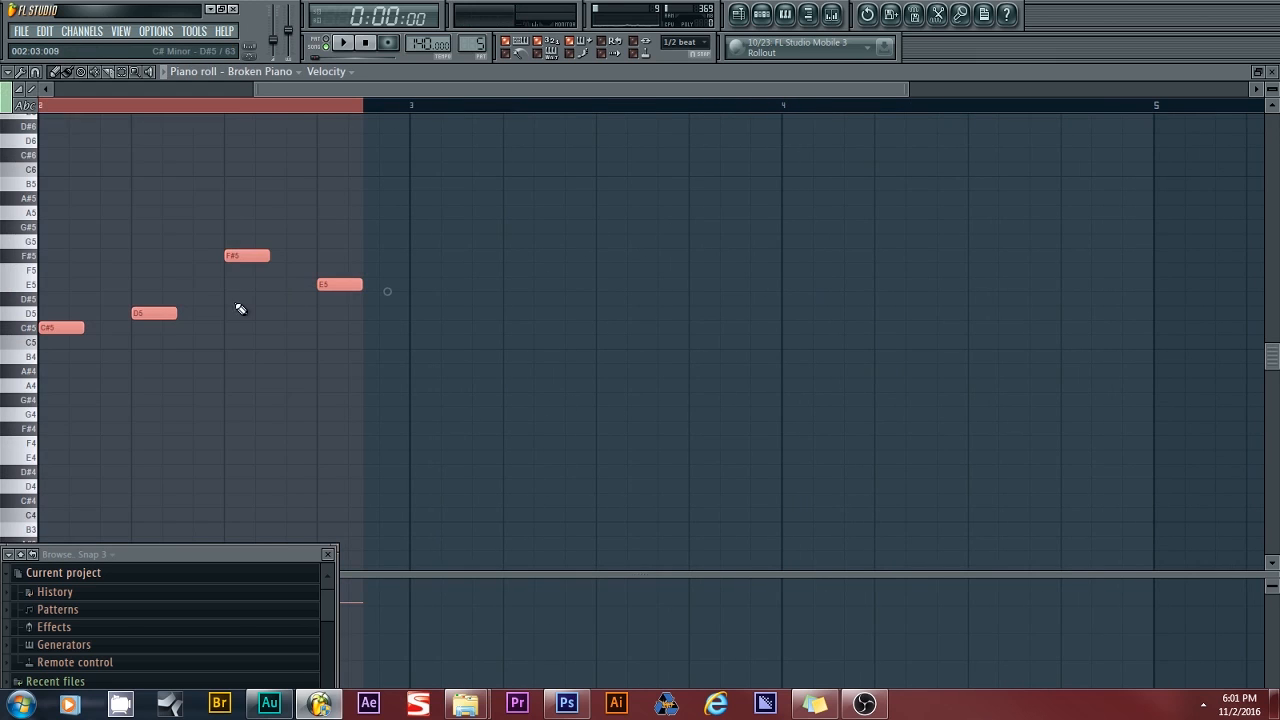
left_click_drag(145, 314, 134, 240)
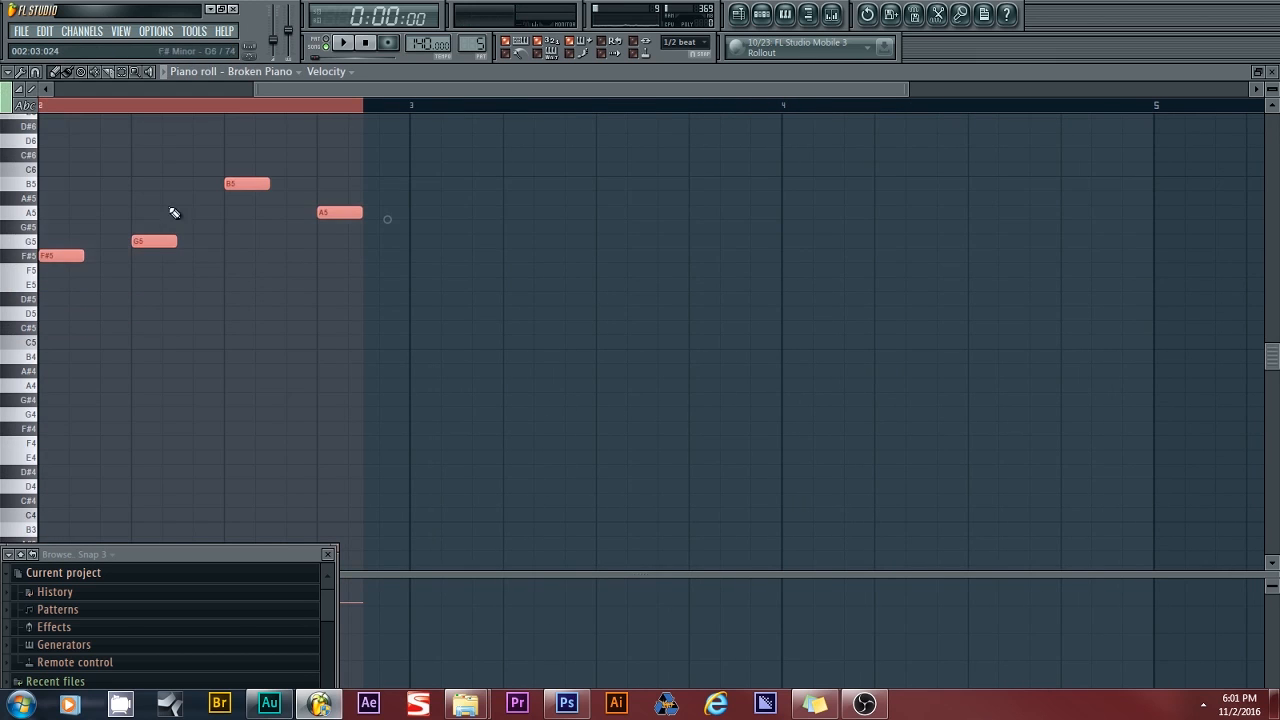
left_click(343, 44)
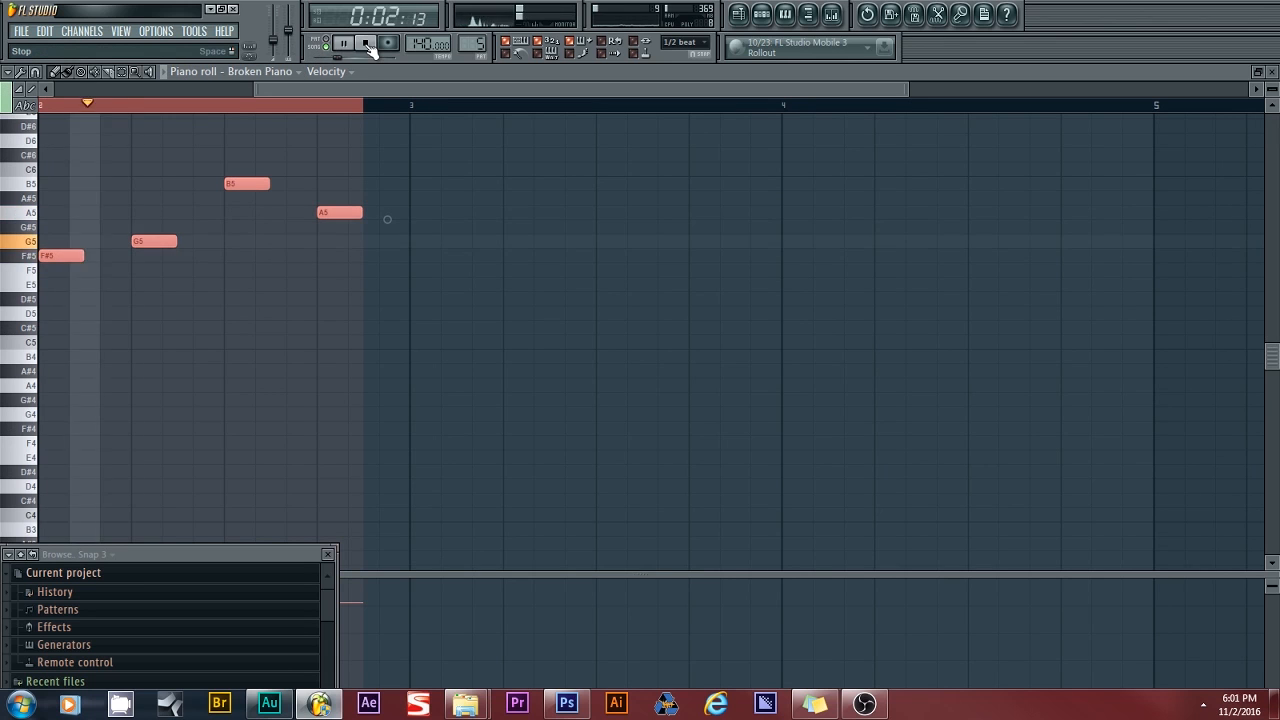
left_click(366, 43)
left_click(744, 13)
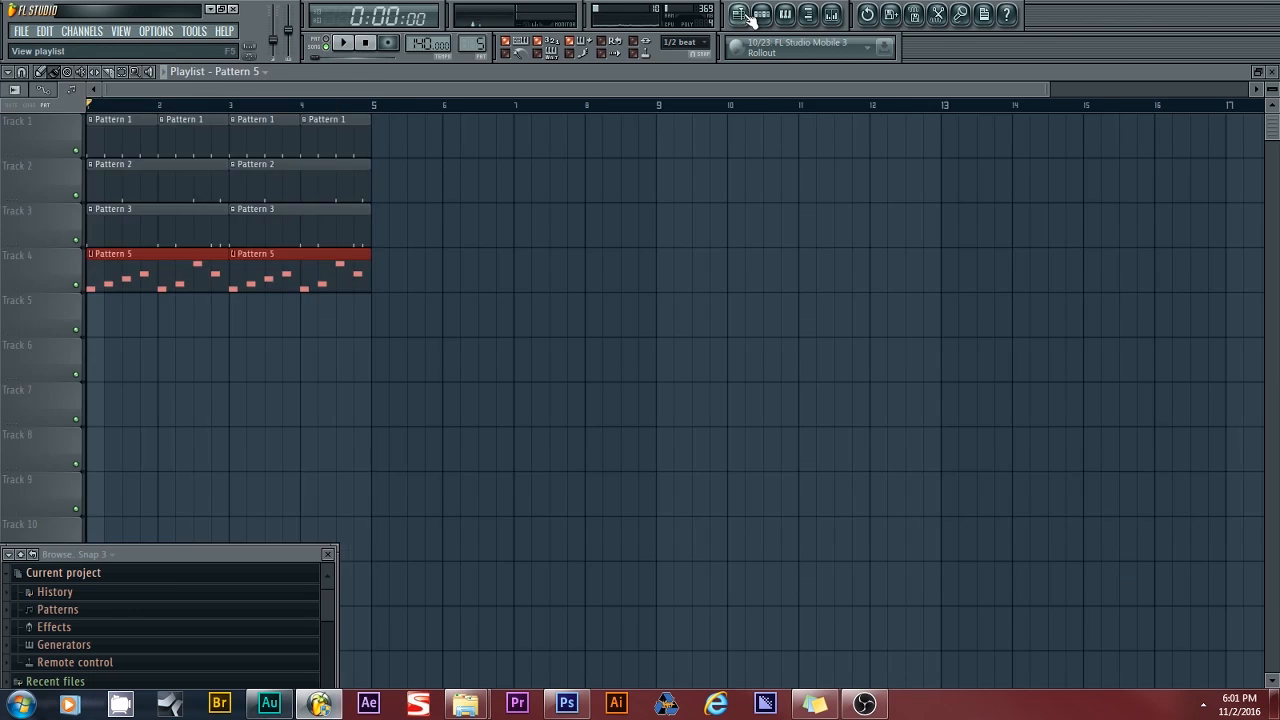
- Route the Broken Piano channel to mixer insert 5 and open the mixer there
left_click(762, 13)
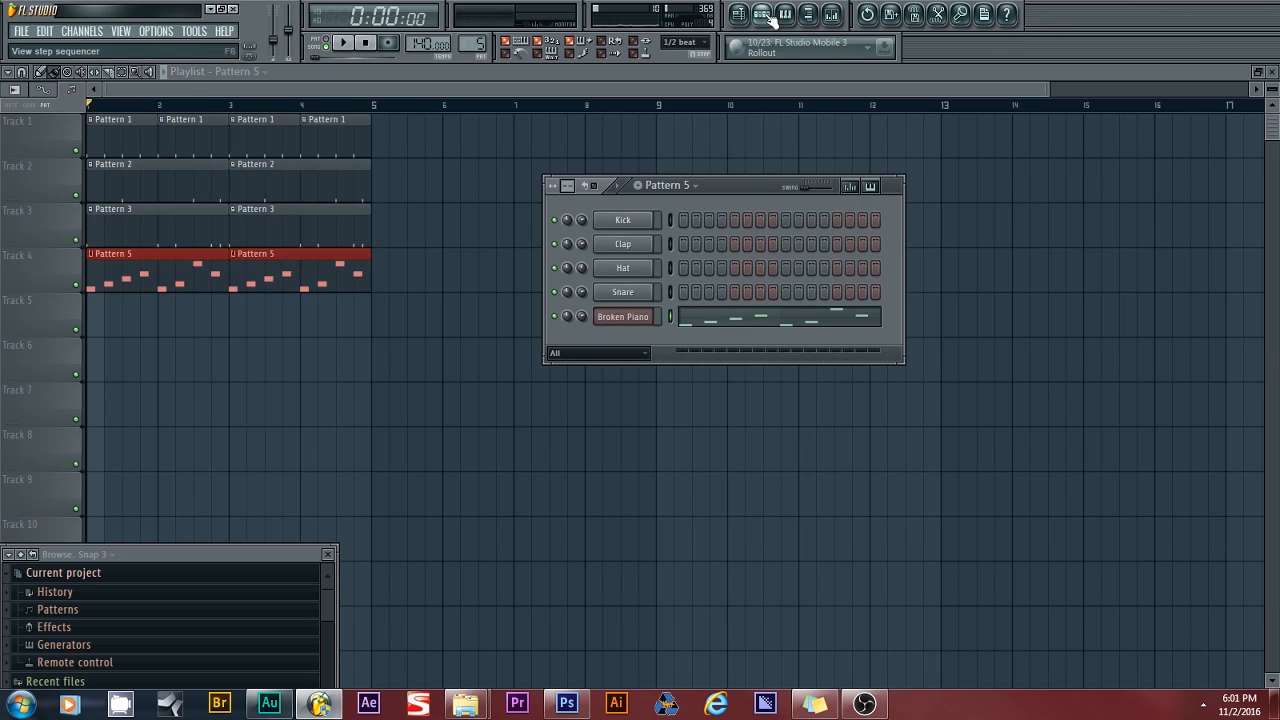
left_click(630, 317)
left_click_drag(731, 457, 731, 449)
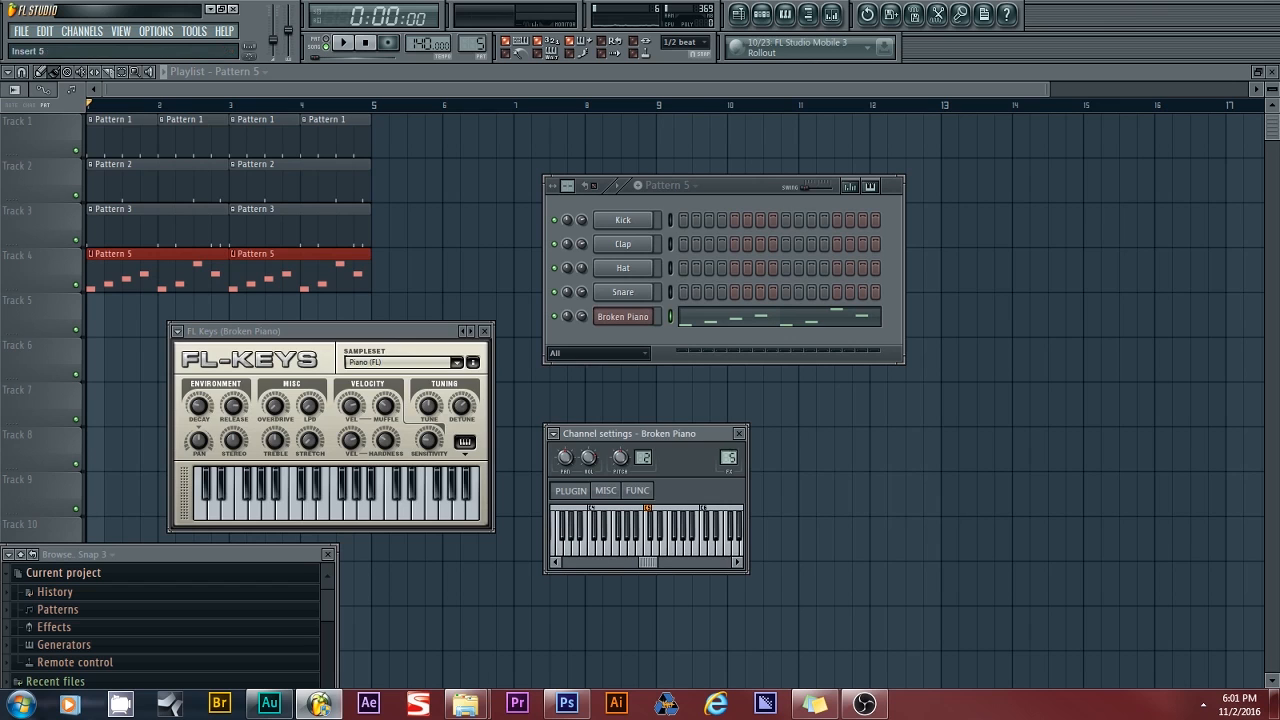
double_click(733, 457)
- Load Fruity Free Filter on insert 5 as a band pass at 217 Hz, auditioning during playback
left_click(773, 364)
mouse_move(796, 382)
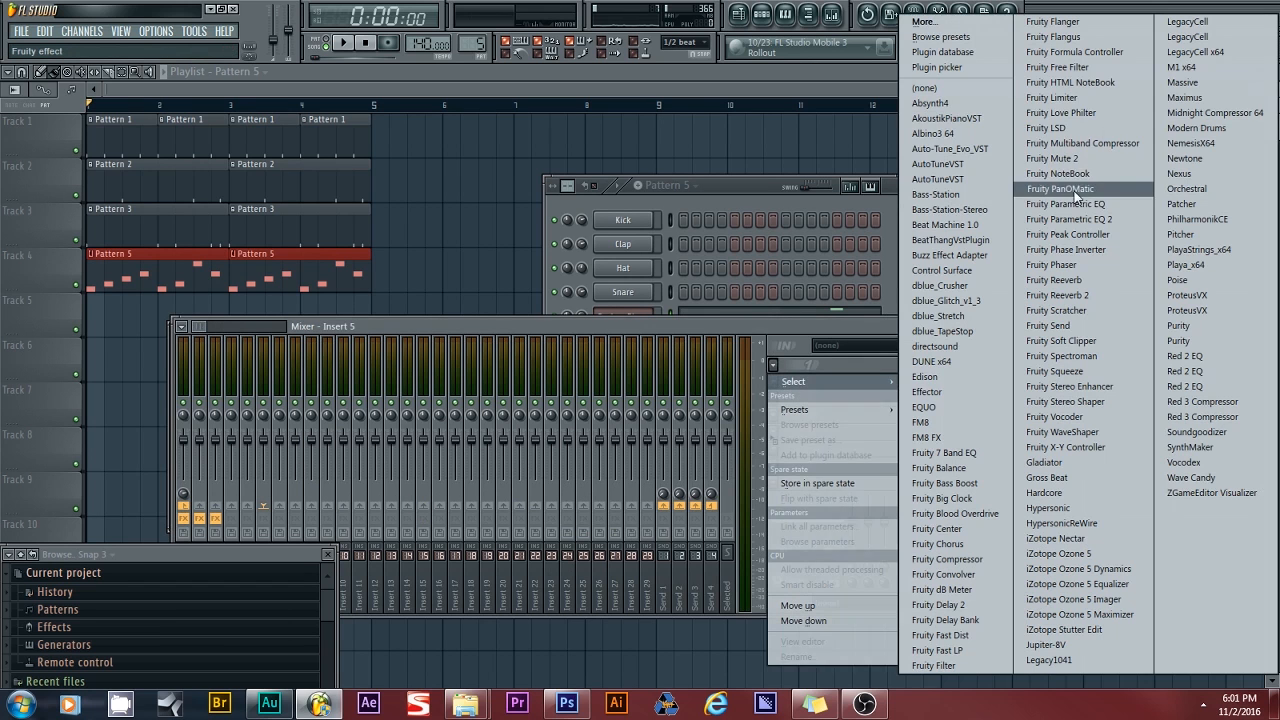
left_click(1095, 68)
left_click_drag(168, 206, 173, 228)
left_click(343, 45)
left_click_drag(38, 206, 38, 186)
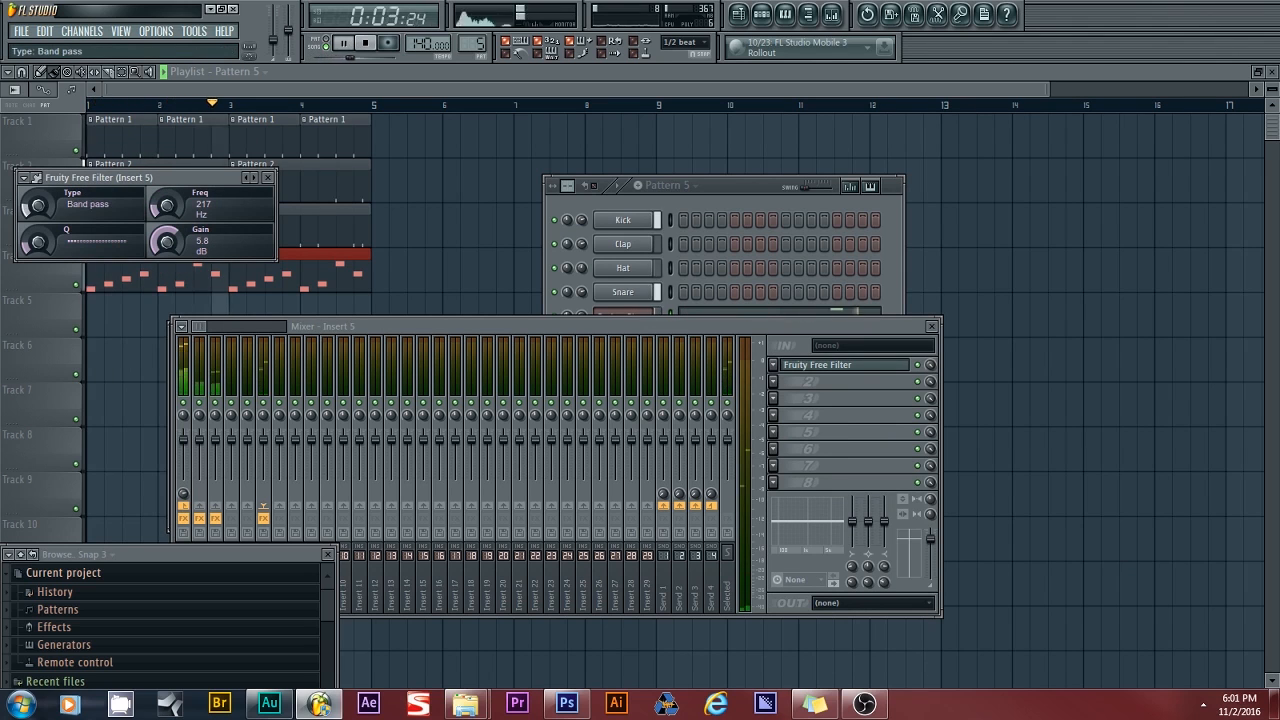
left_click(608, 316)
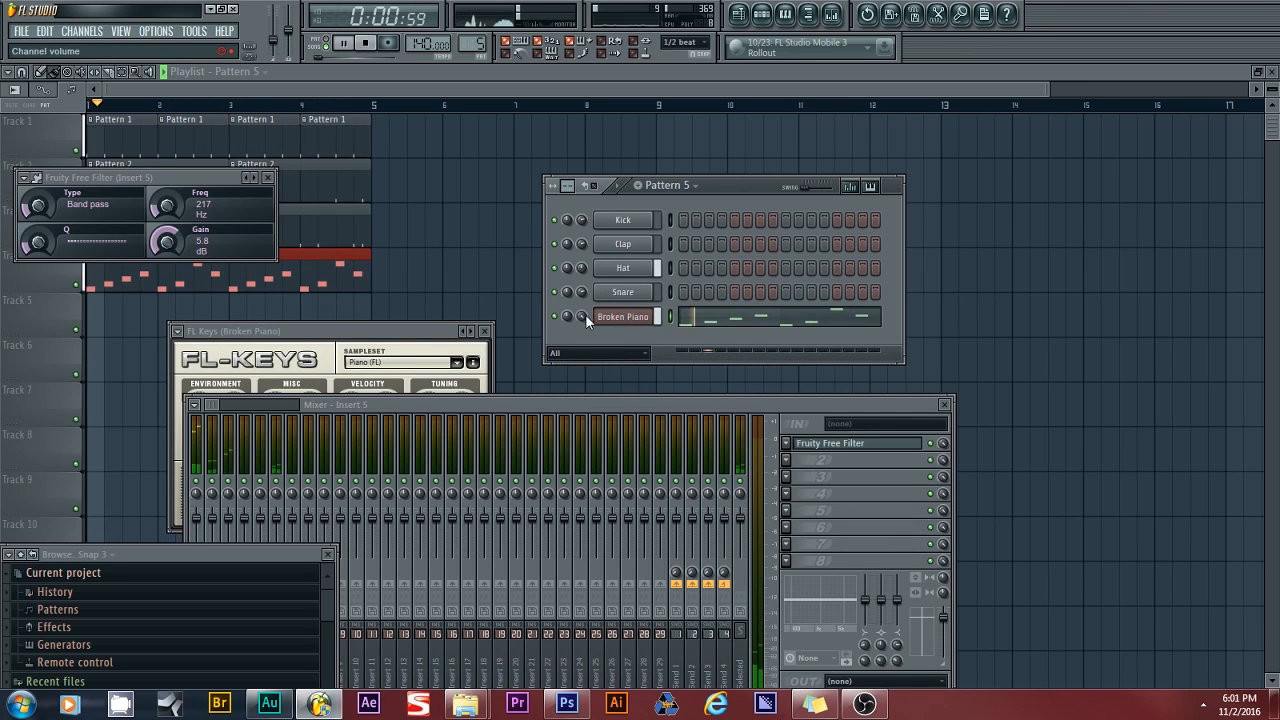
left_click(270, 178)
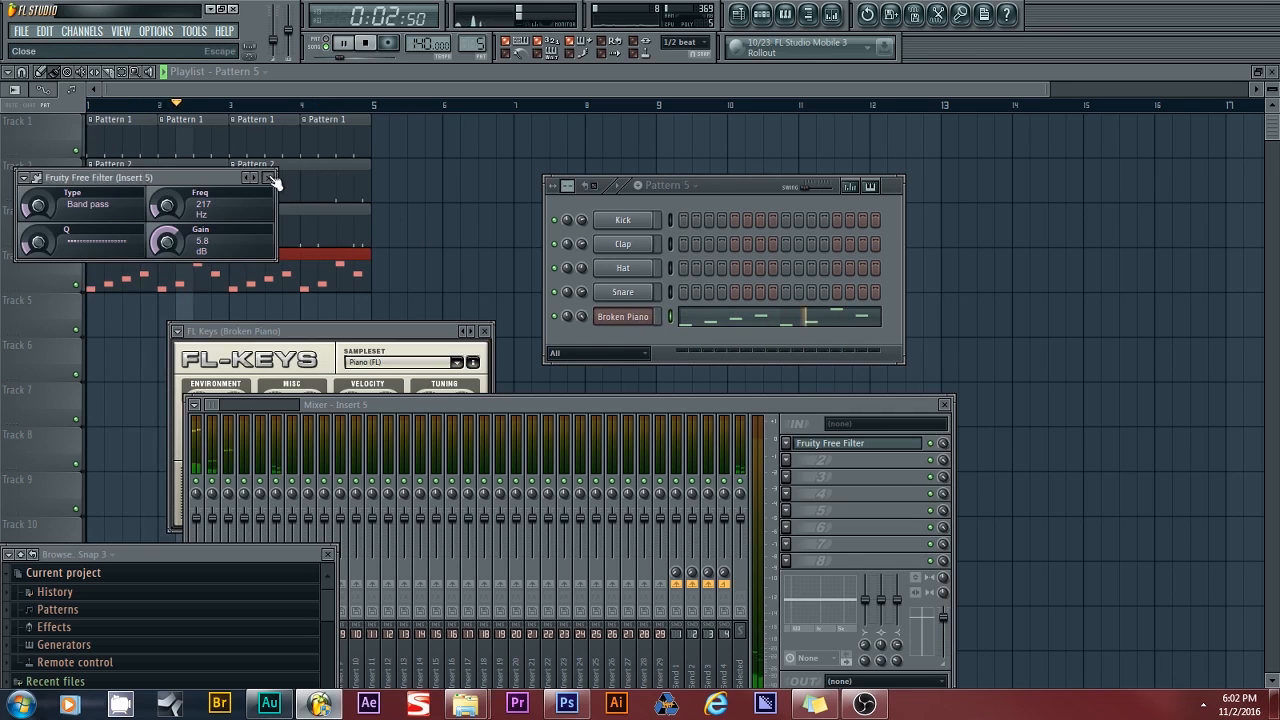
left_click(274, 181)
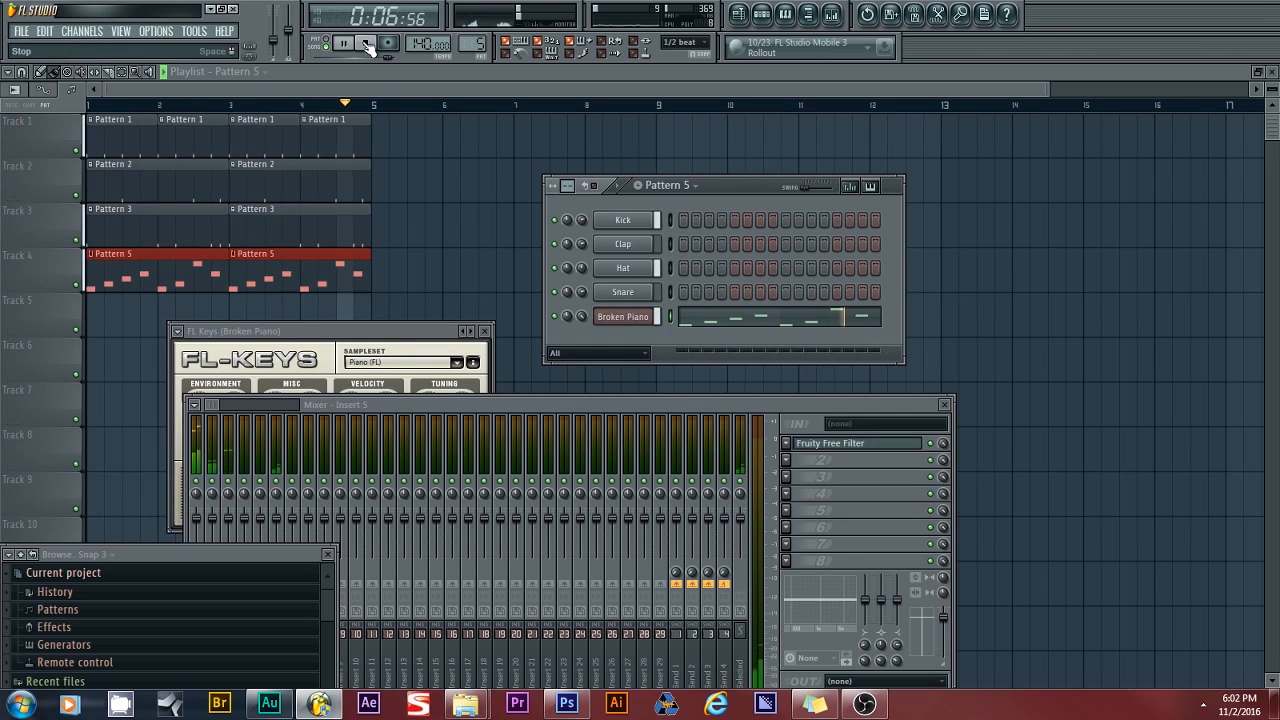
left_click(368, 48)
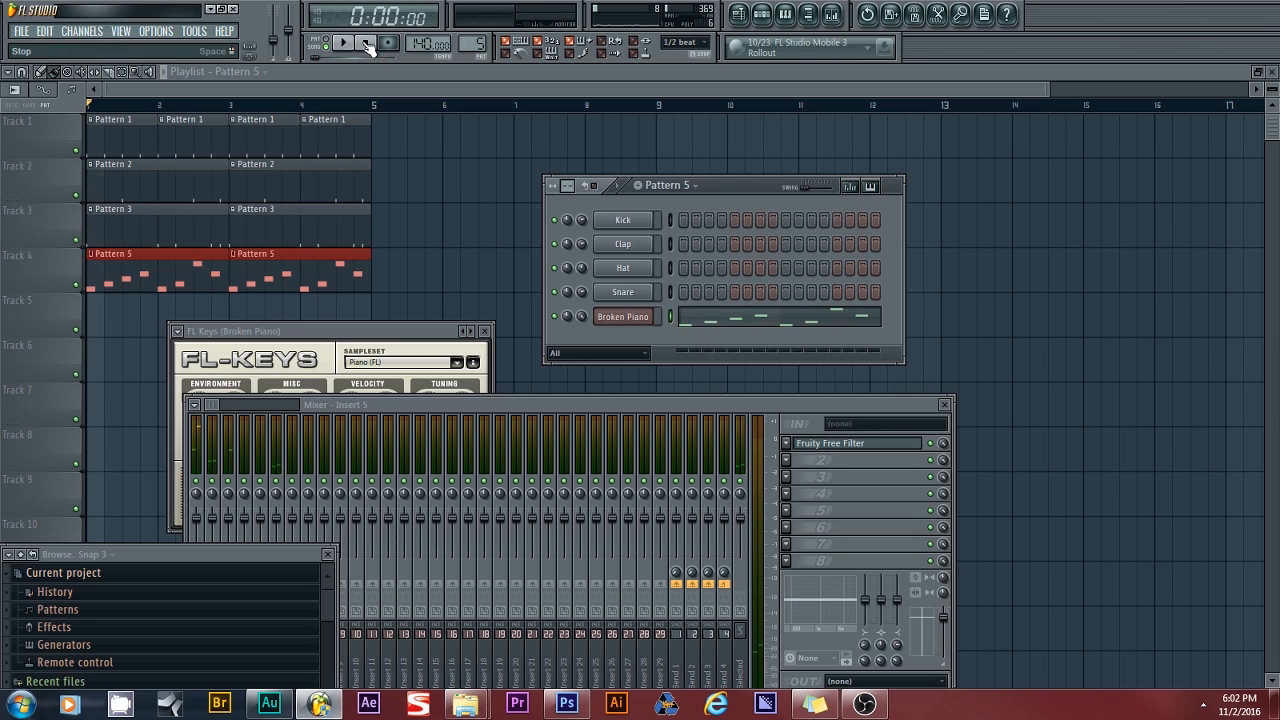